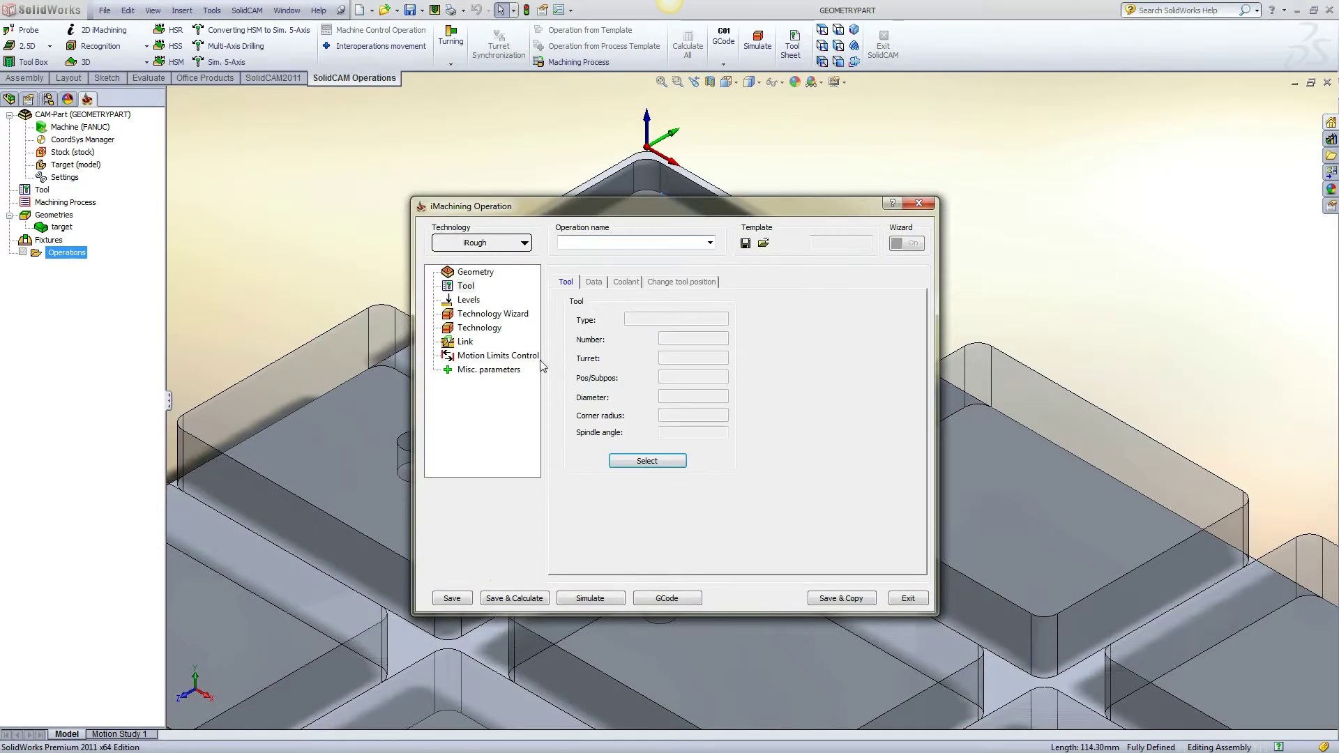
# Step: Choose the 8 mm end mill and set the upper level to 0 from the pocket top face
pyautogui.click(626, 463)
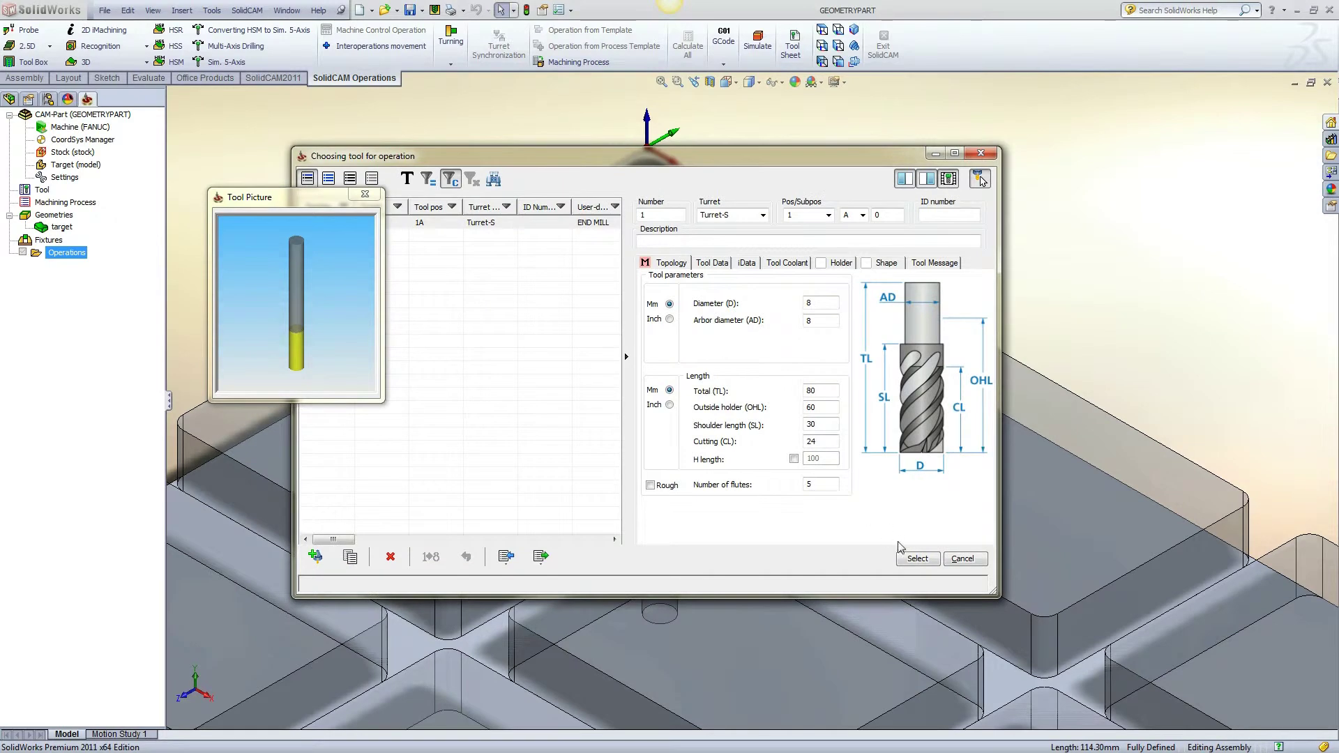
pyautogui.click(915, 559)
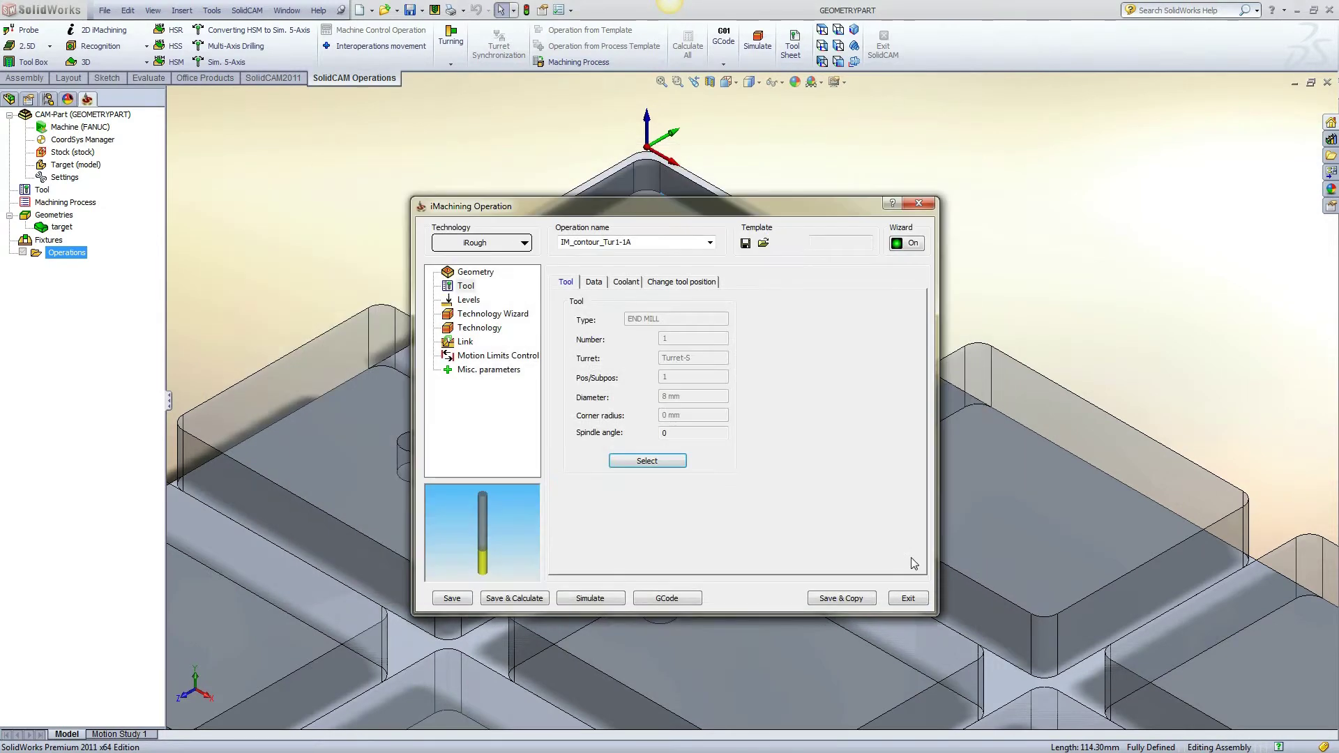
pyautogui.click(478, 302)
pyautogui.click(597, 363)
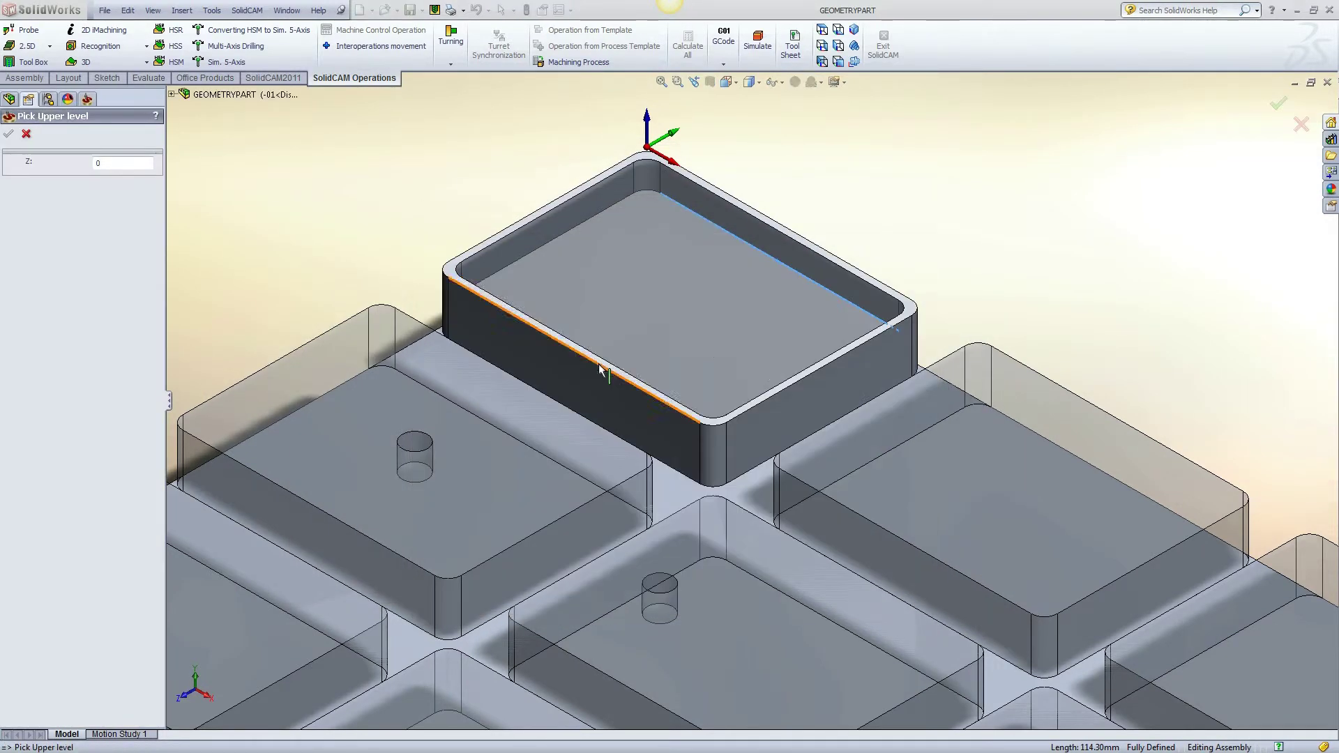
pyautogui.click(461, 280)
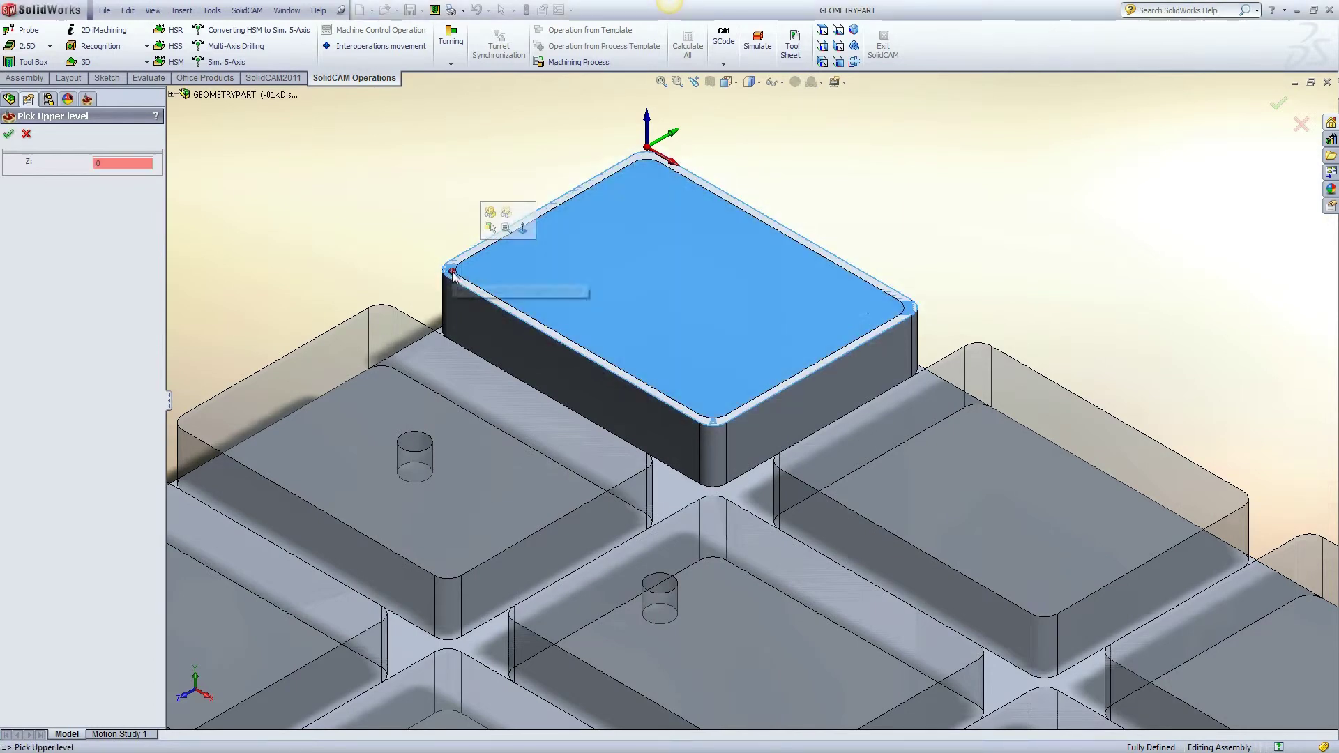
pyautogui.click(9, 136)
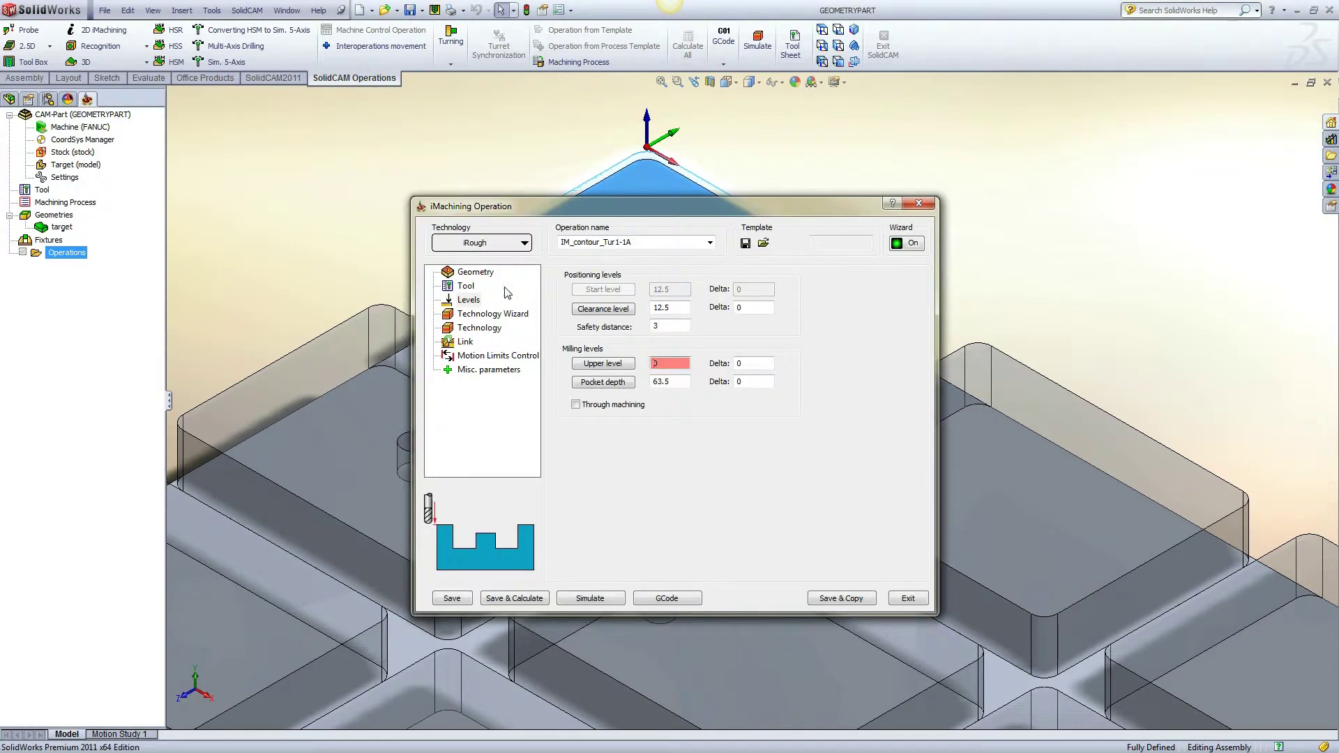
# Step: Set the pocket depth to 12.7 from the pocket corner vertex and begin defining geometry
pyautogui.click(616, 383)
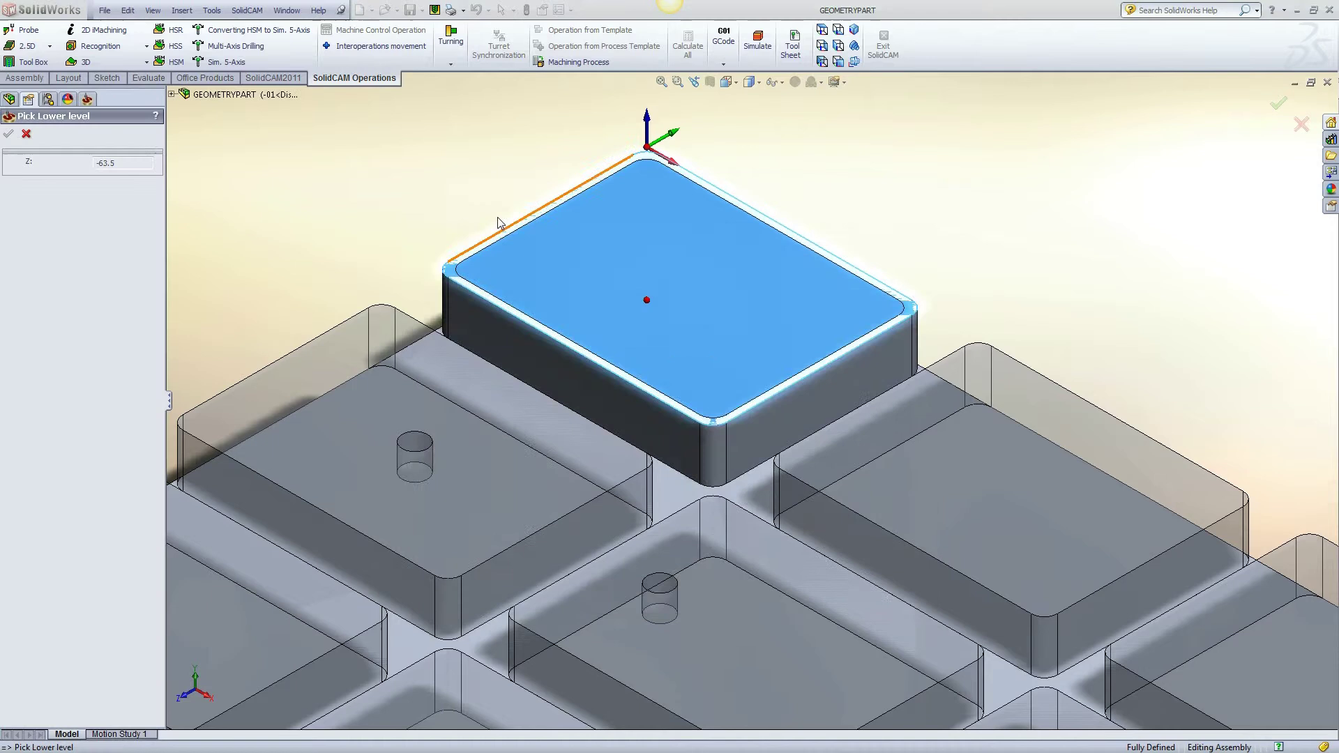
pyautogui.click(633, 193)
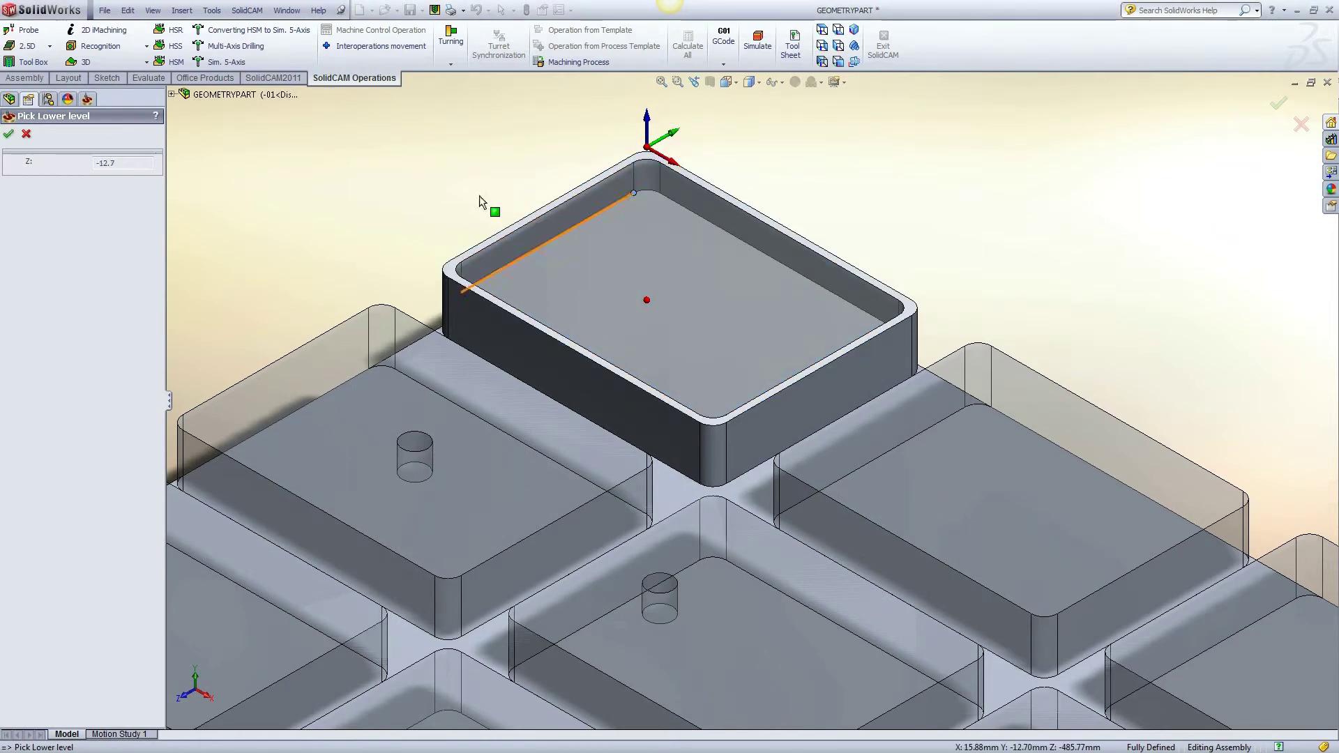
pyautogui.click(9, 134)
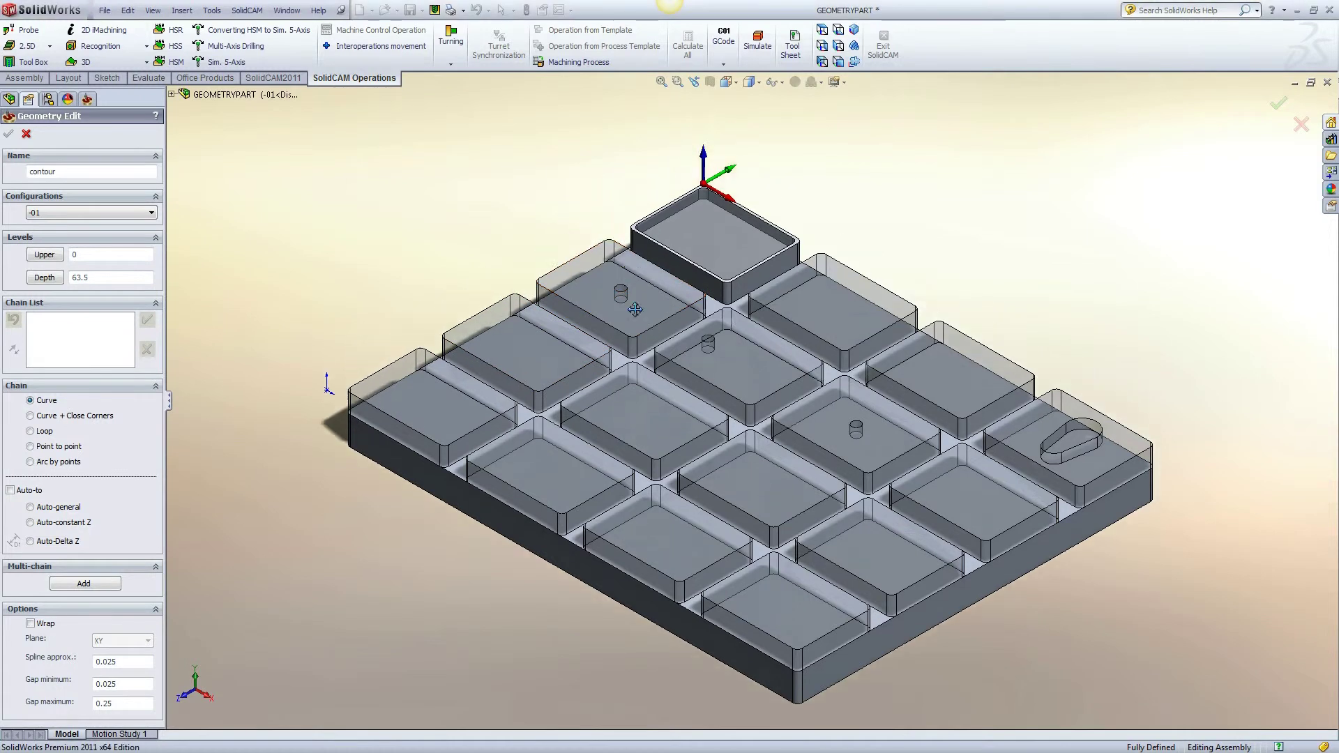
# Step: Chain the pocket's inner loop at constant Z, name the operation 'Closed Pocket', and calculate it
pyautogui.scroll(-5, 640, 227)
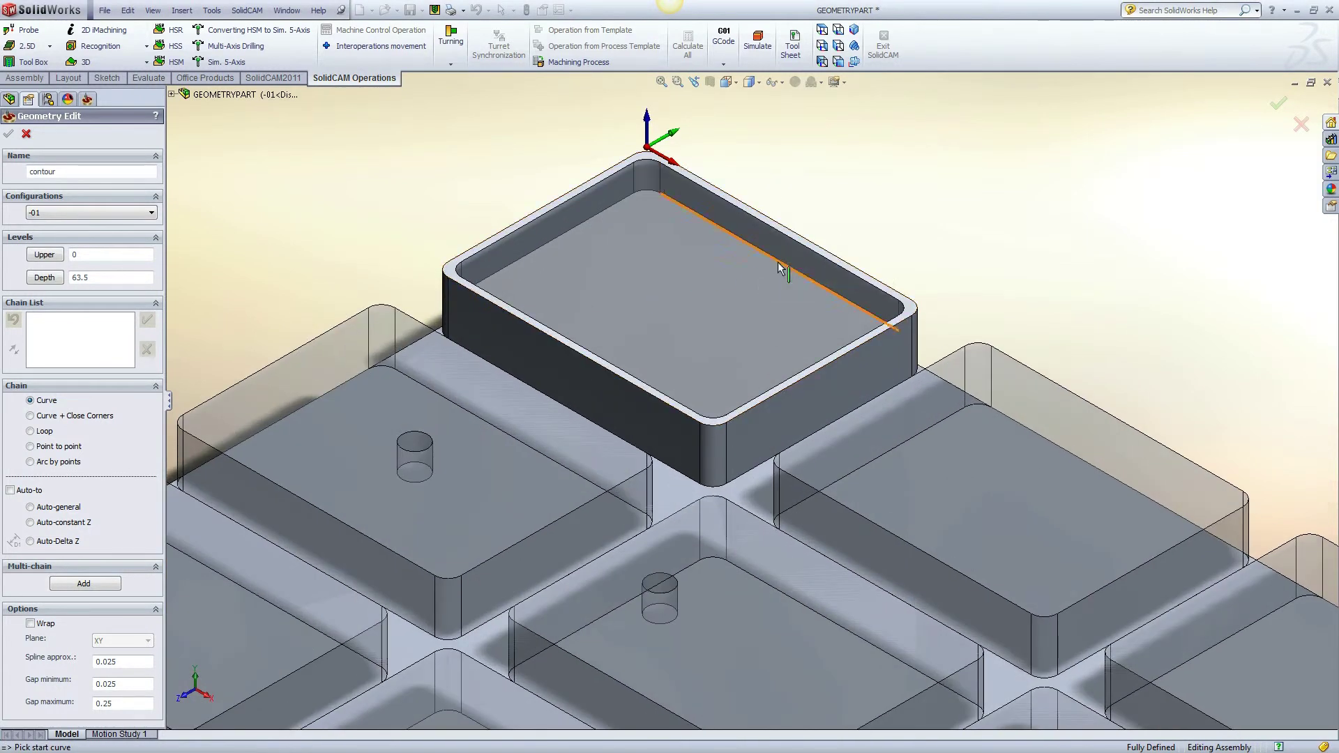
pyautogui.click(781, 267)
pyautogui.click(59, 522)
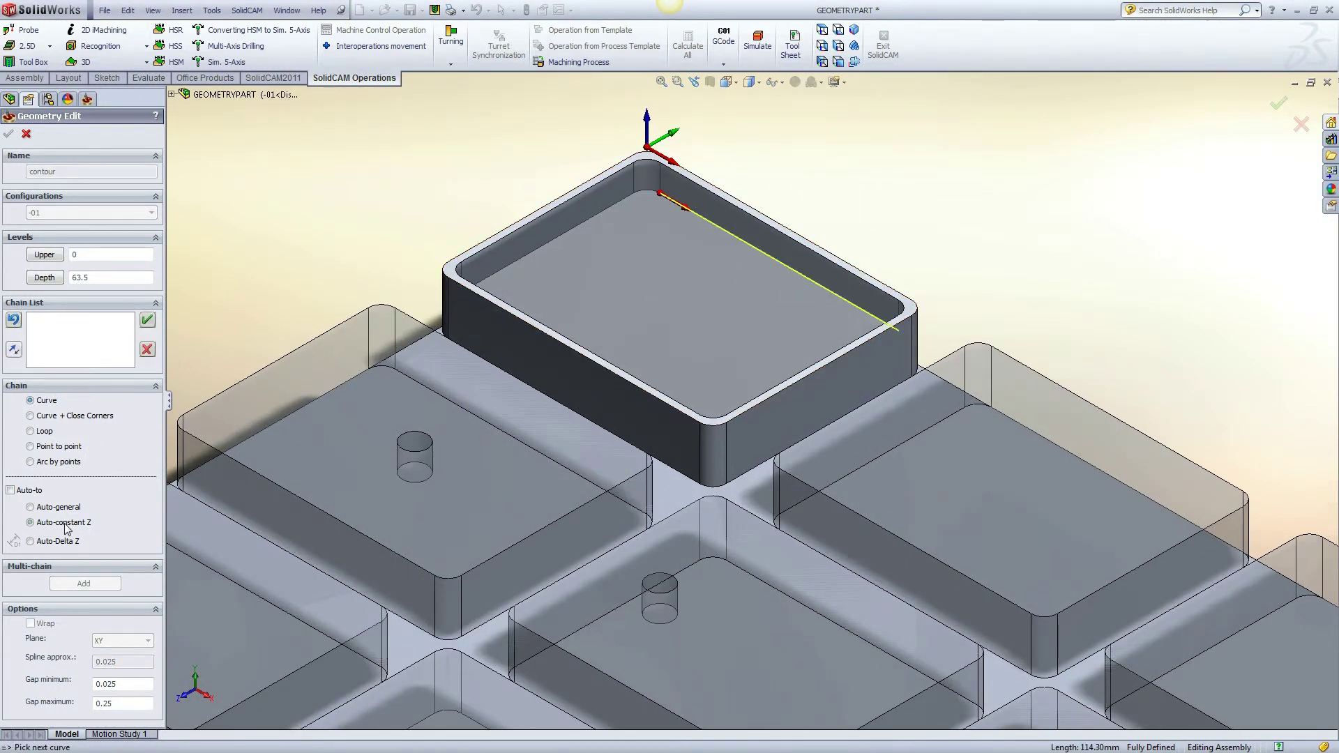
pyautogui.click(31, 56)
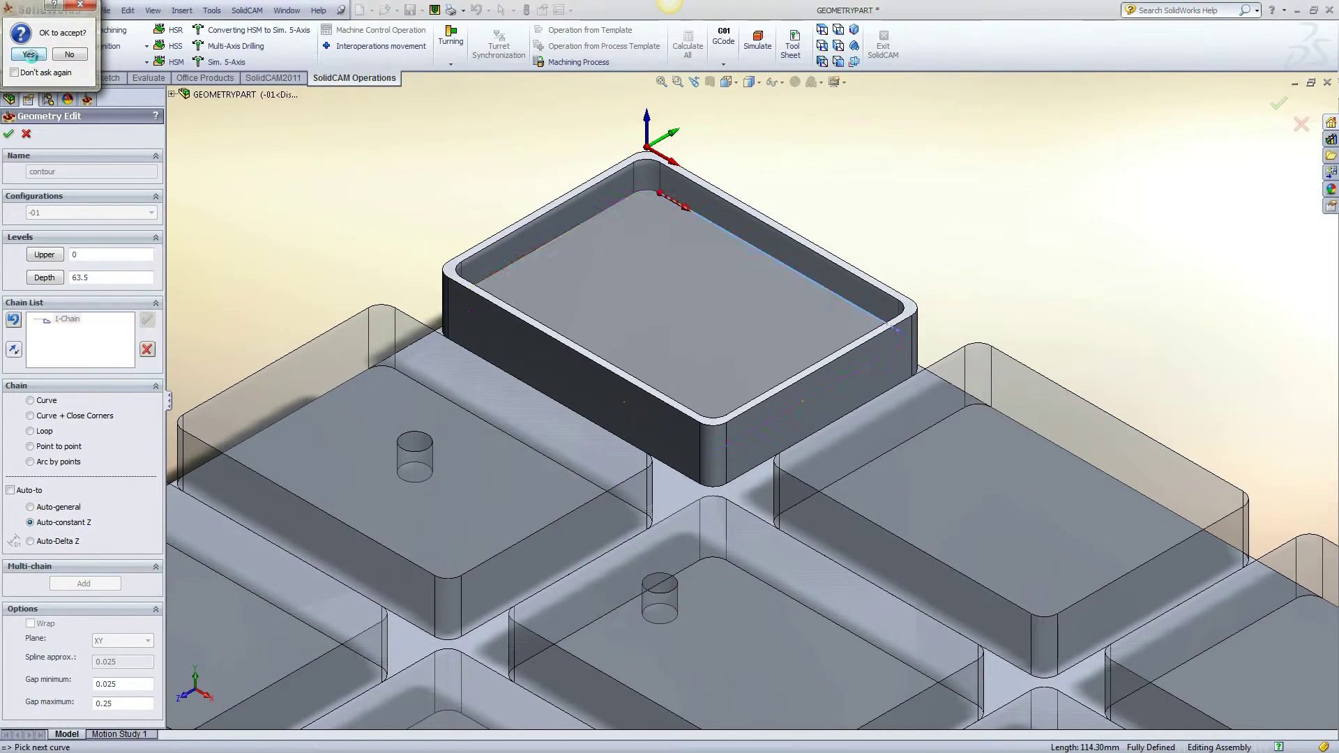
pyautogui.click(9, 133)
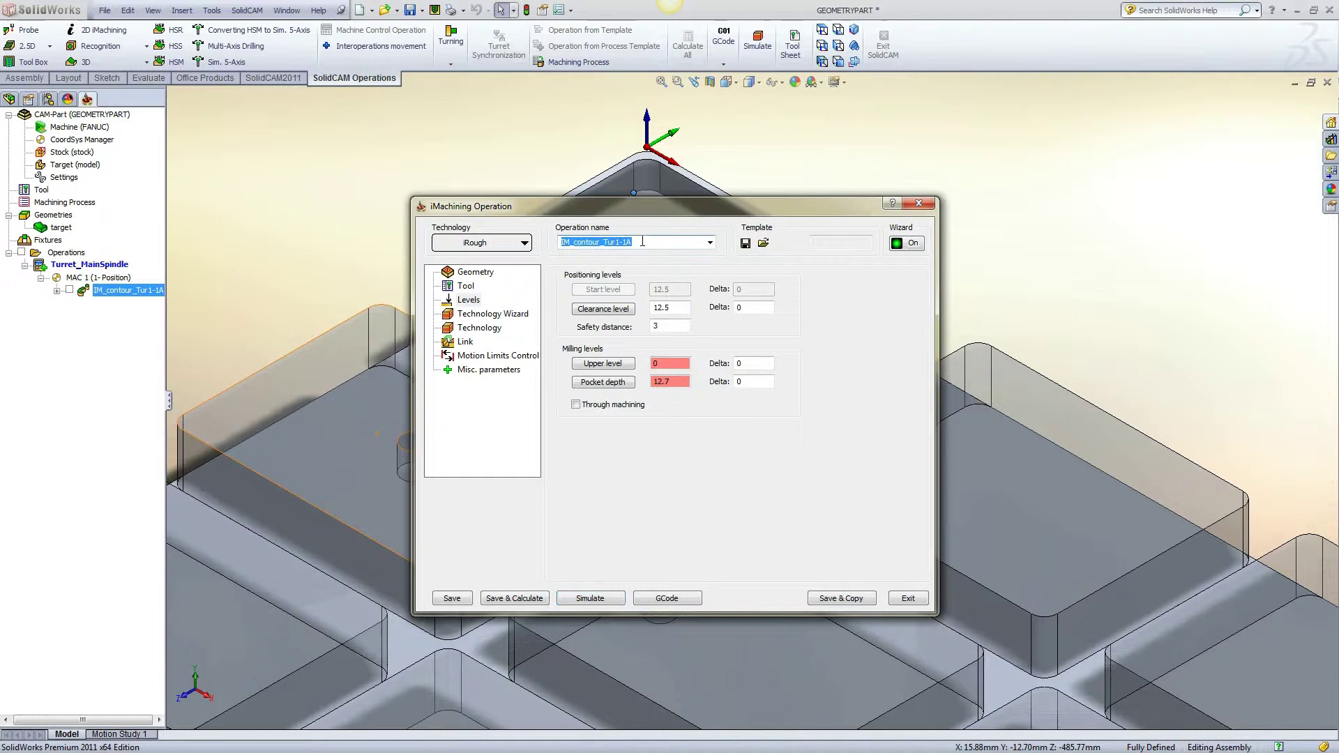
pyautogui.write('Closed P')
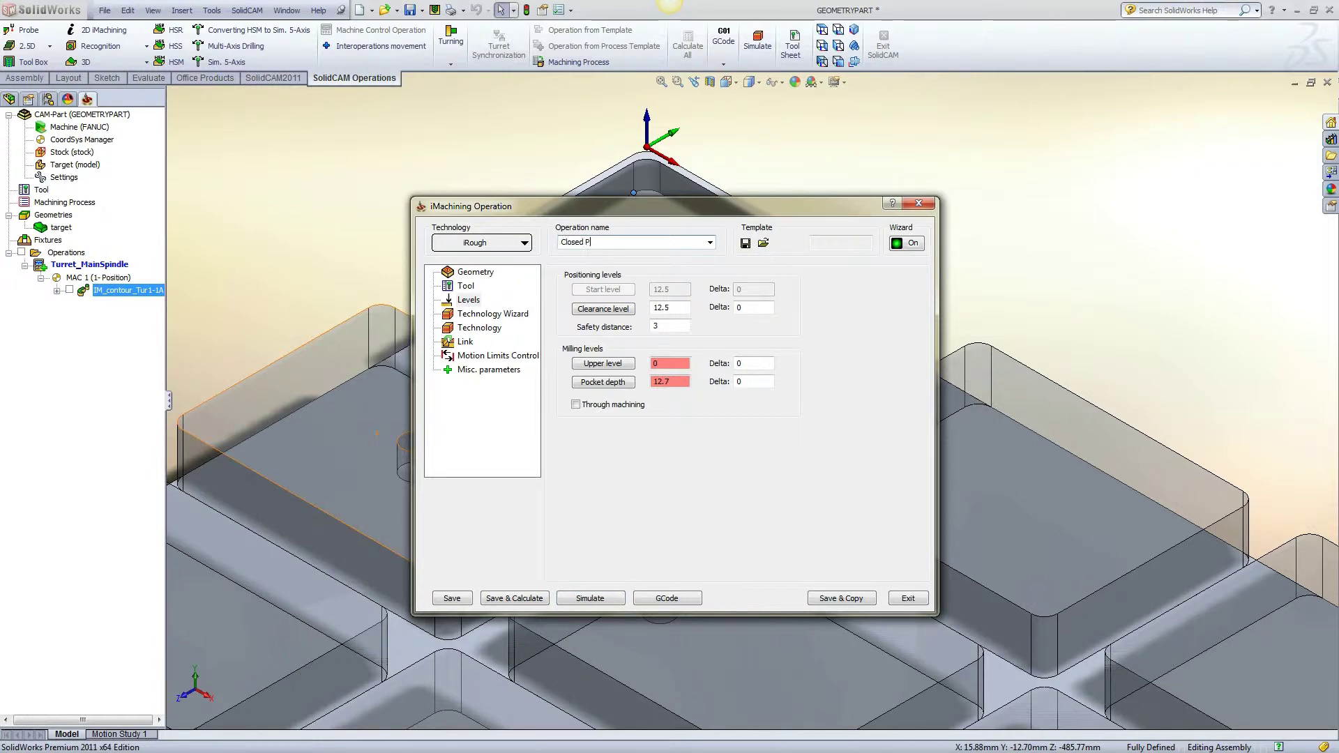
pyautogui.write('ocket')
pyautogui.click(531, 599)
# Step: Play the Closed Pocket spiral toolpath simulation in Host CAD, then close it
pyautogui.click(592, 599)
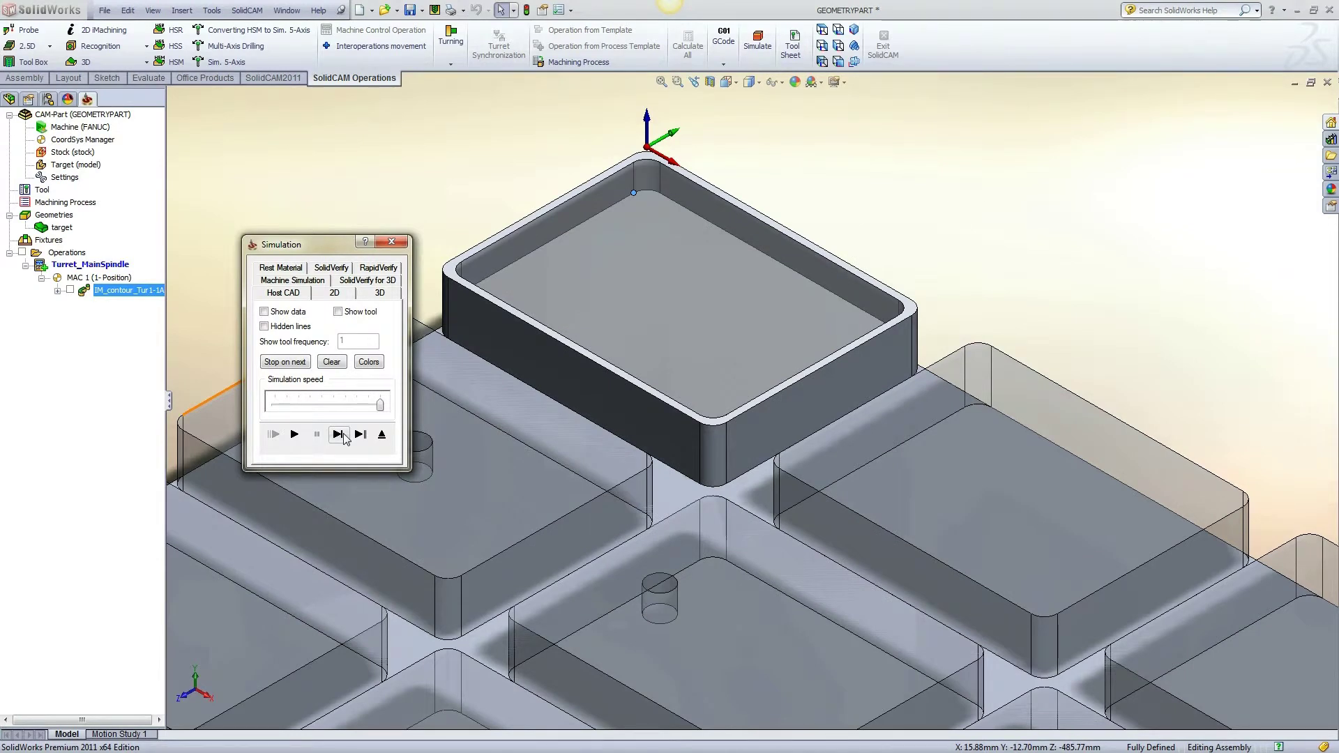
pyautogui.click(295, 434)
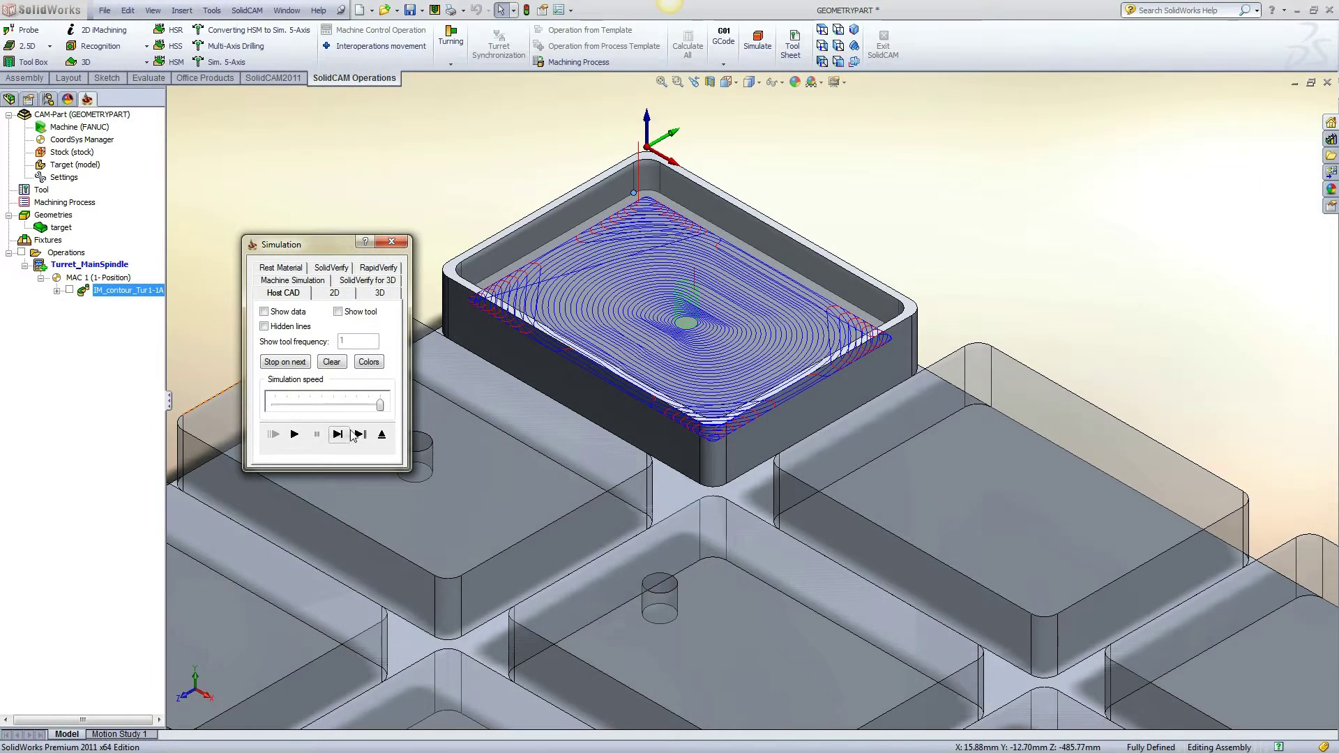
pyautogui.click(381, 433)
# Step: Copy the operation and redefine its geometry on part configuration -02
pyautogui.click(840, 597)
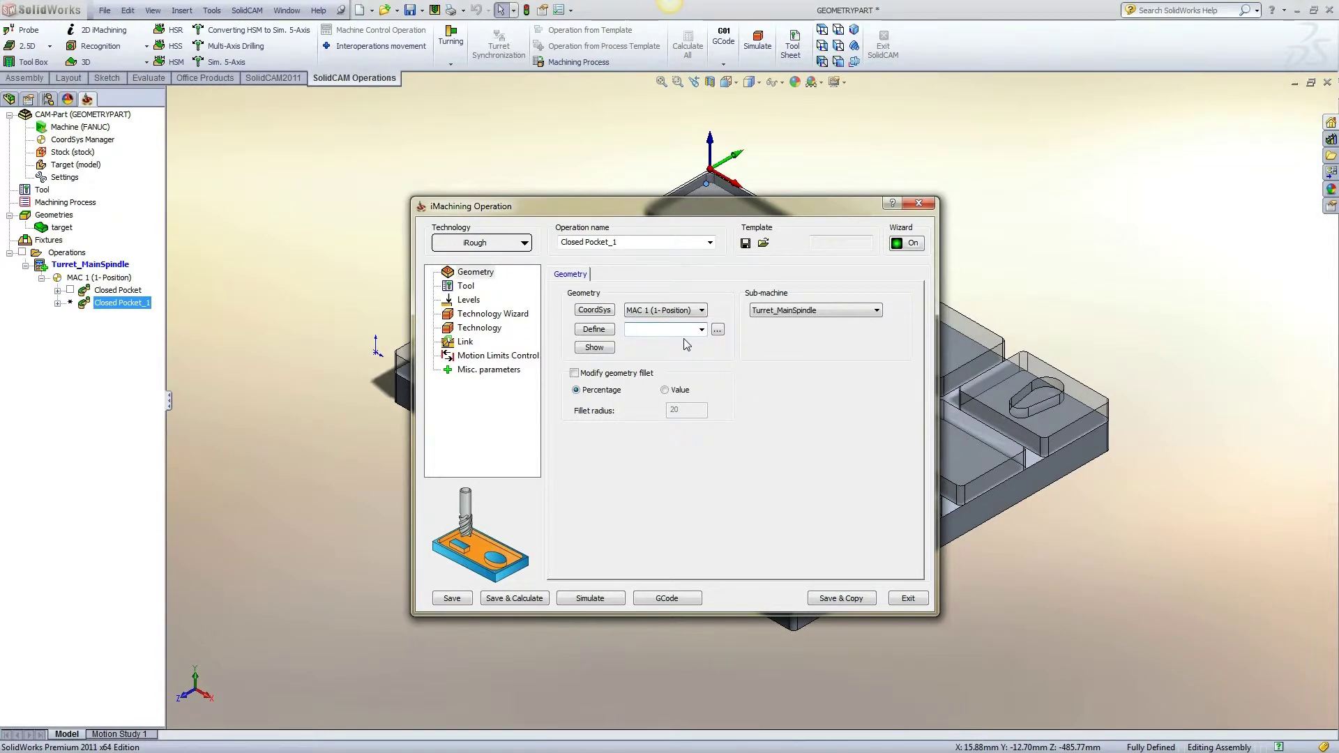
pyautogui.click(610, 332)
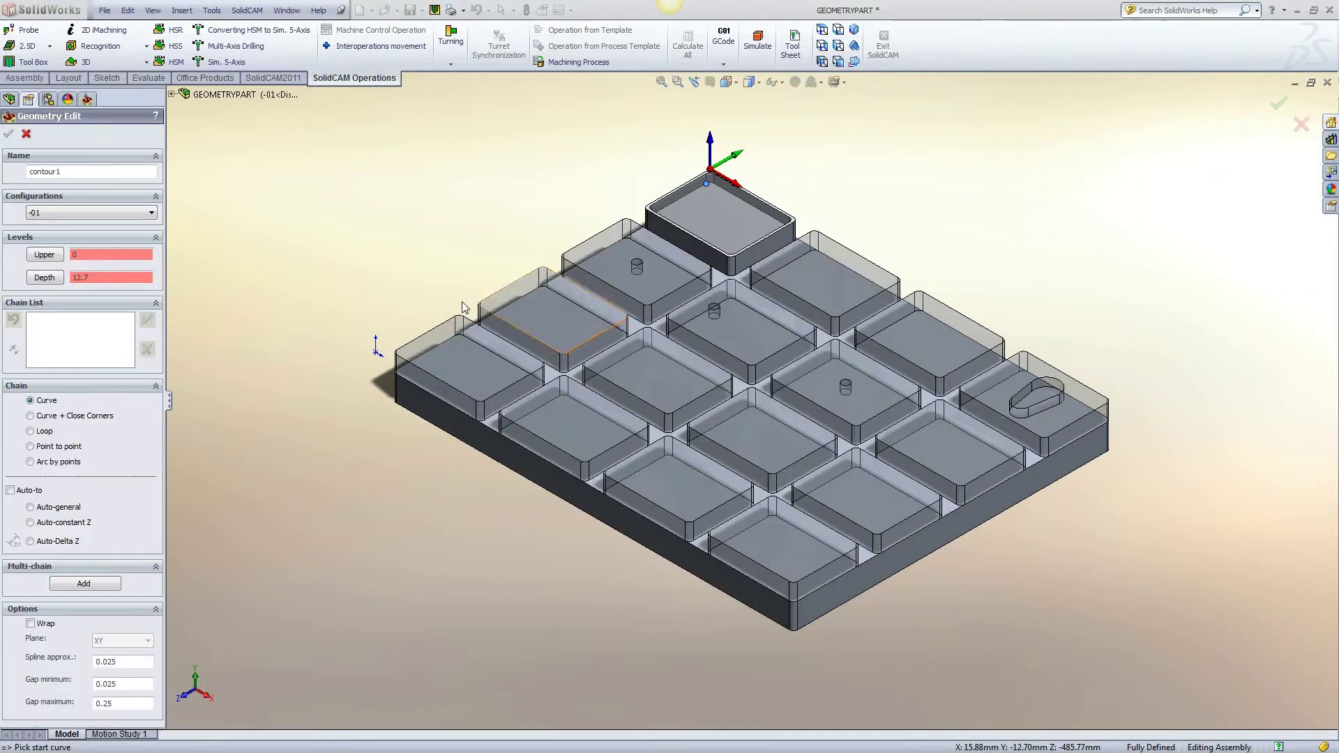
pyautogui.click(152, 213)
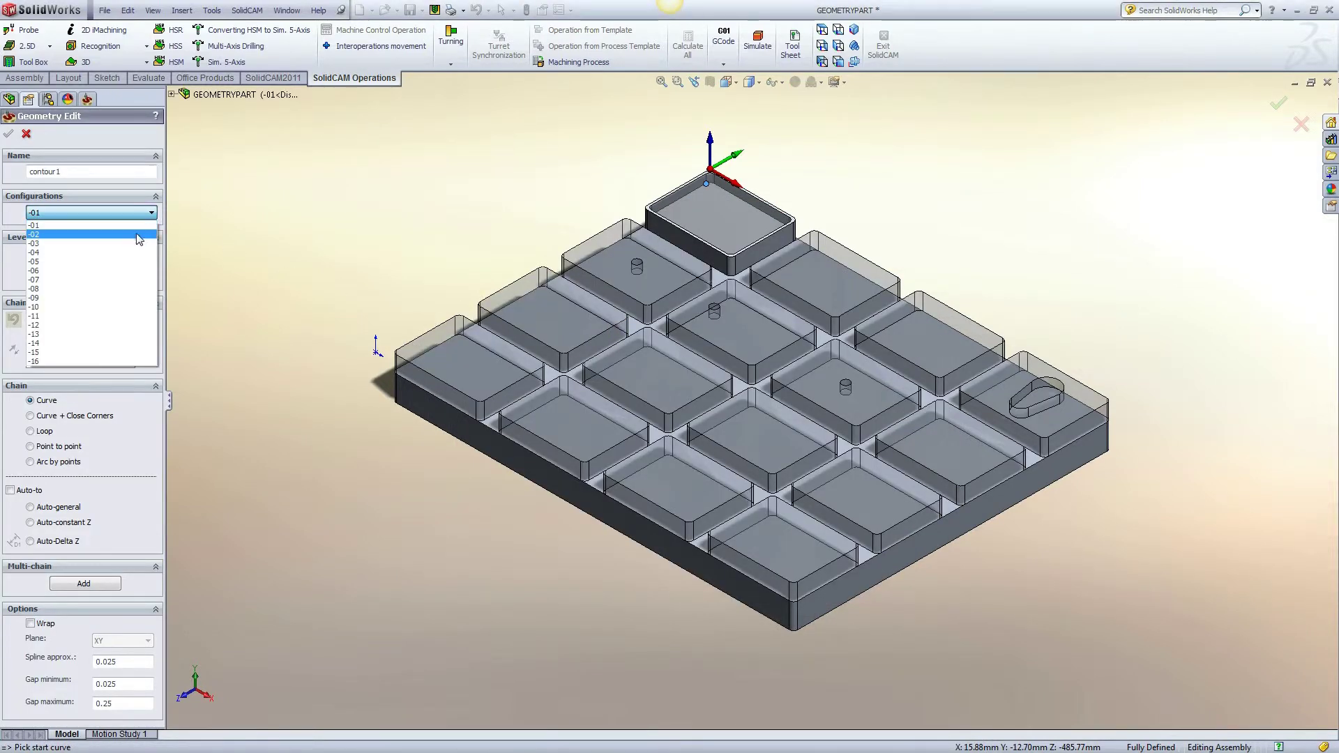
pyautogui.click(56, 234)
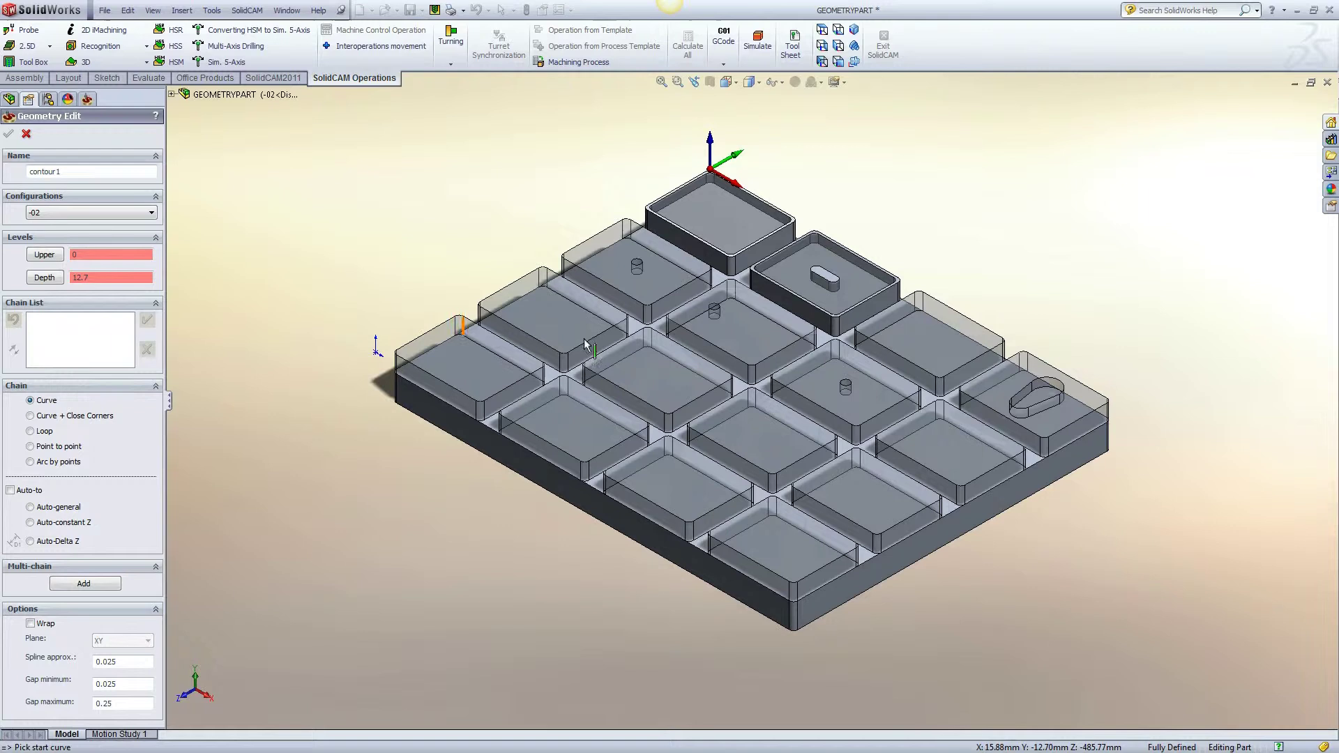
pyautogui.scroll(5, 808, 291)
pyautogui.scroll(5, 558, 397)
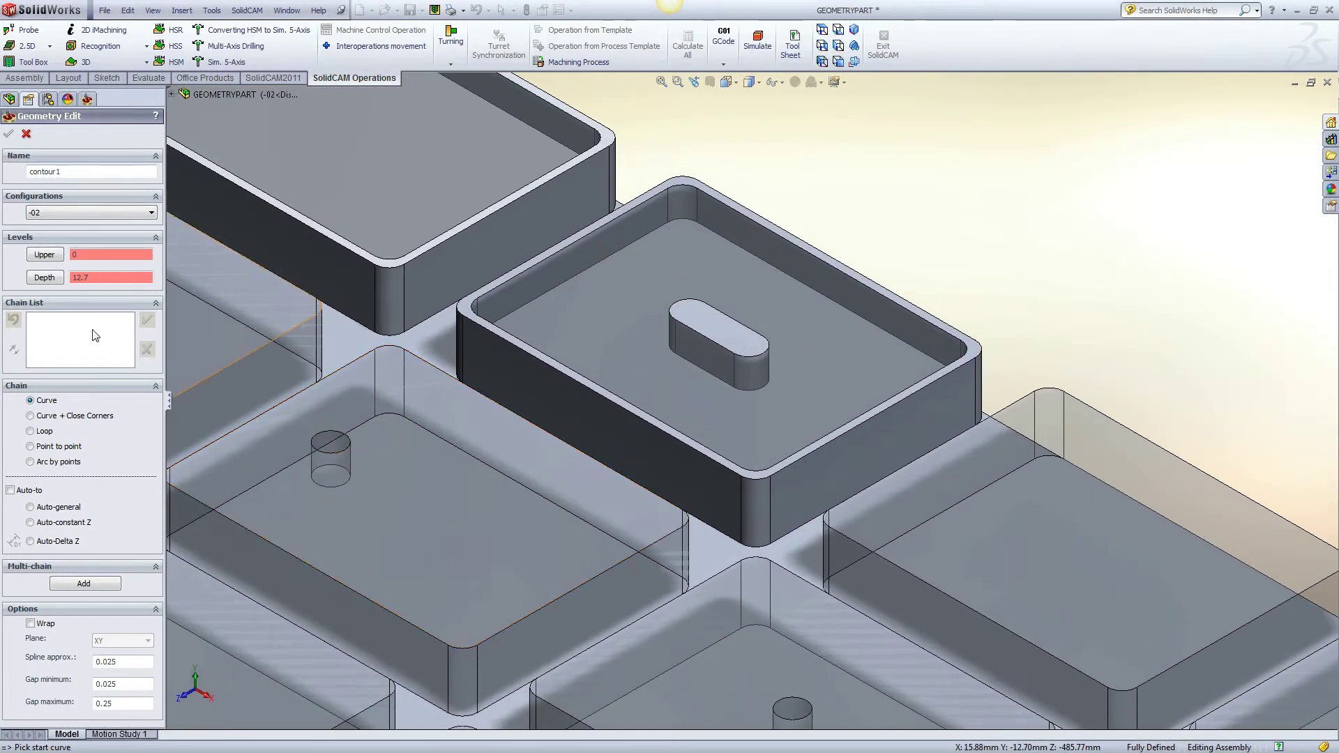
# Step: Chain the -02 pocket outline and the slot island edge as contour1
pyautogui.click(839, 311)
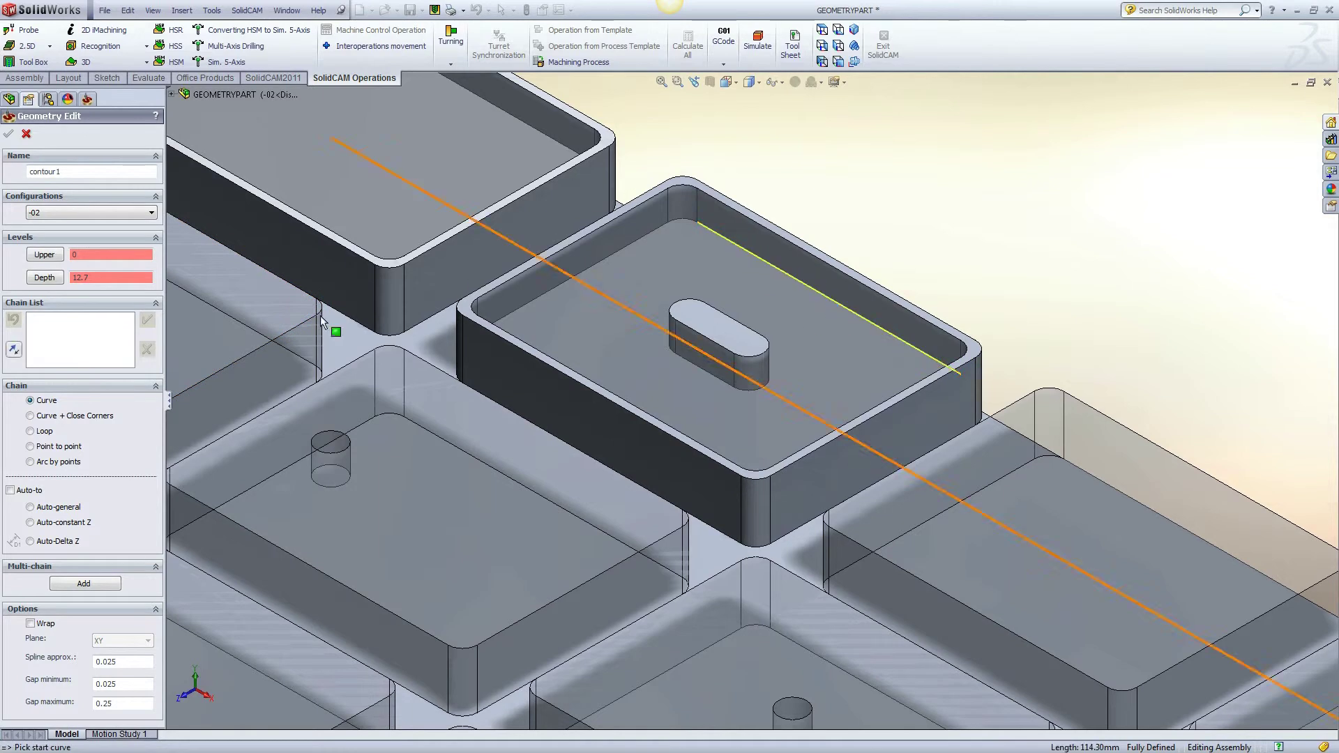
pyautogui.click(68, 524)
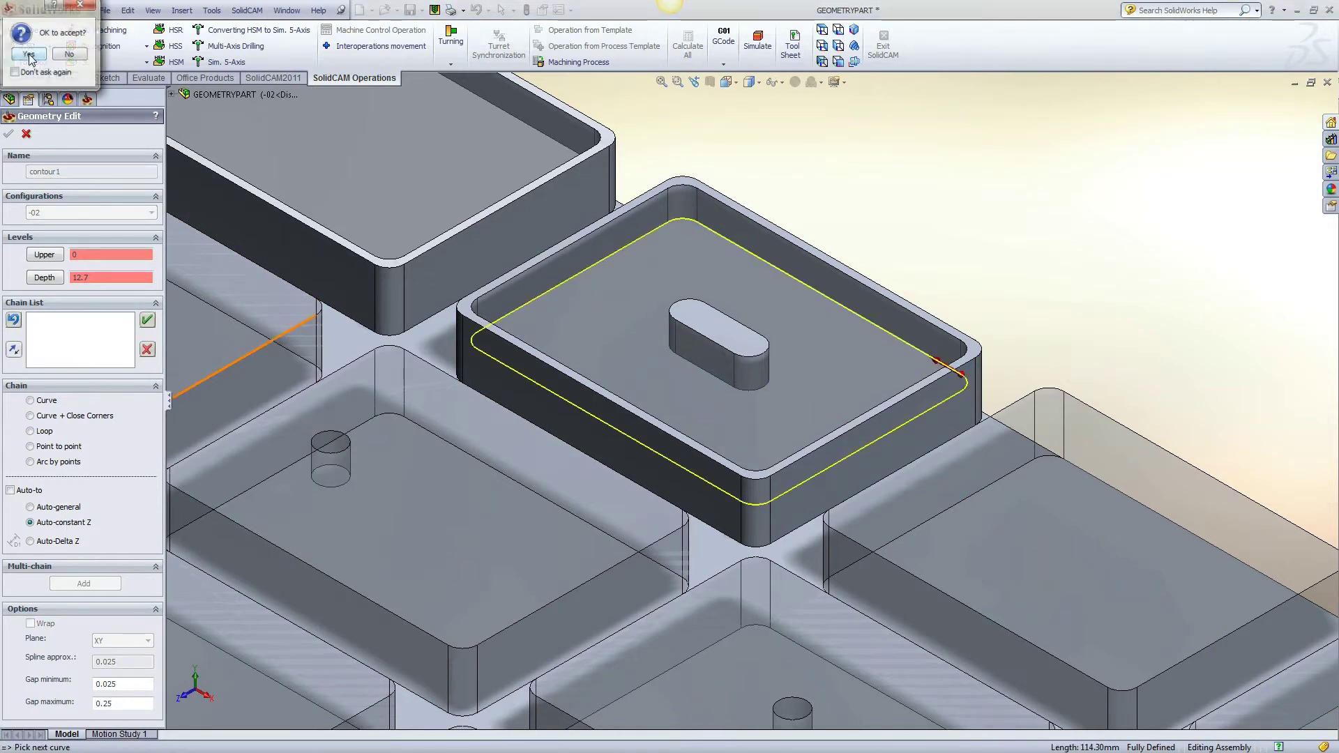
pyautogui.click(29, 74)
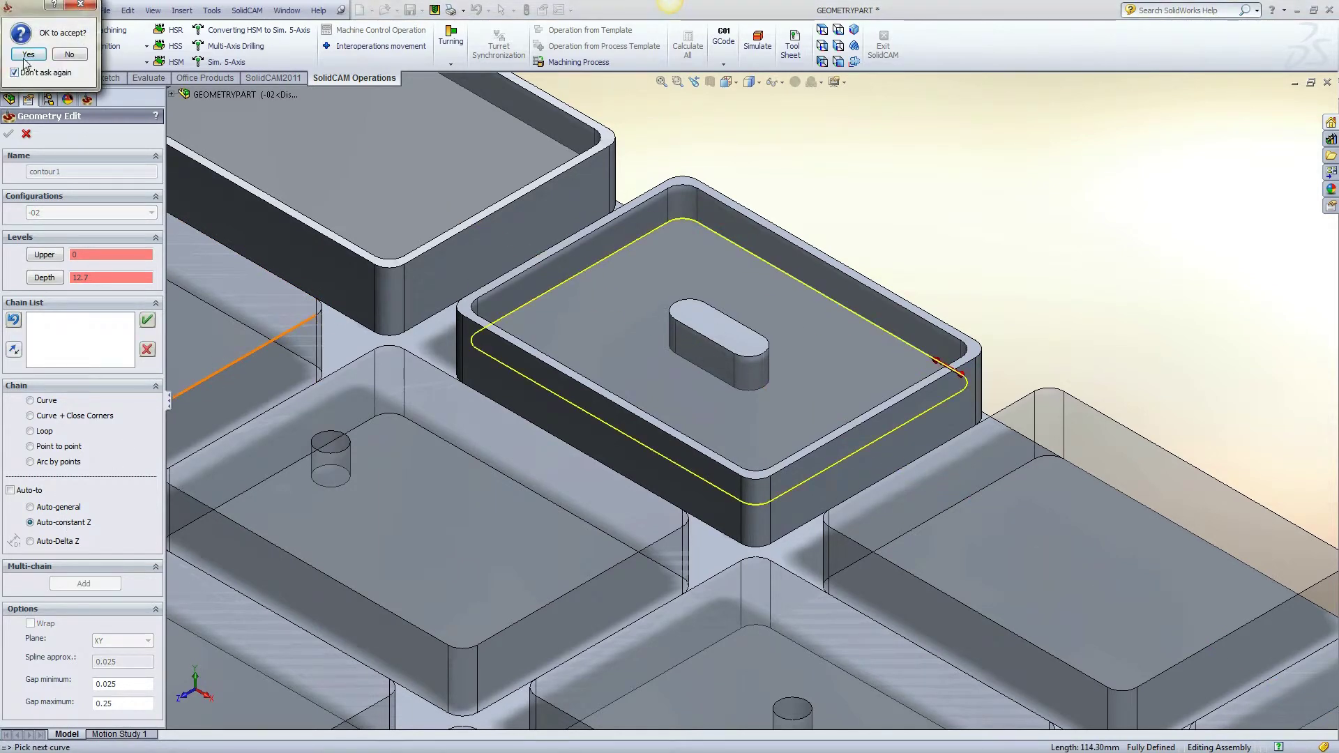
pyautogui.click(28, 54)
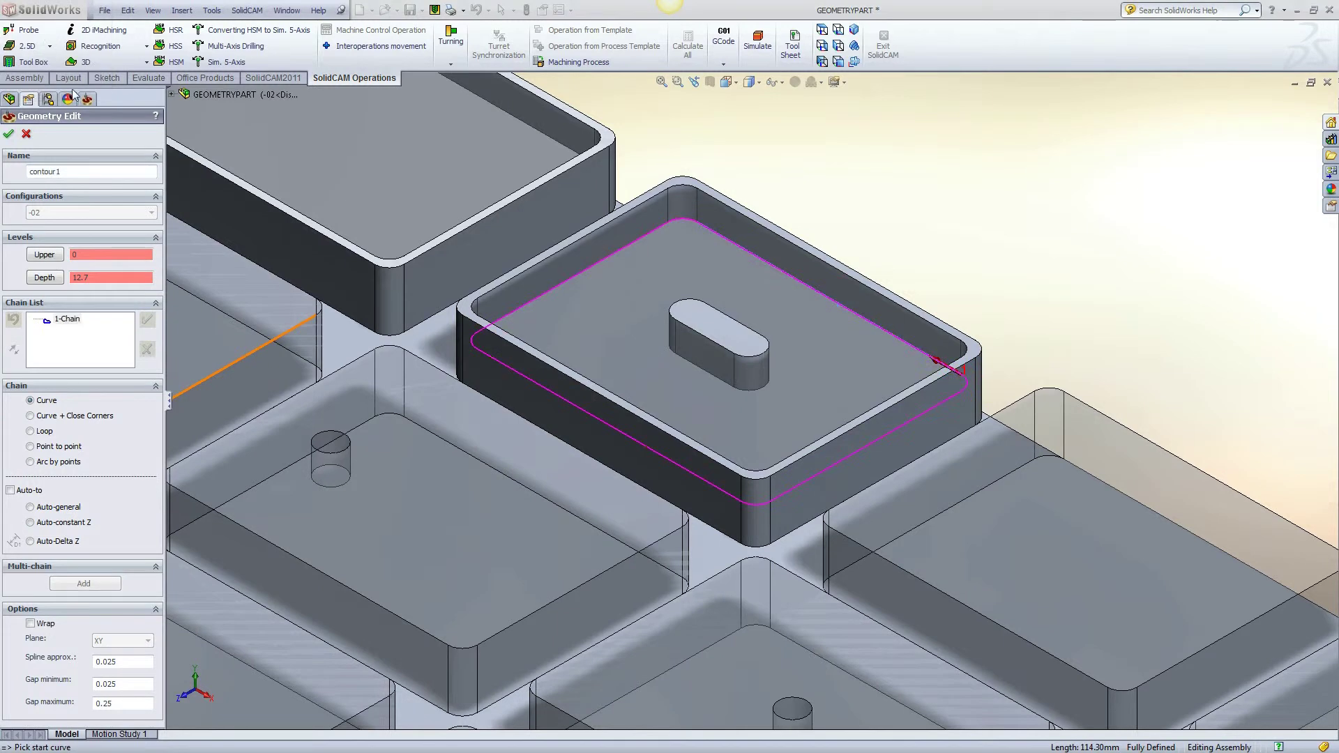
pyautogui.click(703, 373)
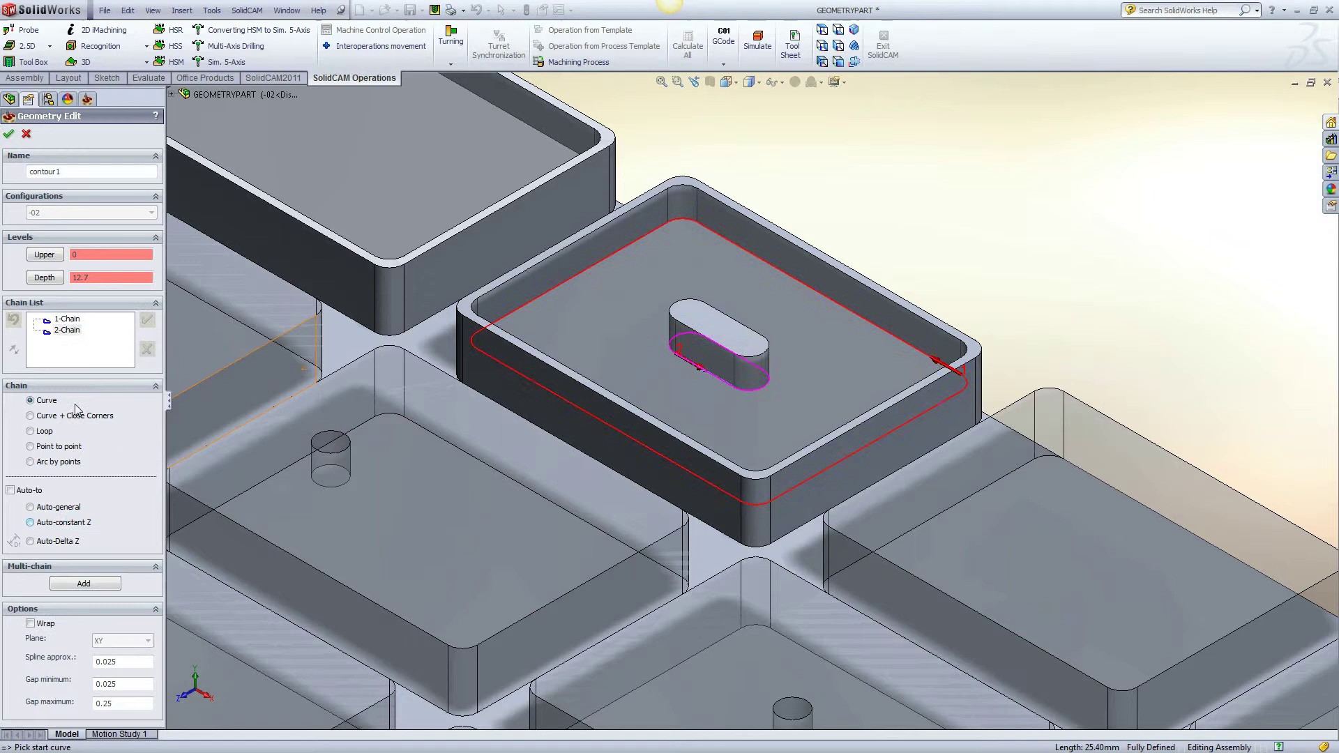
pyautogui.click(9, 135)
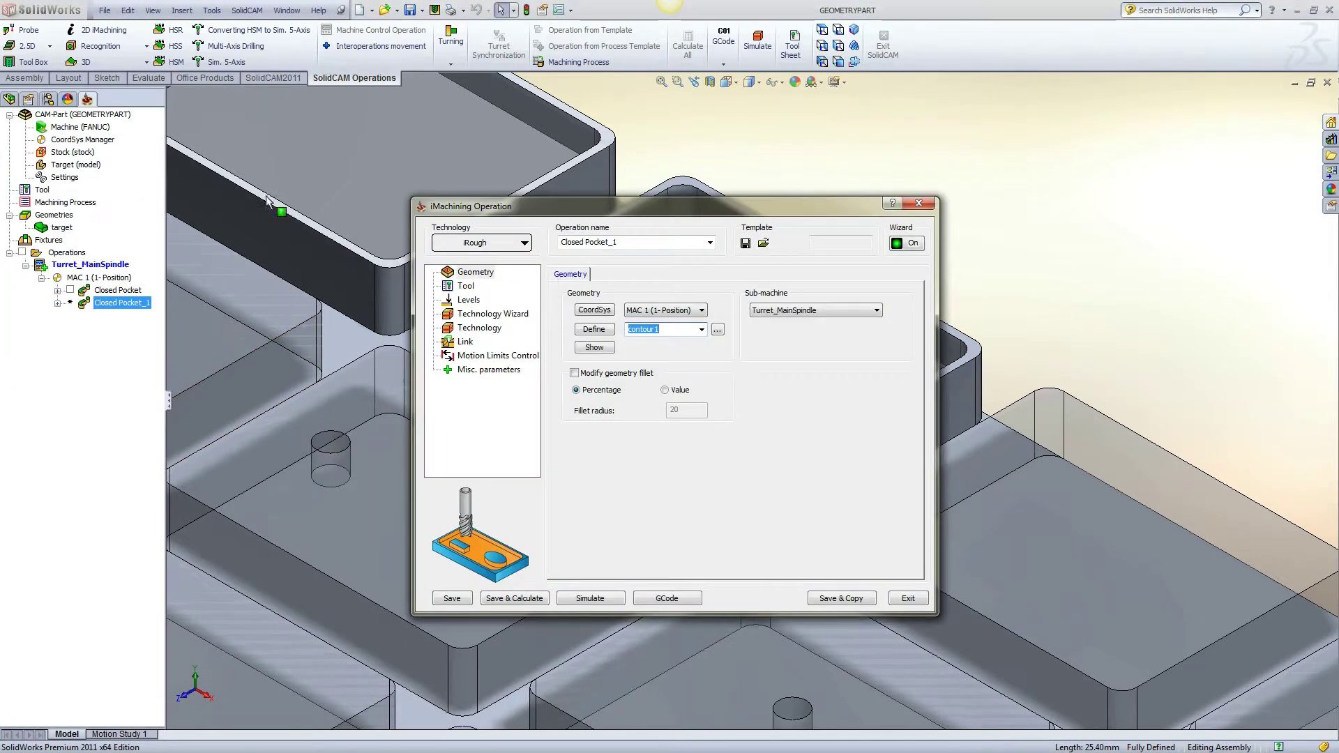
# Step: Rename the copy 'Closed Pocket With Island' and save and calculate it
pyautogui.click(628, 242)
pyautogui.click(631, 242)
pyautogui.press('BackSpace')
pyautogui.press('BackSpace')
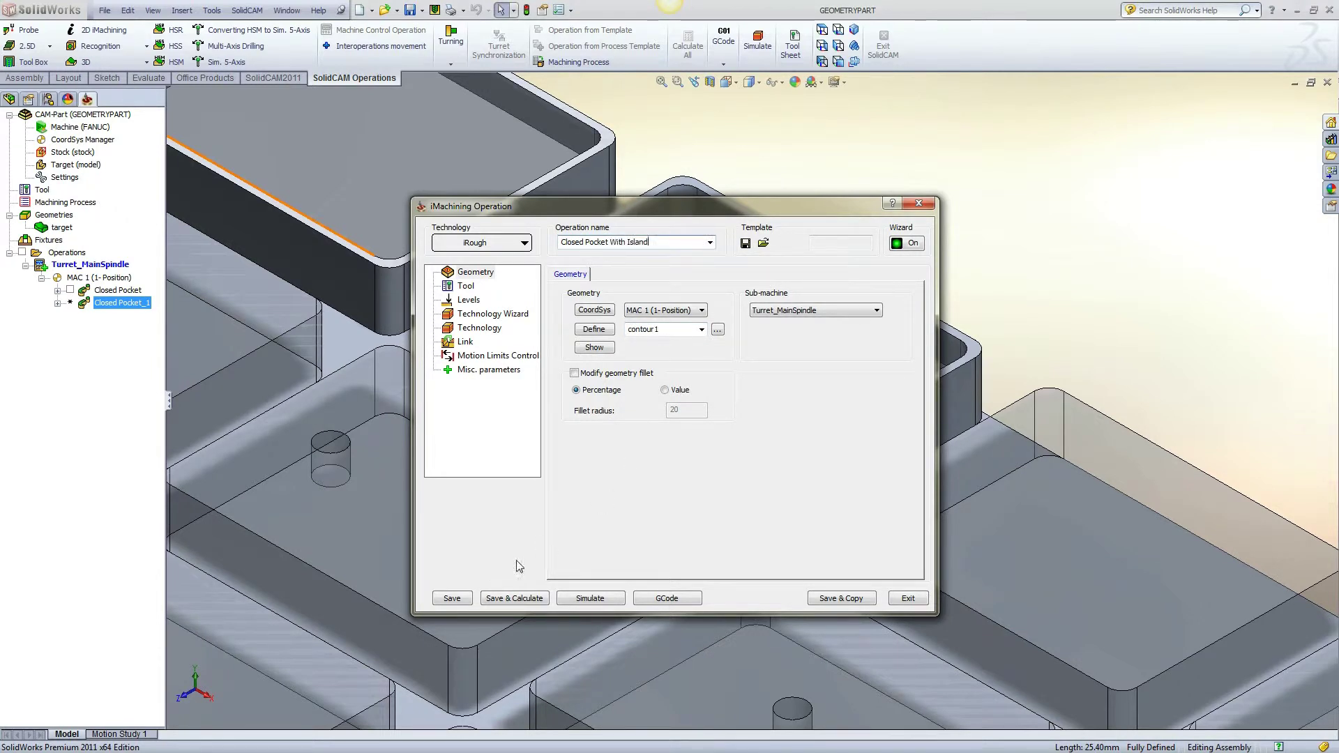
pyautogui.click(514, 598)
# Step: Simulate the Closed Pocket With Island toolpath around the slot island, then exit
pyautogui.click(568, 601)
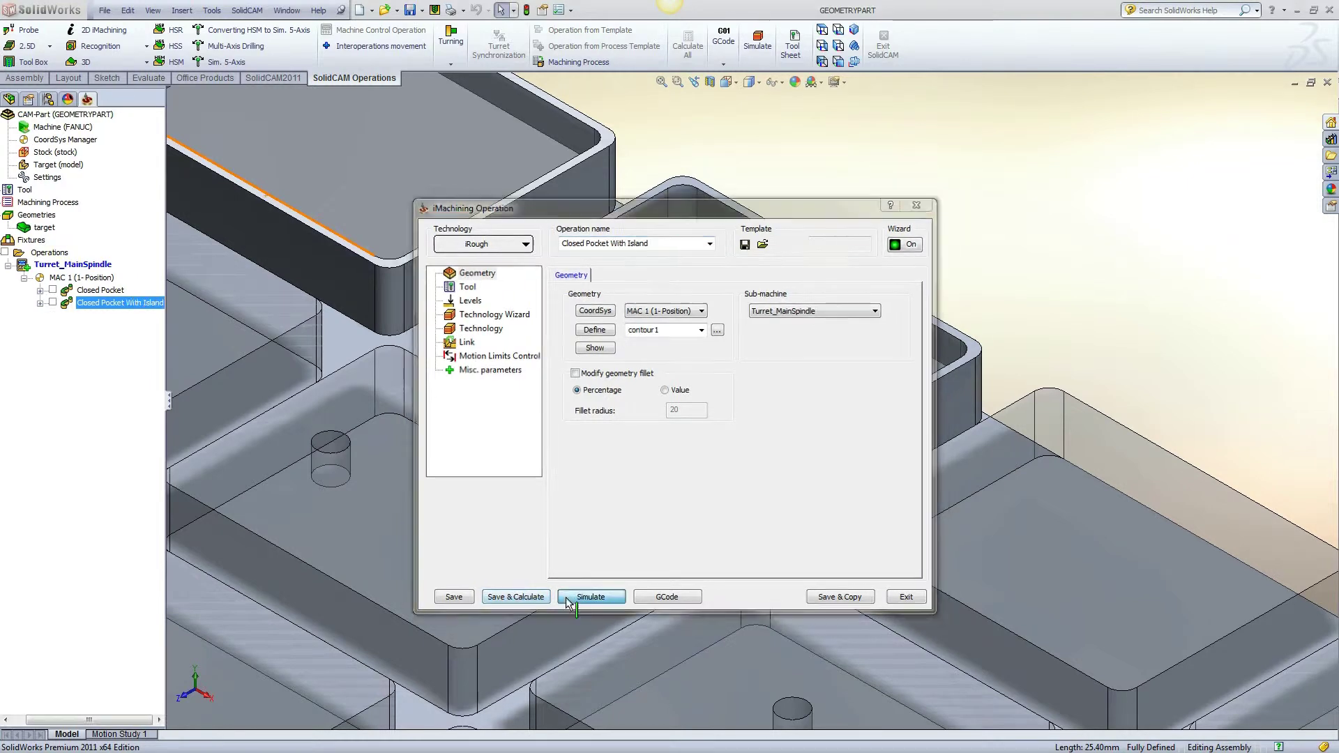
pyautogui.click(296, 434)
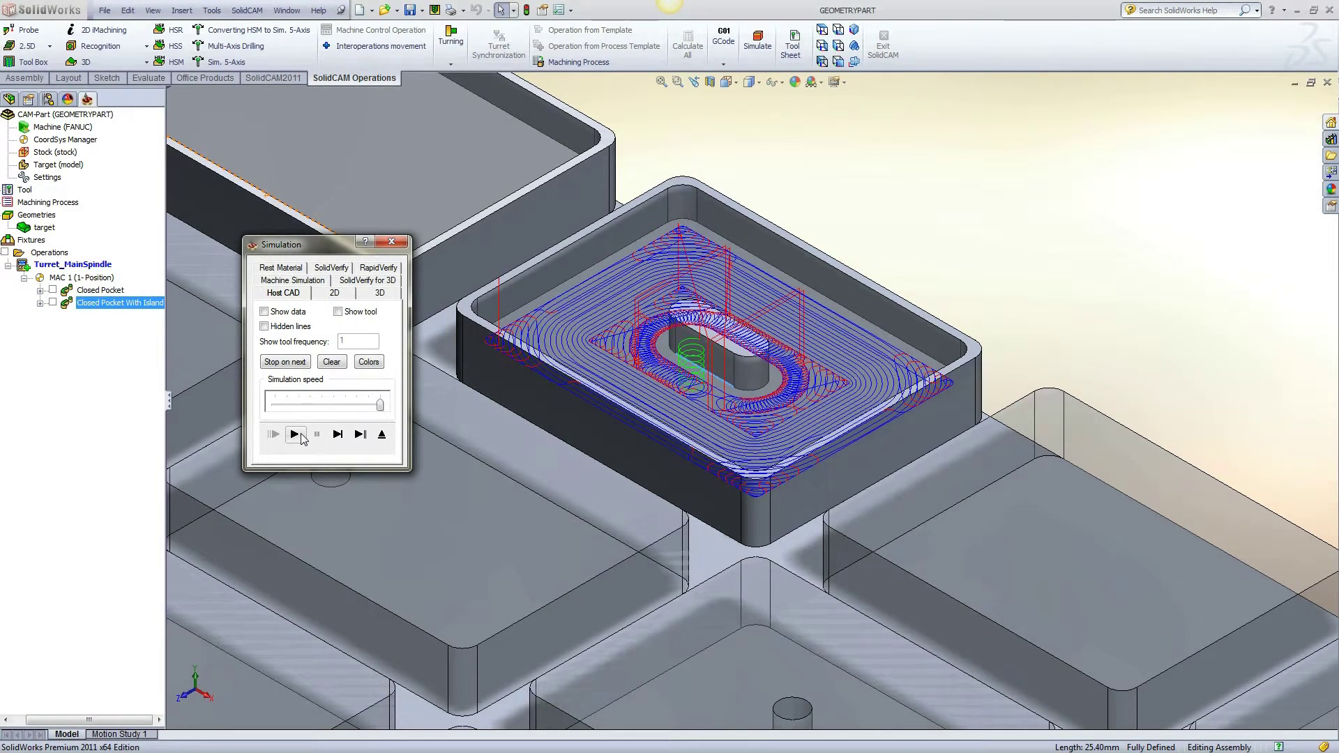
pyautogui.click(381, 434)
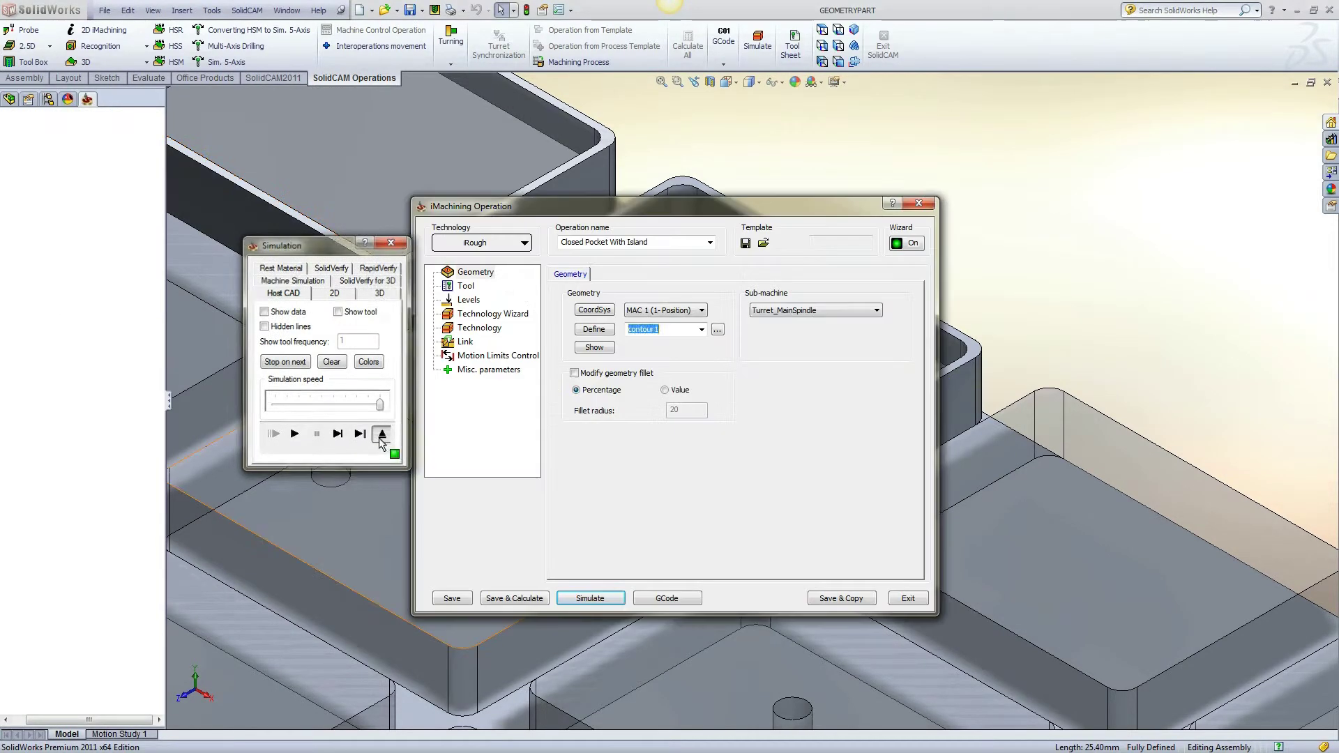
# Step: Copy the operation, delete contour1, and switch to configuration -03 for new geometry
pyautogui.click(823, 598)
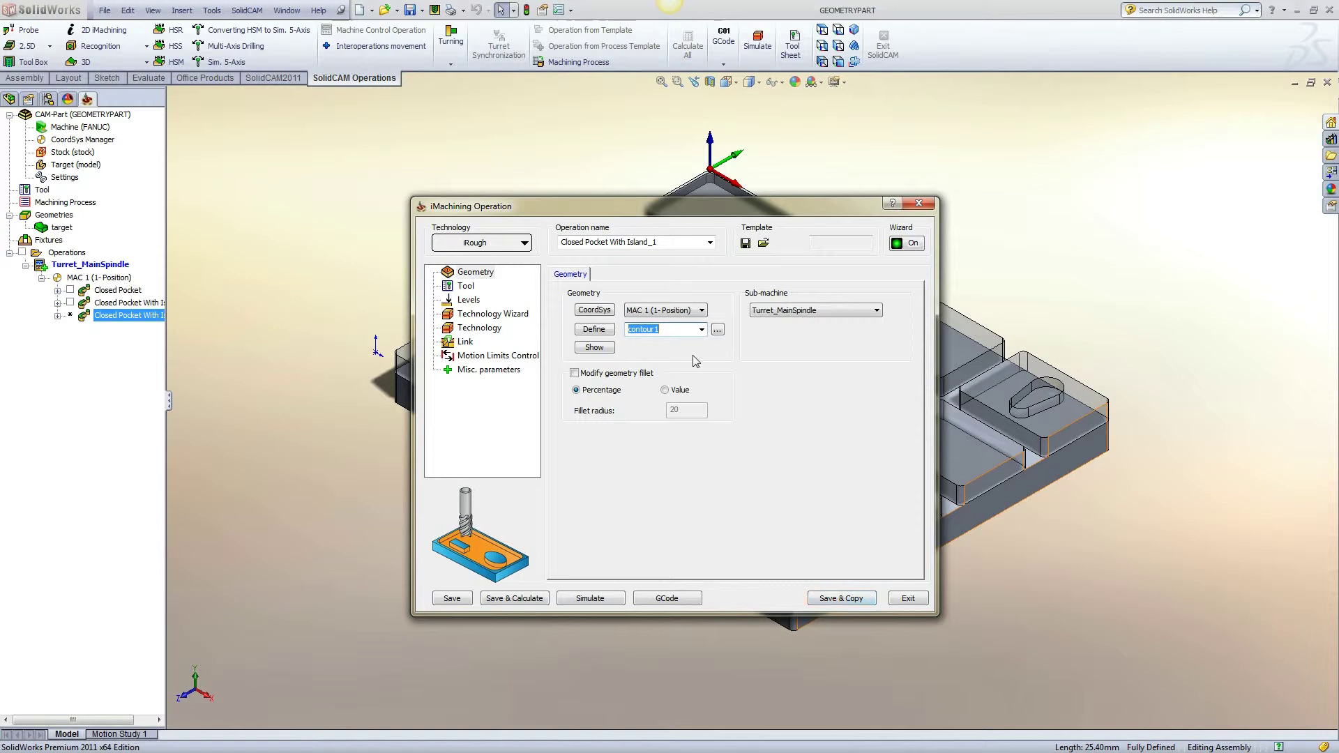
pyautogui.press('Delete')
pyautogui.click(595, 328)
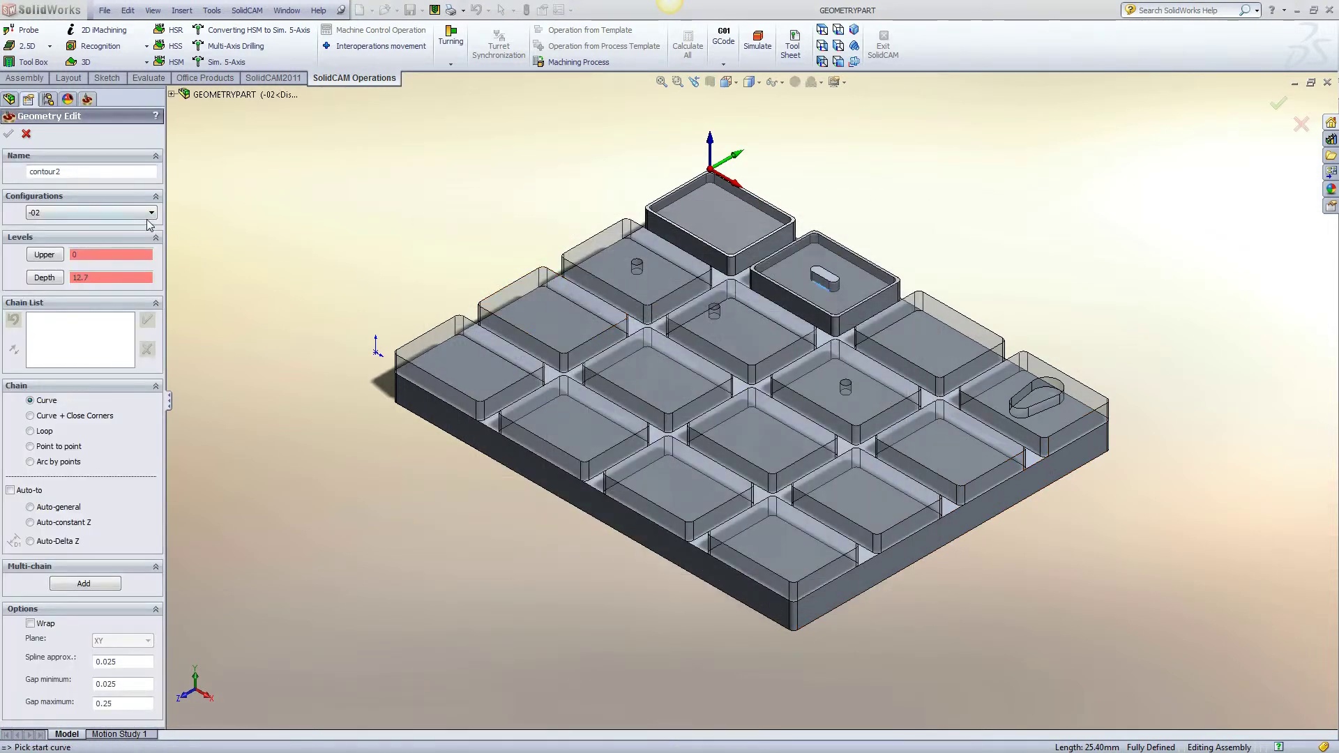
pyautogui.click(148, 214)
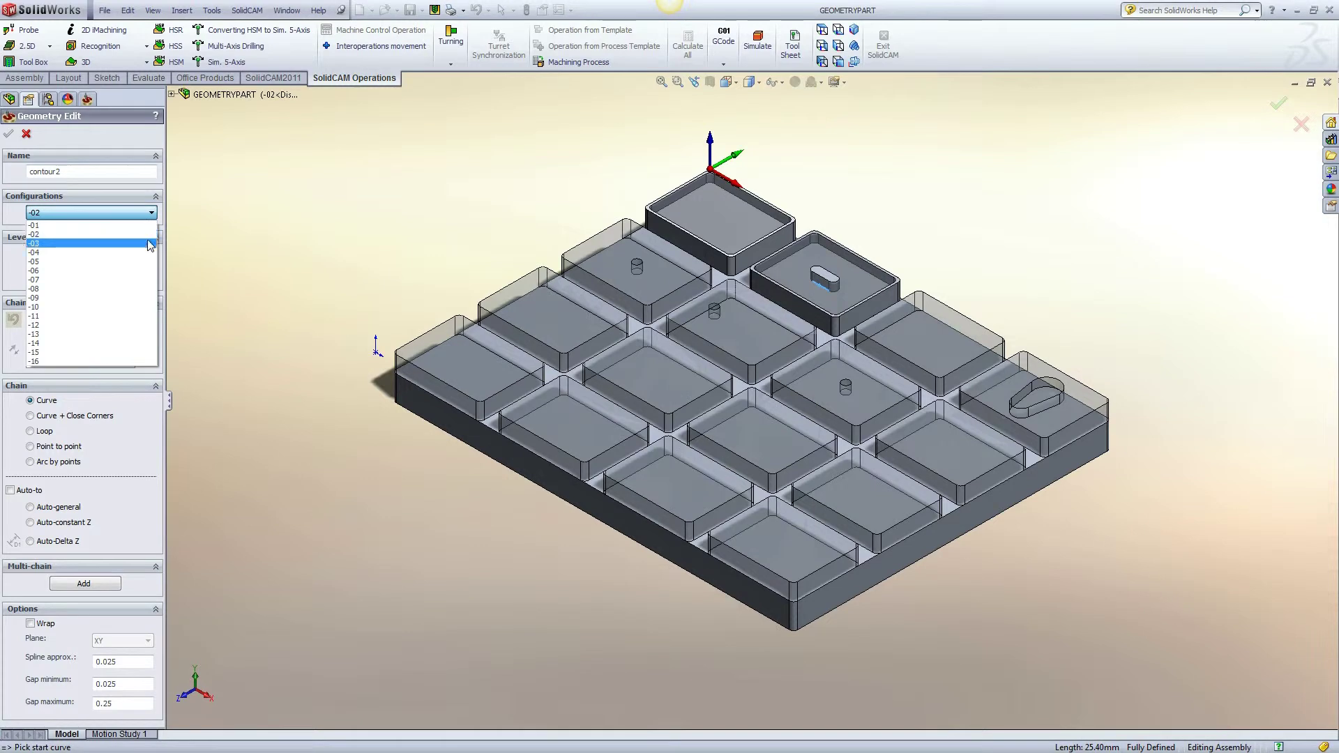
pyautogui.click(149, 243)
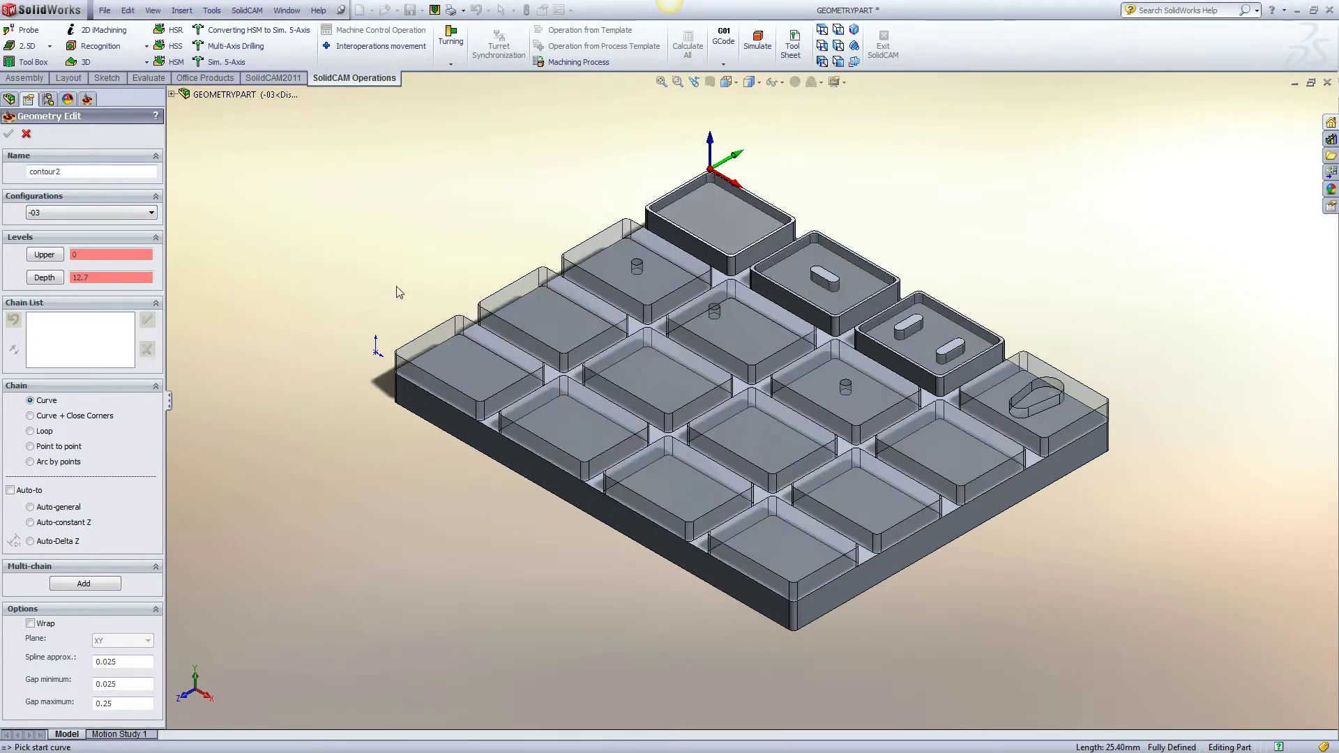
pyautogui.scroll(-5, 542, 366)
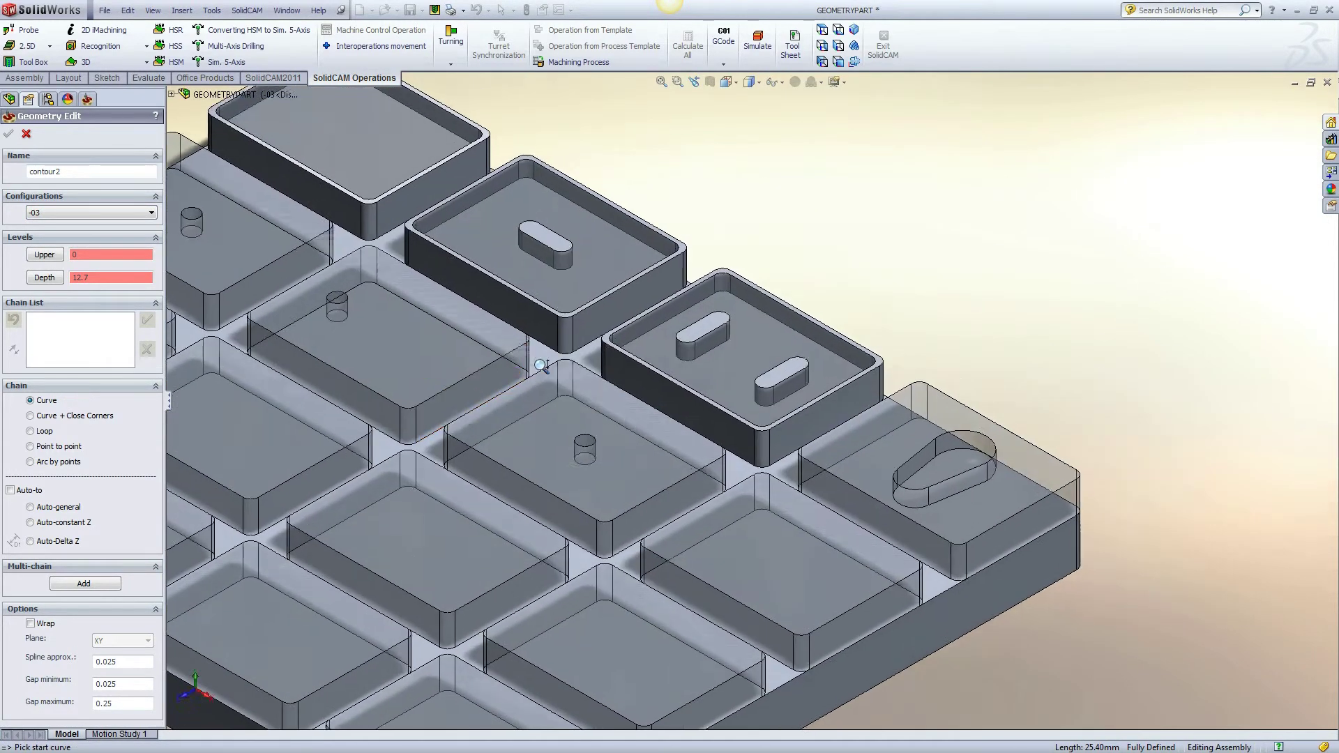
pyautogui.scroll(-5, 541, 366)
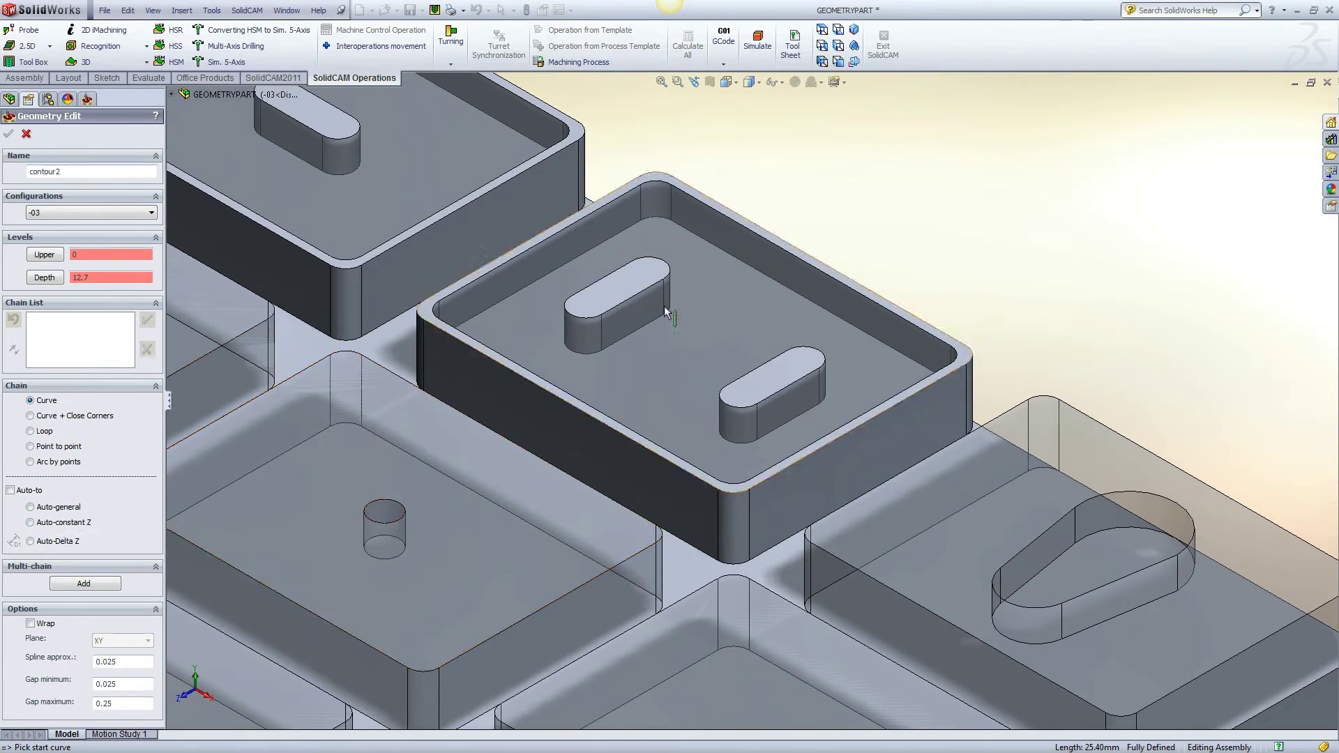
# Step: Chain the -03 pocket's inner top edge and both slot island outlines as contour2
pyautogui.click(771, 279)
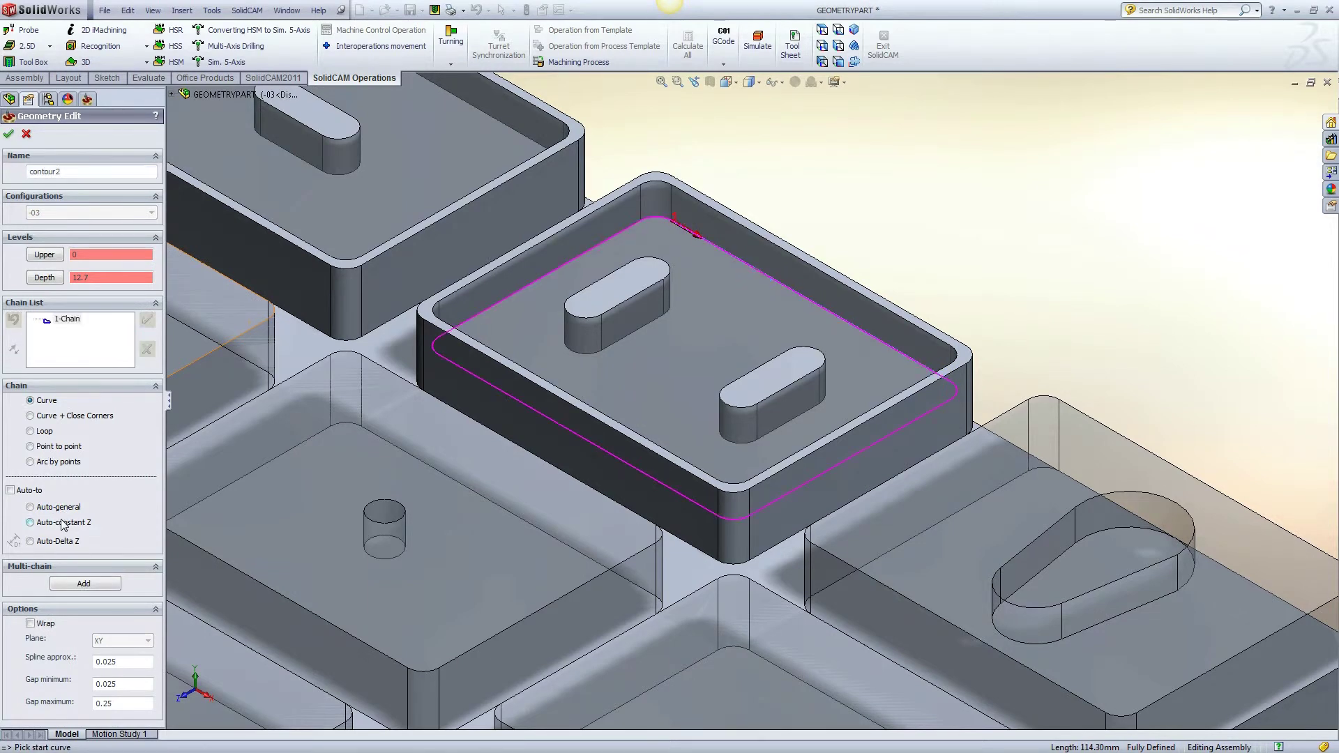
pyautogui.click(634, 333)
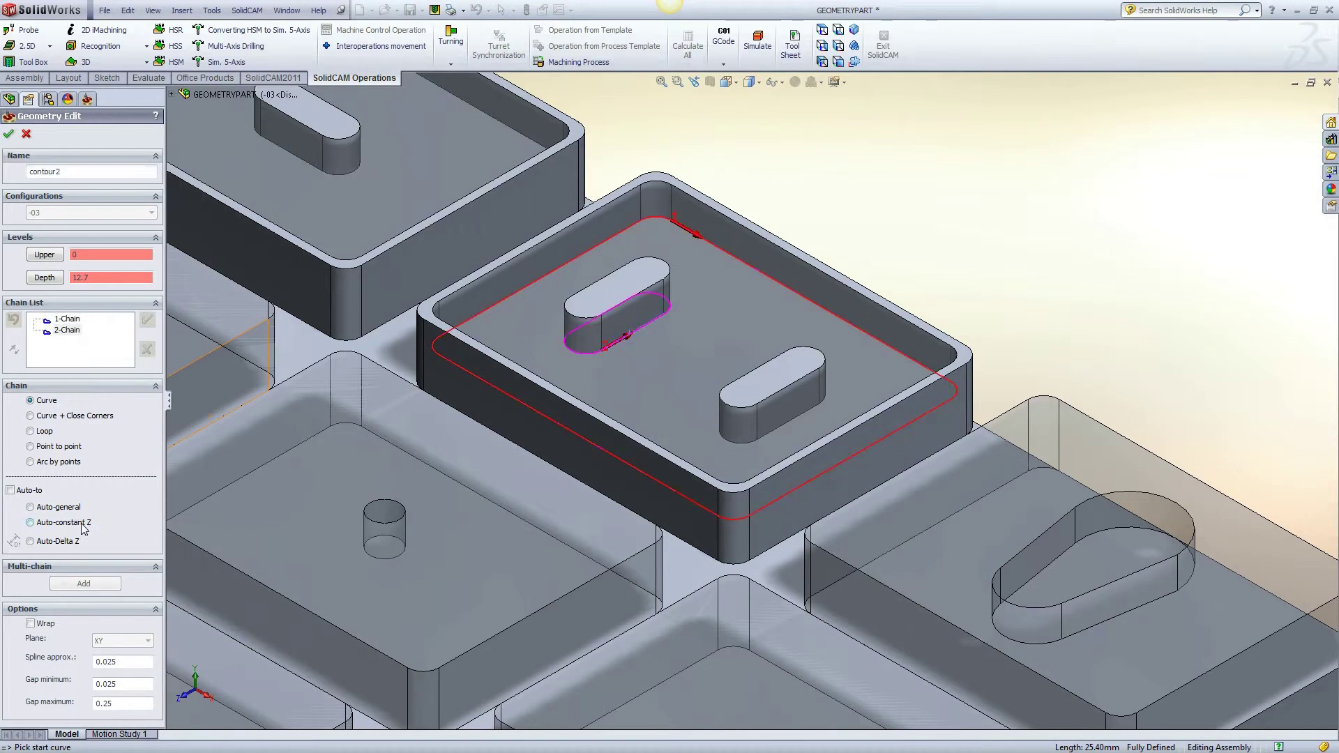
pyautogui.click(784, 423)
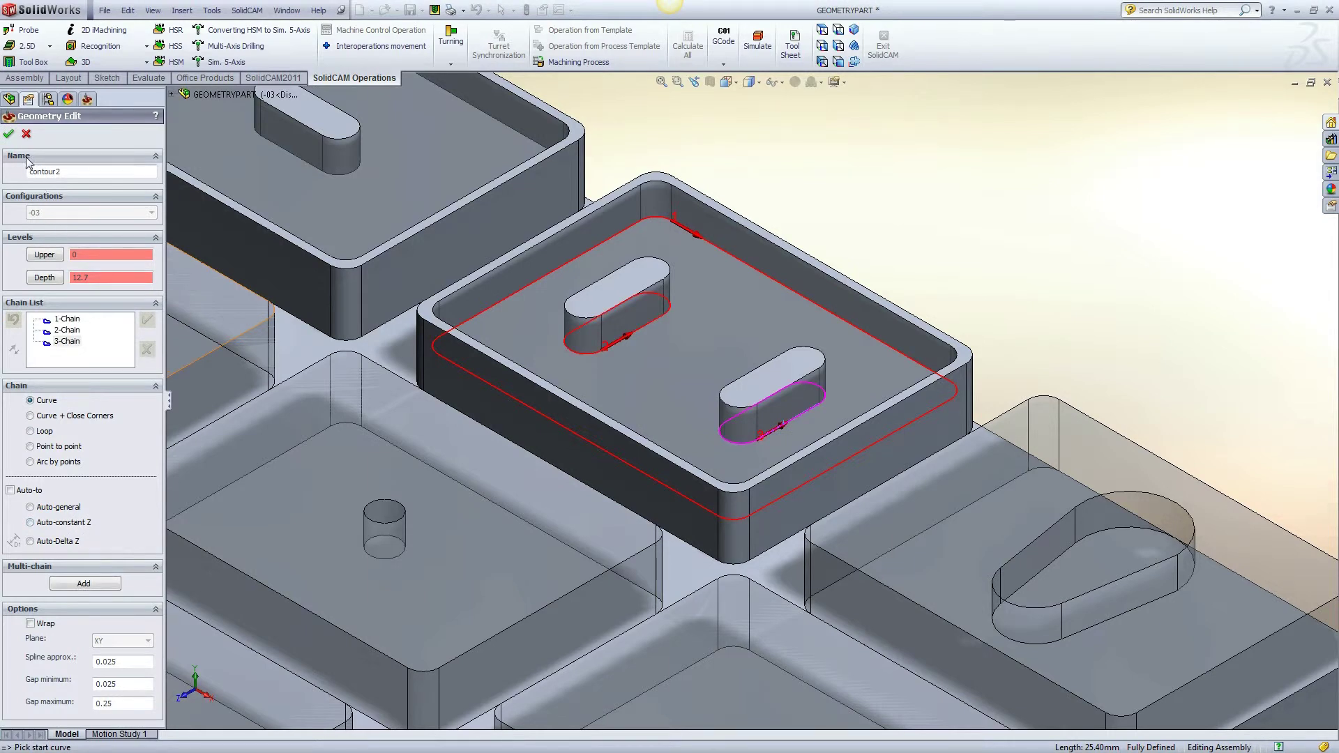
pyautogui.click(9, 134)
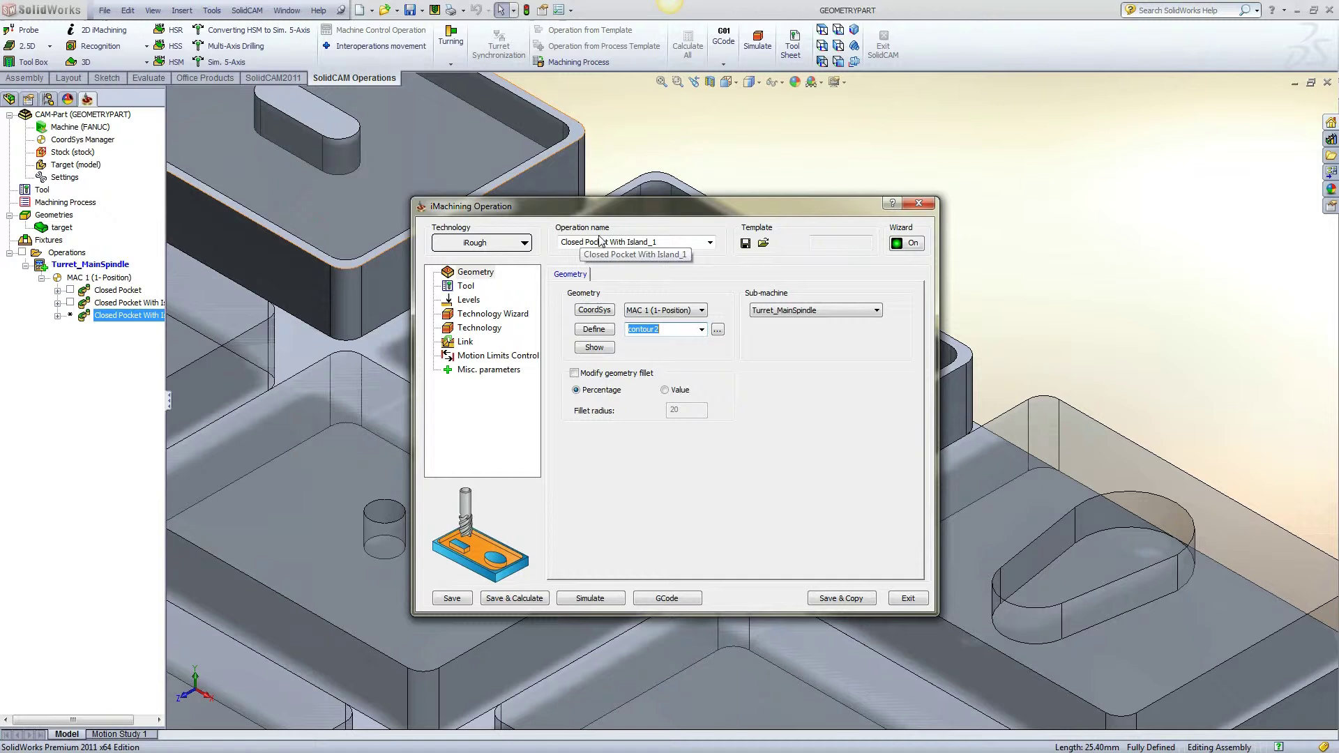
# Step: Rename the operation 'Closed Pocket With Multi Island' and save and calculate it
pyautogui.click(674, 242)
pyautogui.click(674, 242)
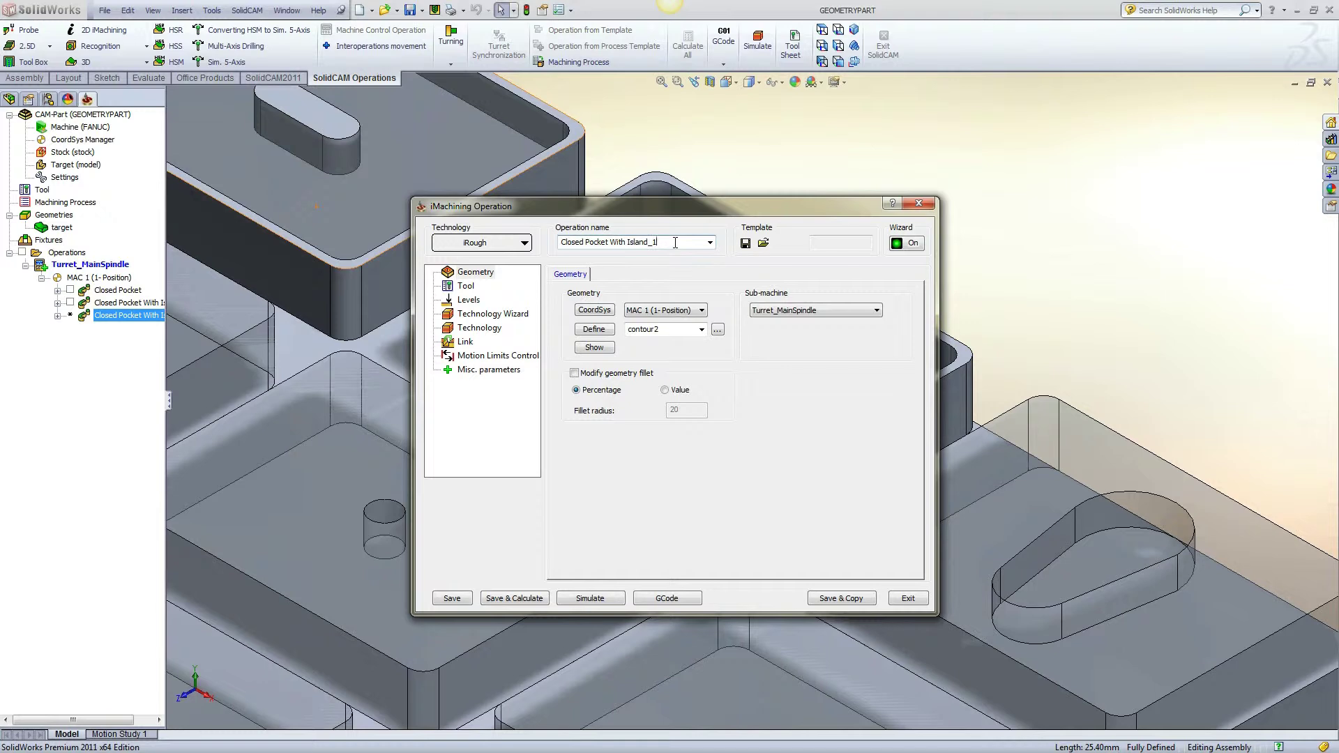
pyautogui.press('BackSpace')
pyautogui.press('BackSpace')
pyautogui.press('BackSpace')
pyautogui.press('BackSpace')
pyautogui.press('BackSpace')
pyautogui.press('BackSpace')
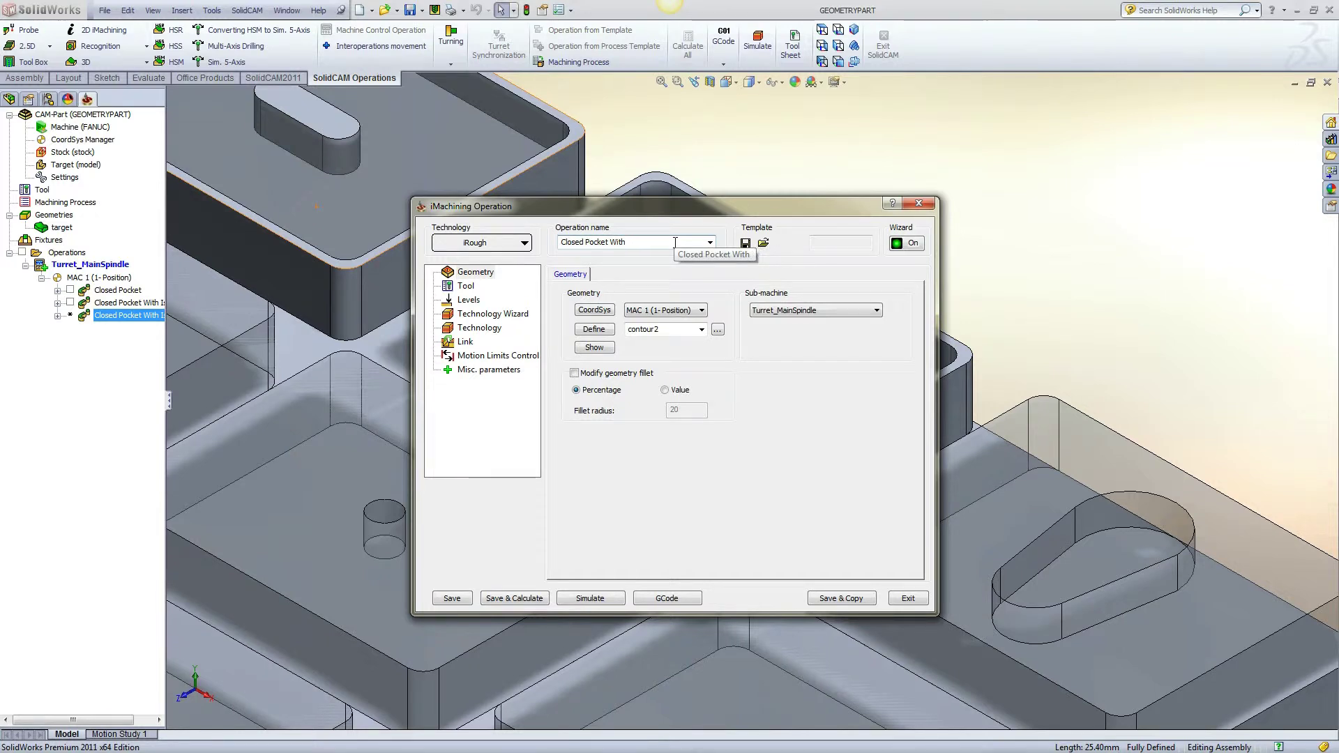
pyautogui.write('Mult')
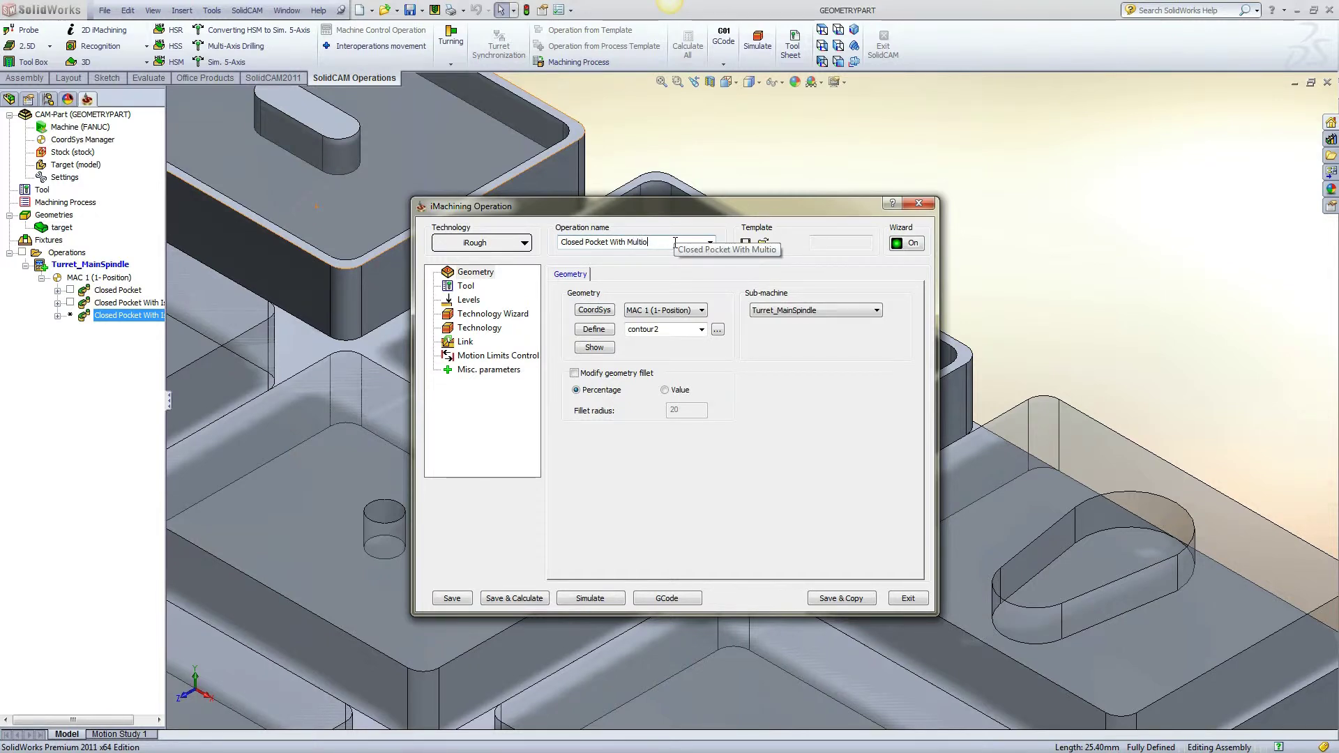
pyautogui.write('i Island')
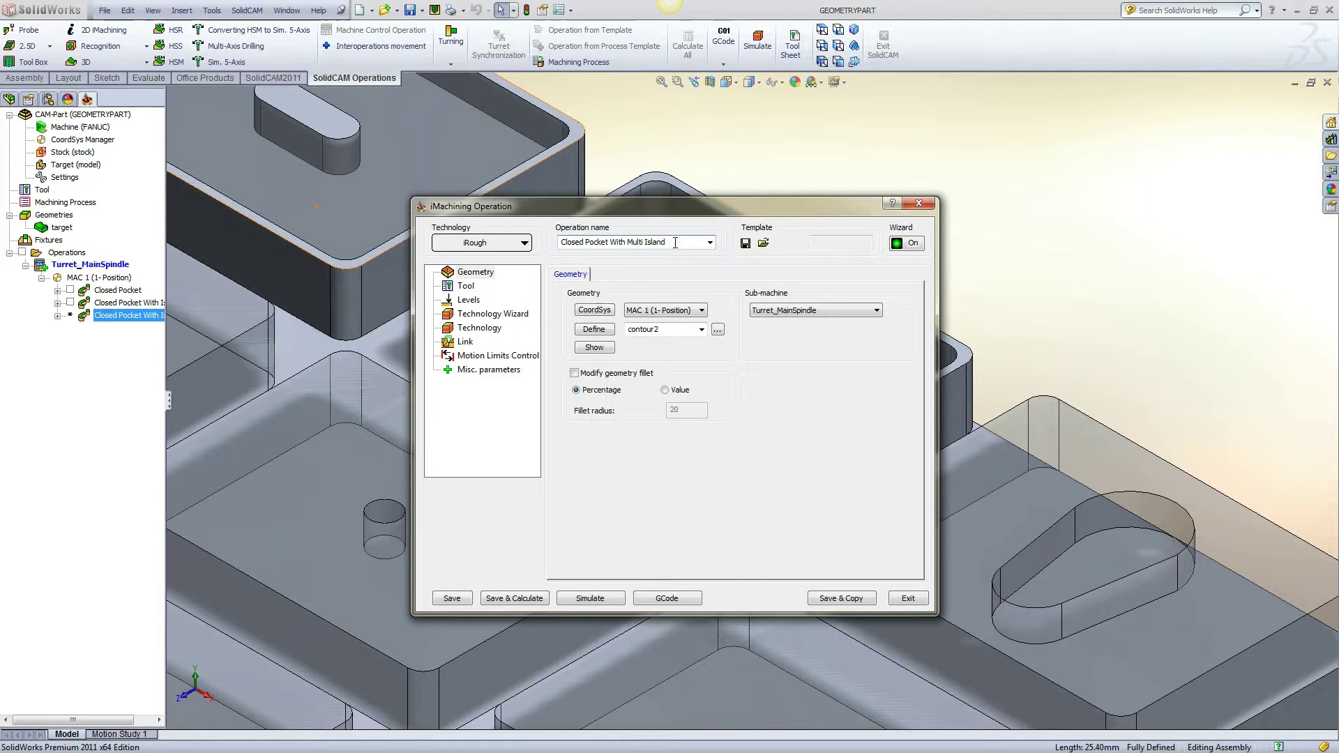
pyautogui.click(532, 600)
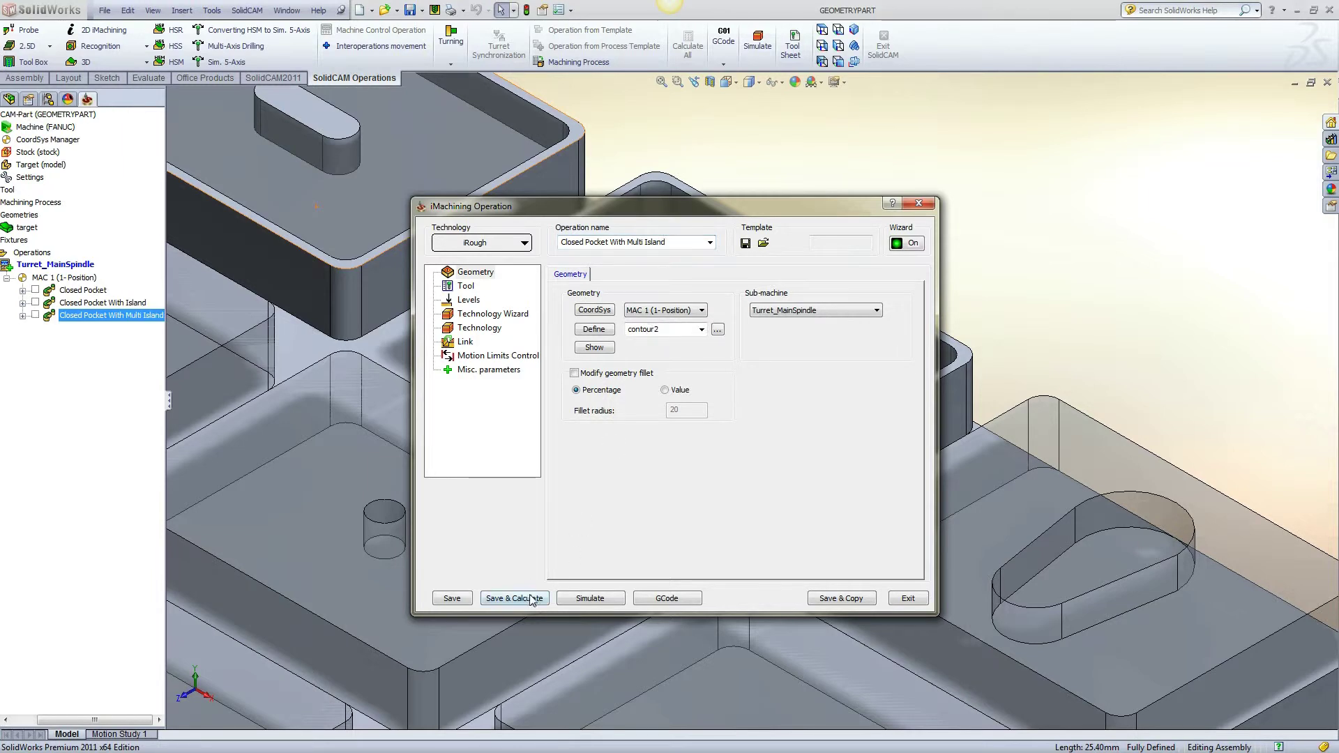
# Step: Simulate the Multi Island toolpath clearing around both islands, then exit
pyautogui.click(590, 598)
pyautogui.click(293, 434)
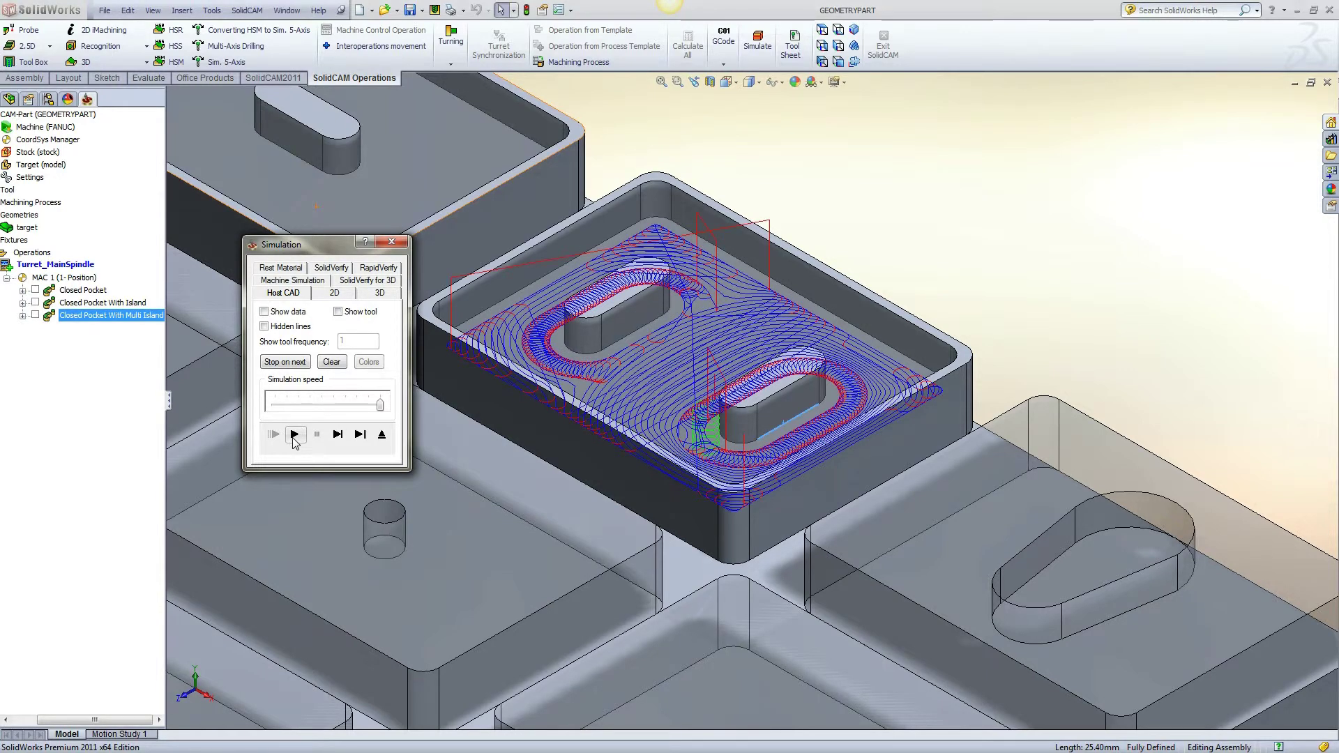
pyautogui.click(381, 435)
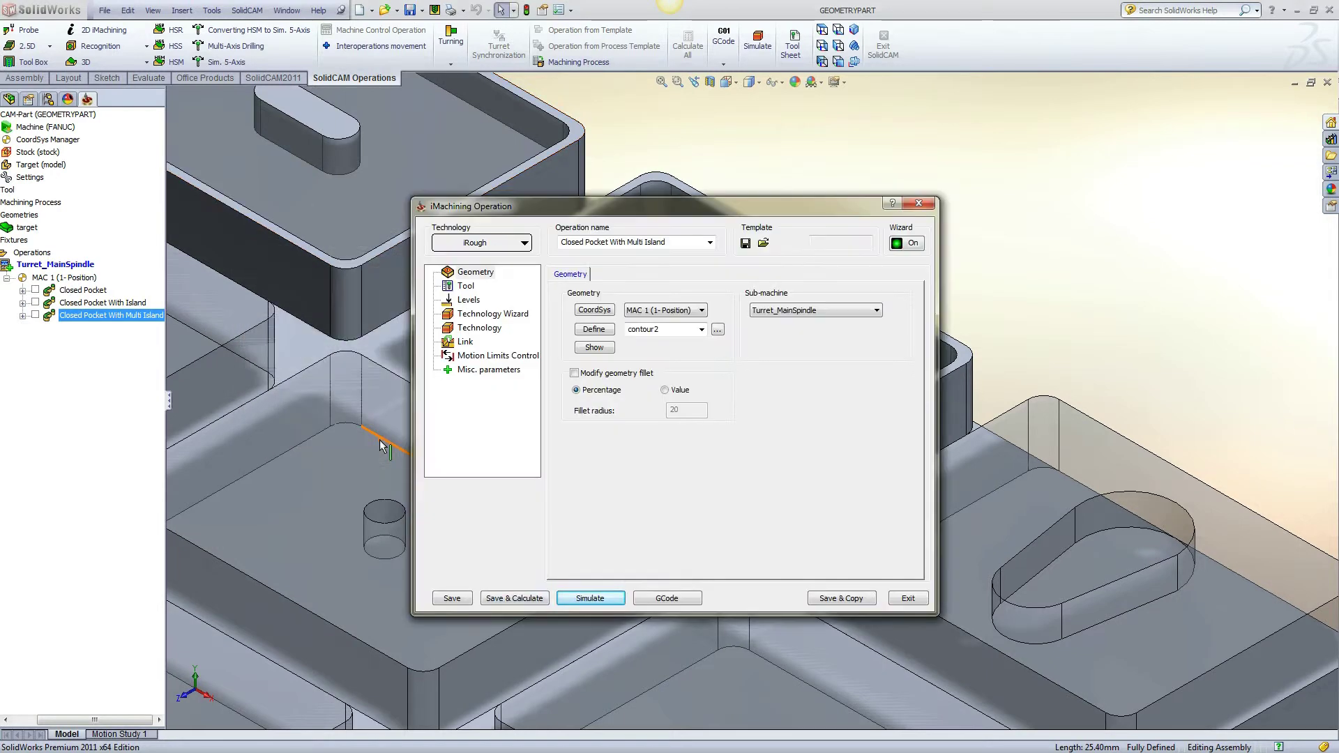
# Step: Copy the operation, clear contour2, and switch to configuration -04 for new geometry
pyautogui.click(825, 598)
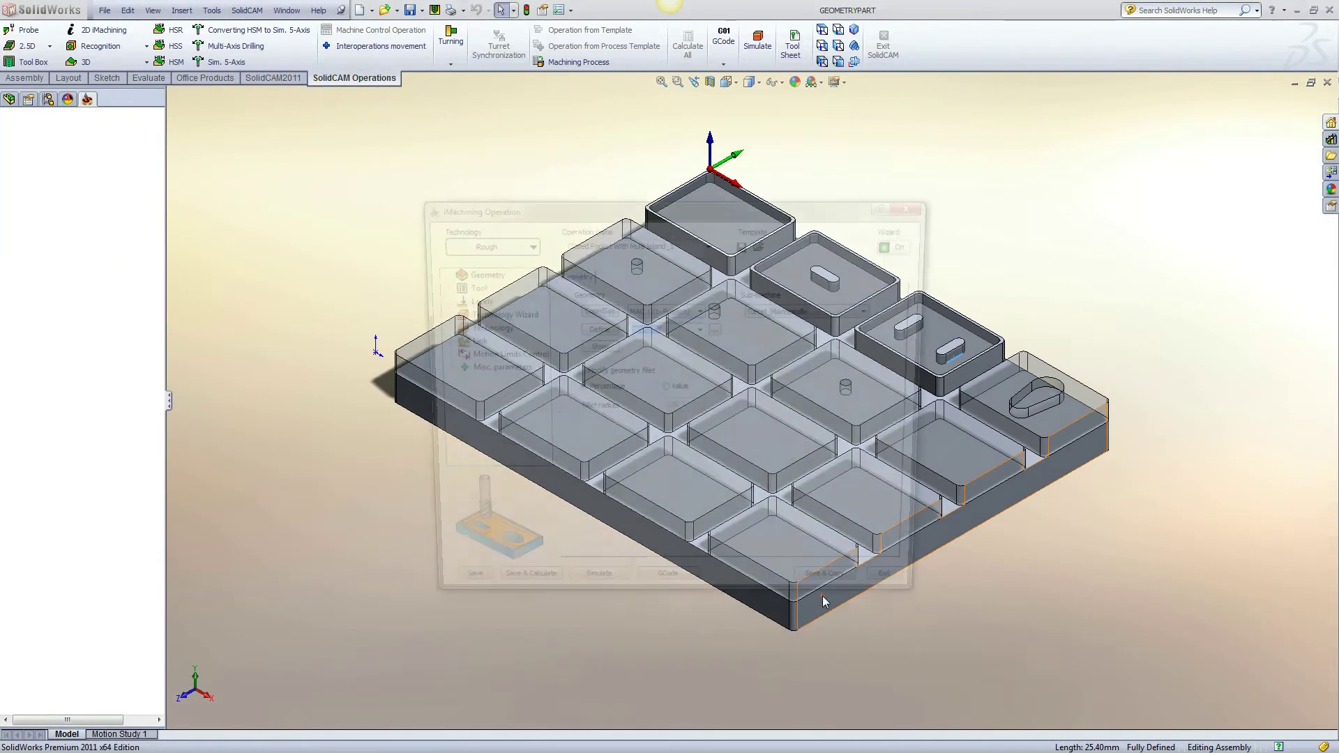
pyautogui.click(674, 330)
pyautogui.doubleClick(673, 331)
pyautogui.press('Delete')
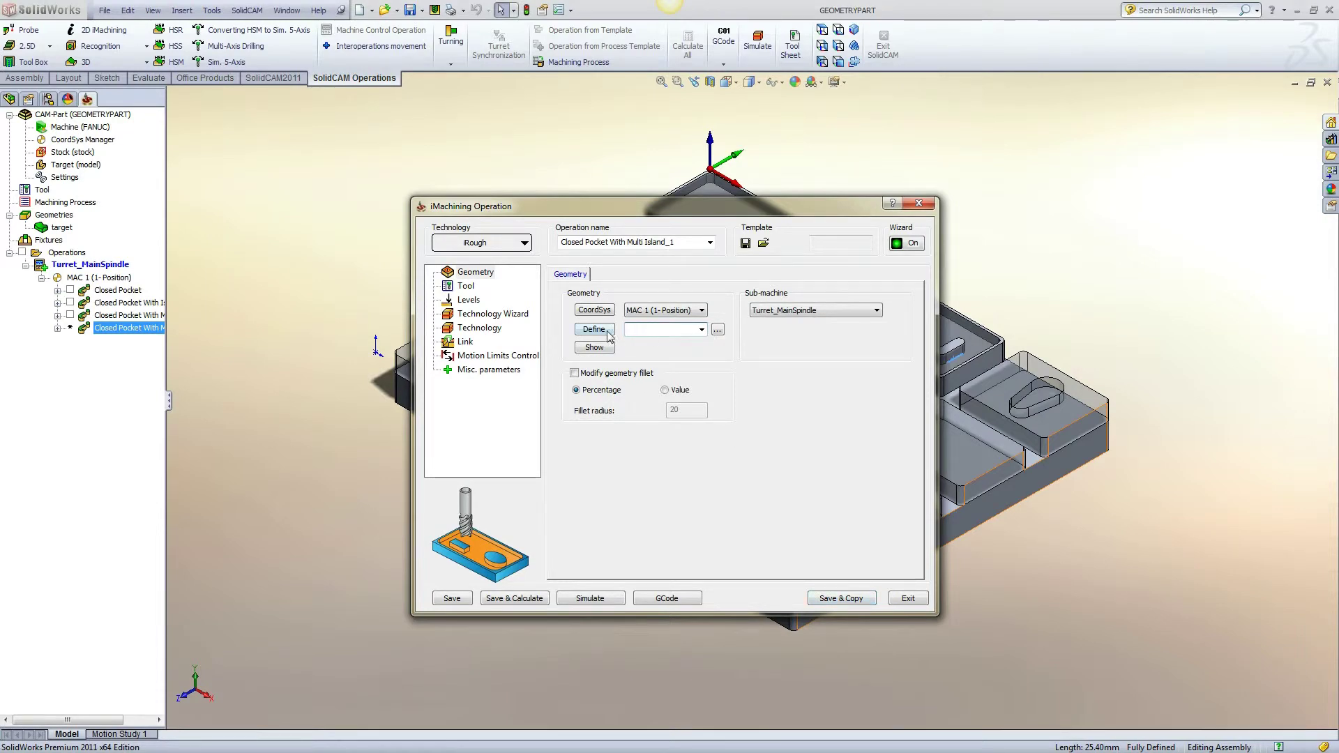
pyautogui.click(594, 329)
pyautogui.click(141, 213)
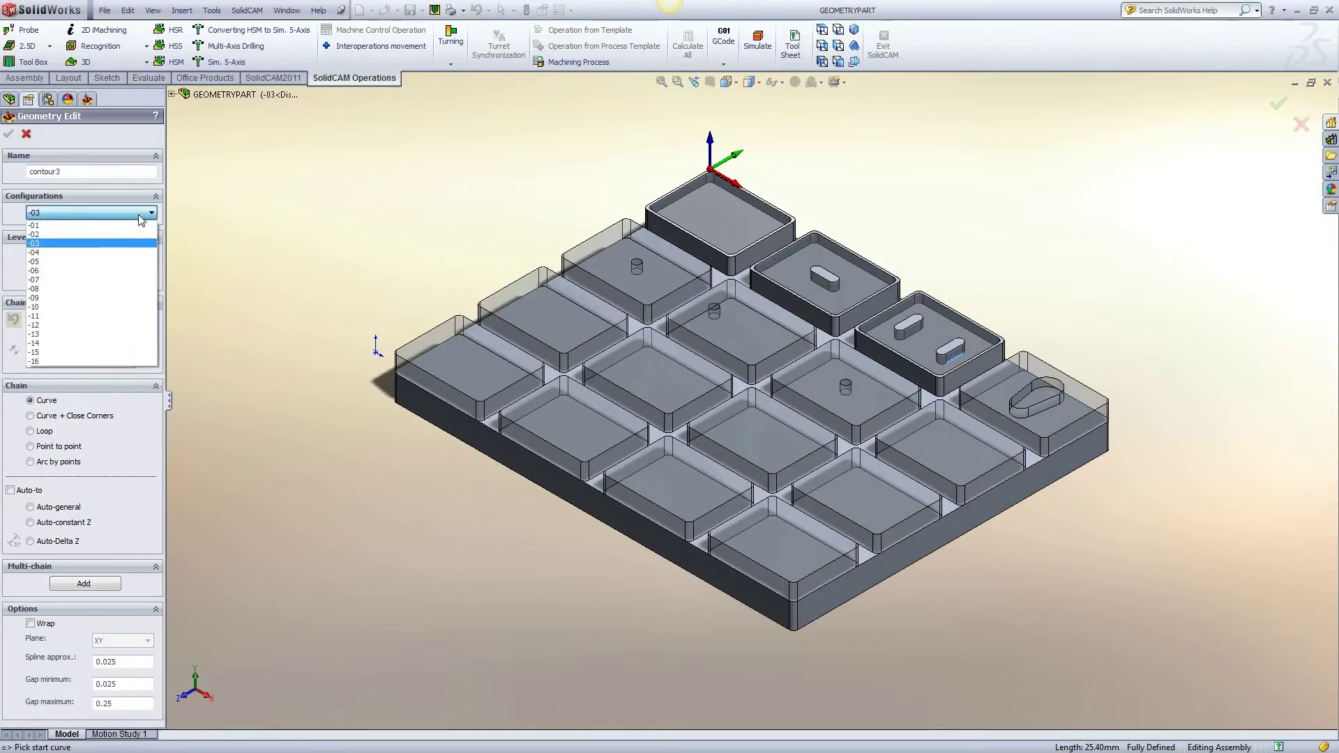
pyautogui.click(132, 252)
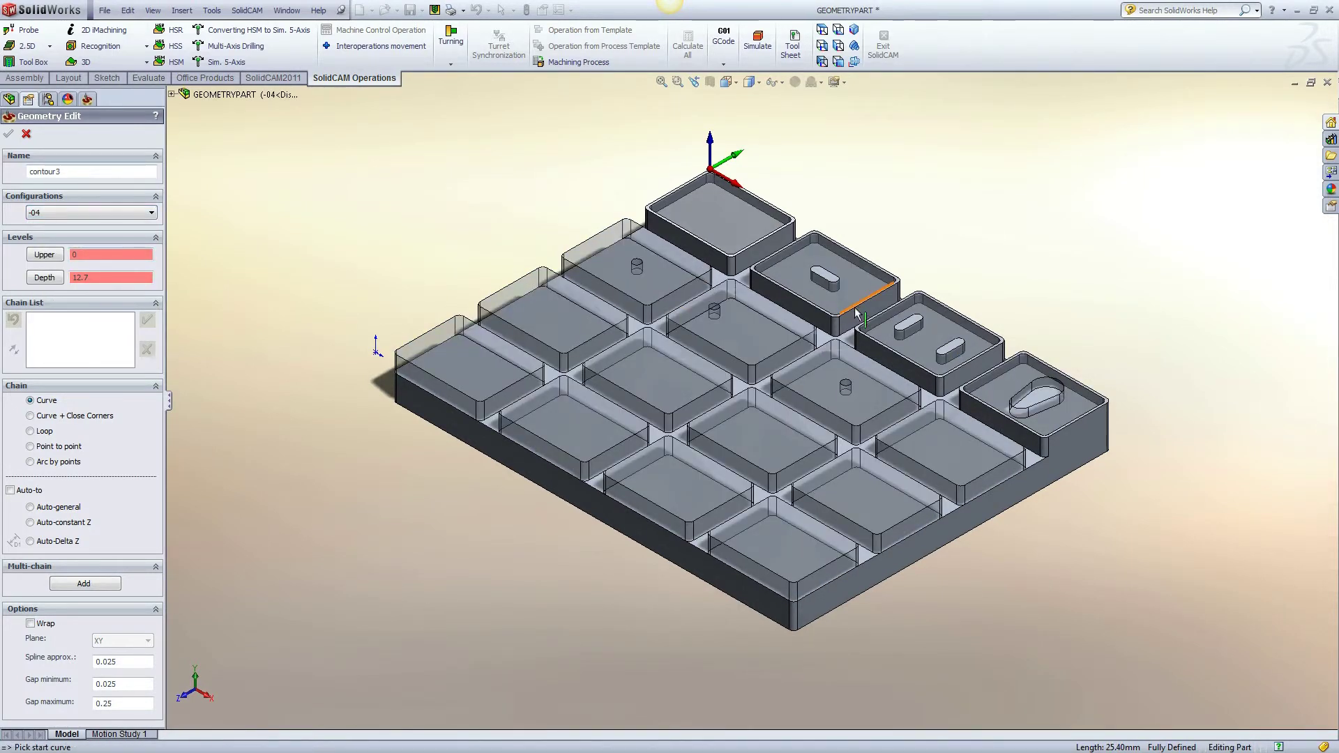
# Step: Chain the -04 pocket edge and the teardrop island, marking the island chain as open
pyautogui.scroll(-5, 641, 213)
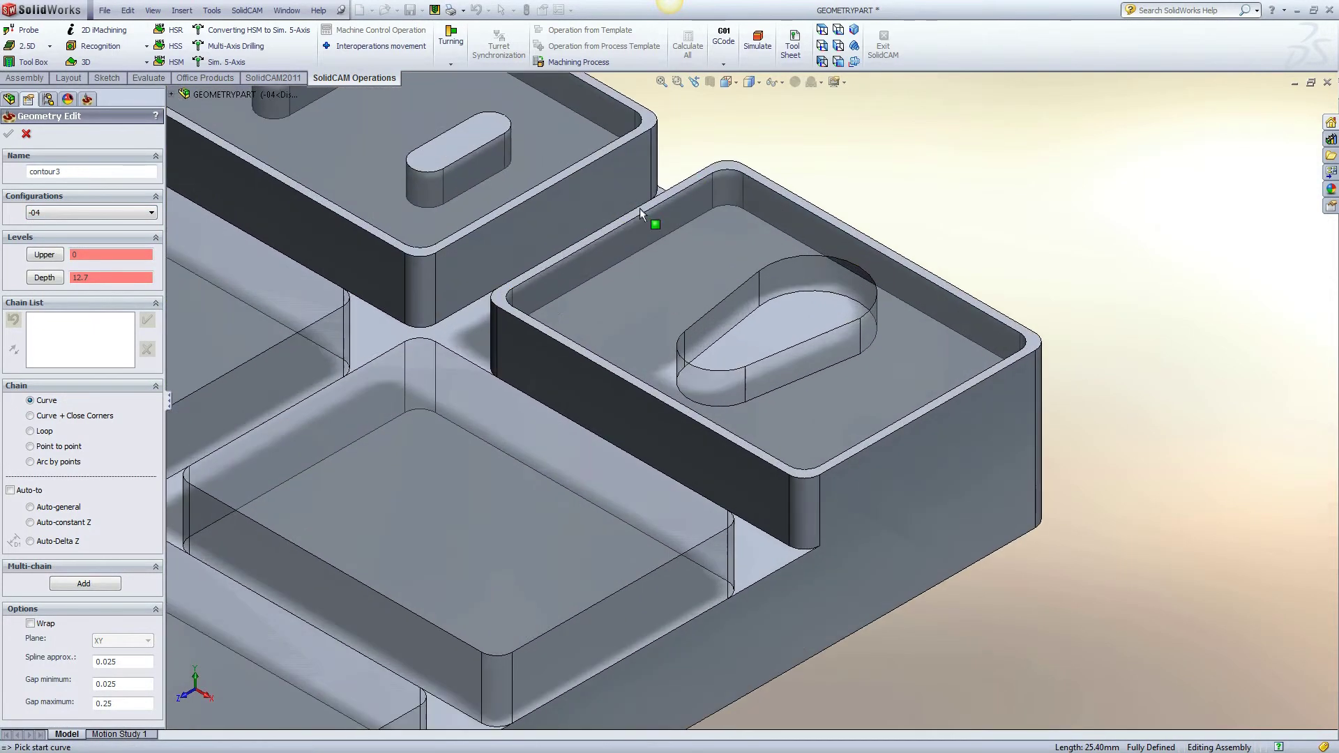
pyautogui.keyDown('ctrl'); pyautogui.moveTo(642, 213); pyautogui.dragTo(618, 269, button='middle'); pyautogui.keyUp('ctrl')
pyautogui.click(571, 340)
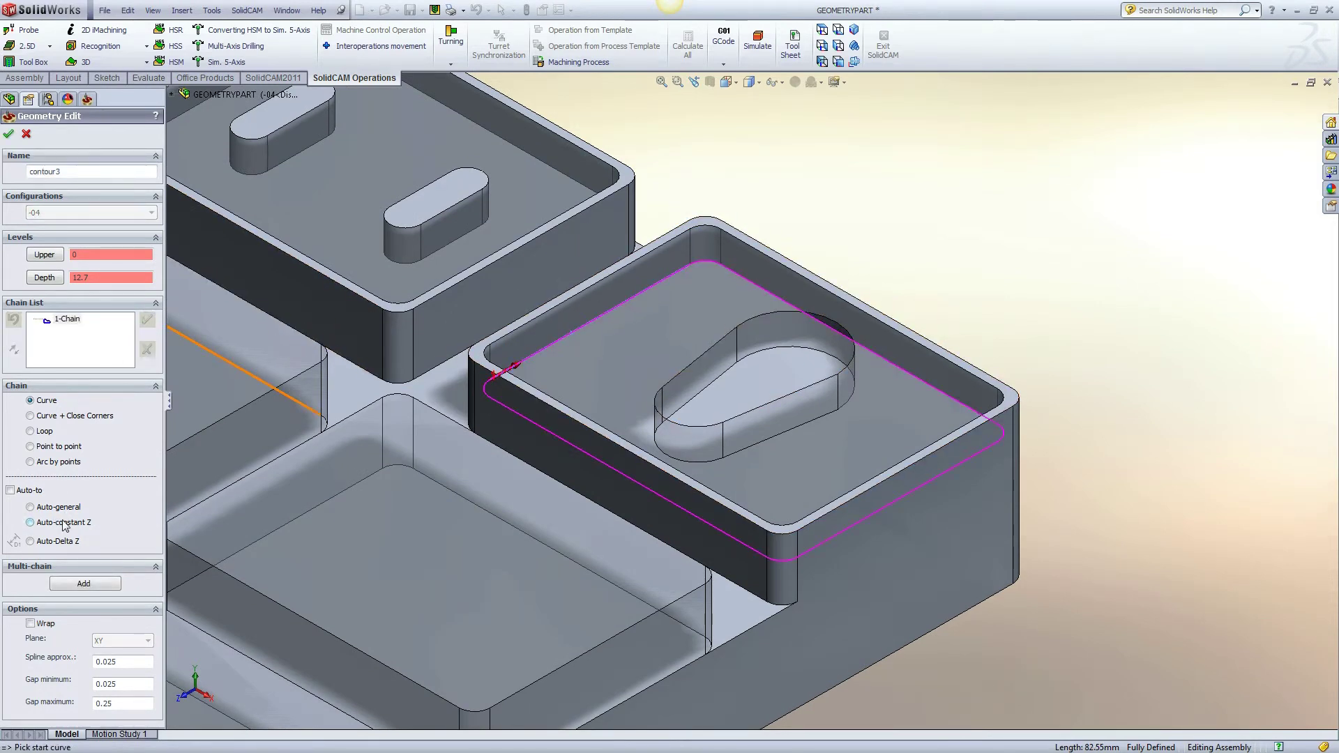
pyautogui.click(696, 398)
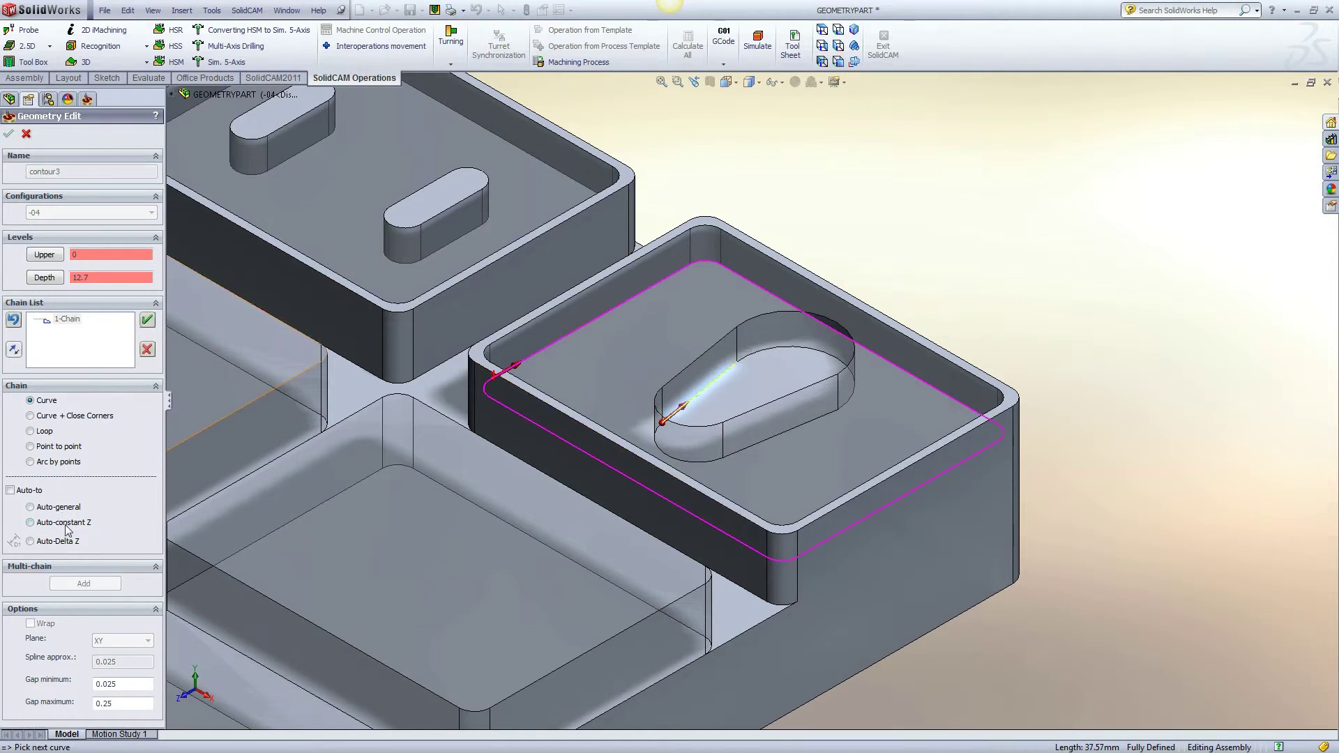
pyautogui.rightClick(68, 333)
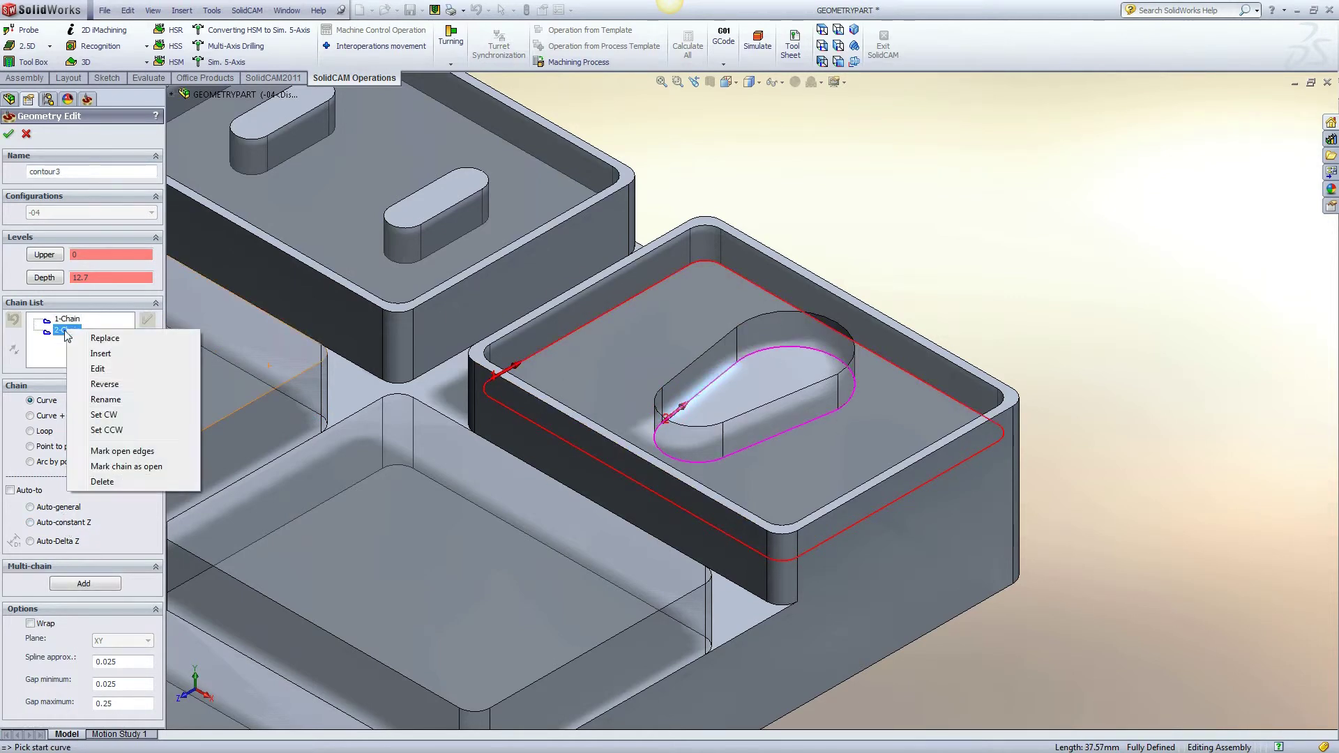
pyautogui.click(135, 466)
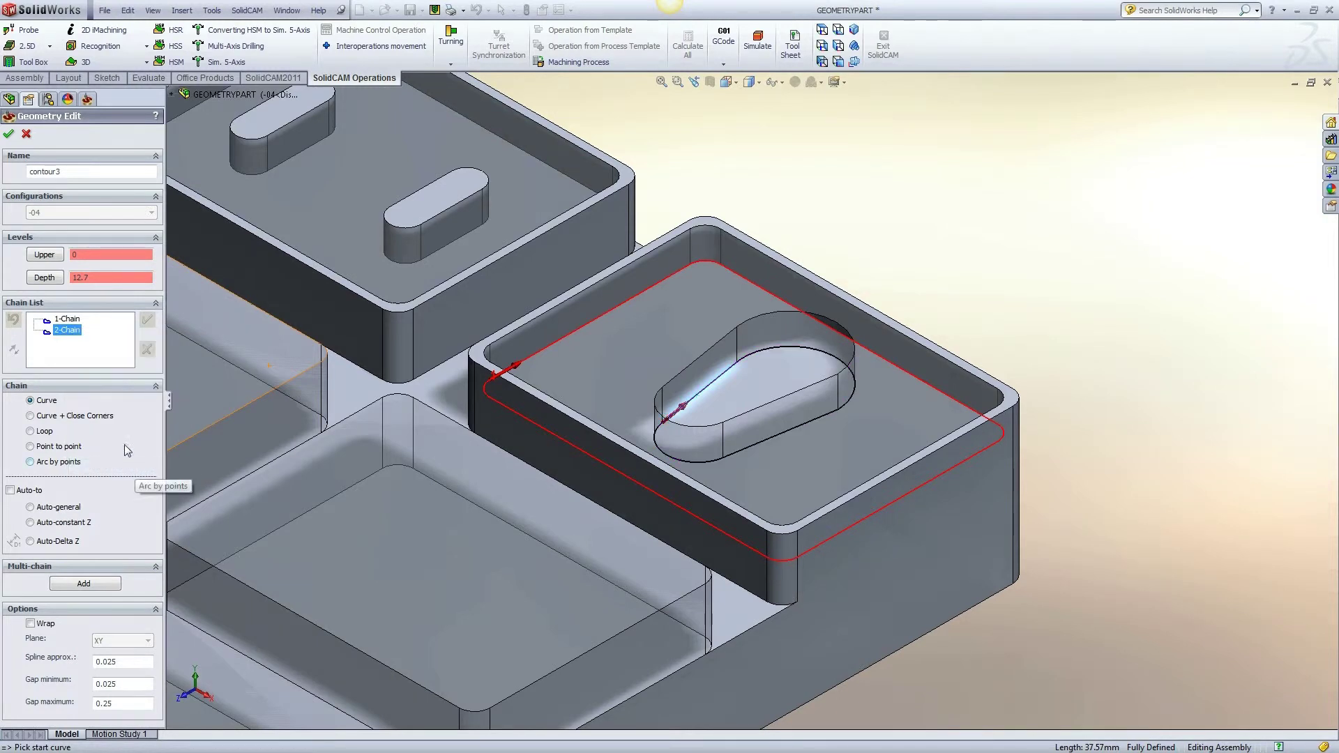
# Step: Confirm contour3, rename the operation 'Closed Pocket With Entry', and save and calculate it
pyautogui.click(11, 135)
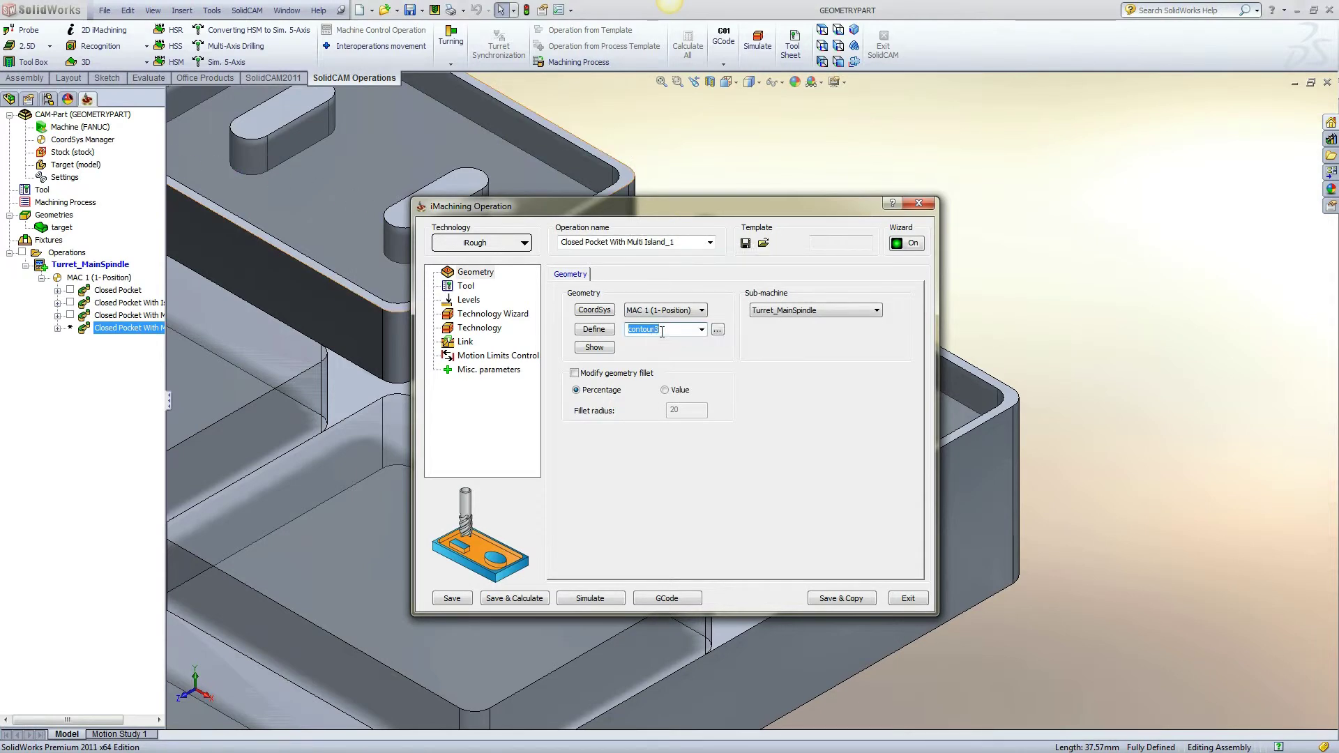
pyautogui.click(676, 242)
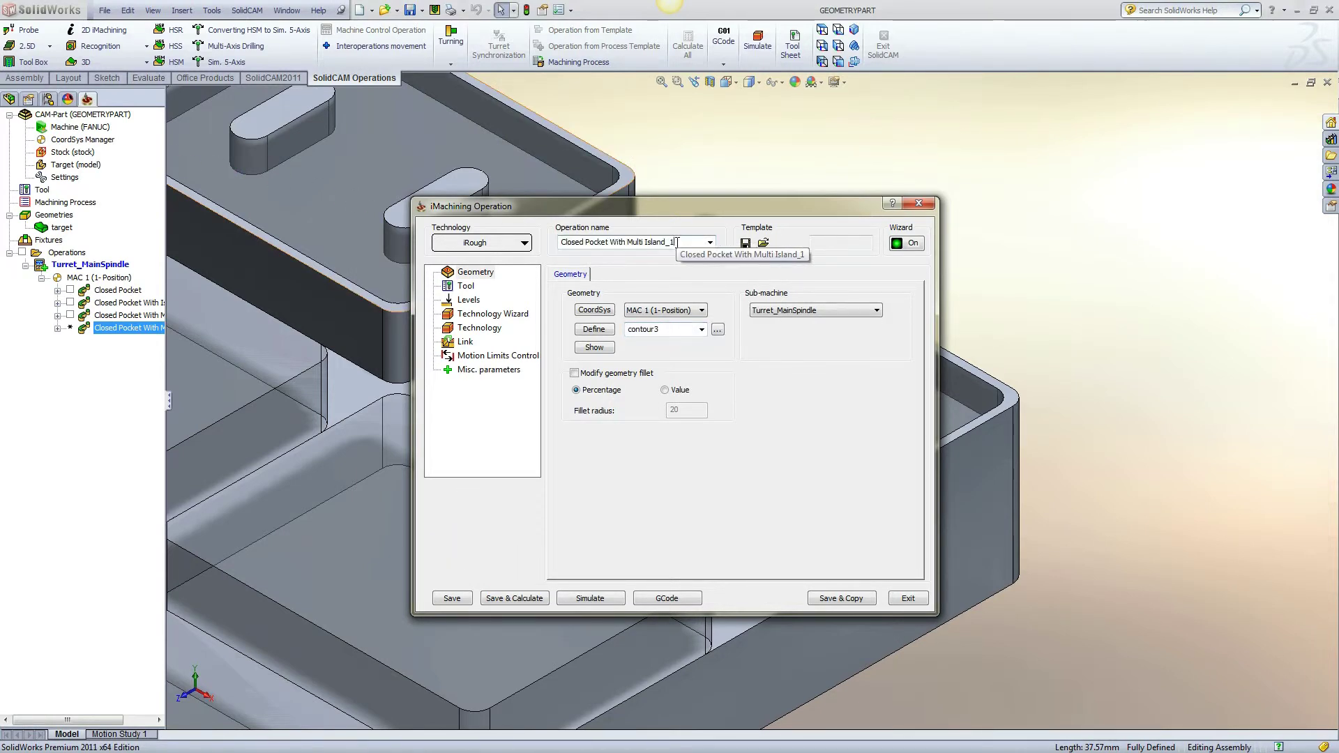
pyautogui.press('BackSpace')
pyautogui.press('BackSpace')
pyautogui.press('BackSpace')
pyautogui.press('BackSpace')
pyautogui.press('BackSpace')
pyautogui.press('BackSpace')
pyautogui.press('BackSpace')
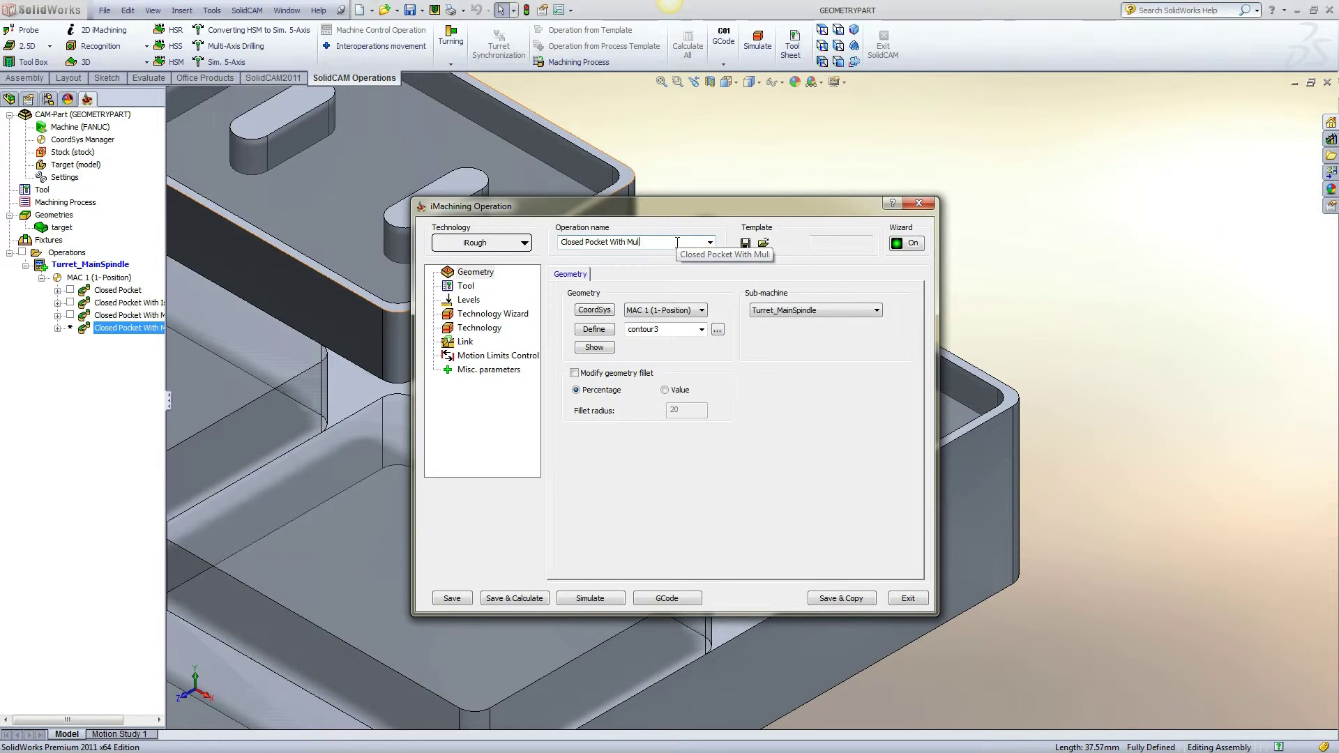
pyautogui.press('BackSpace')
pyautogui.press('BackSpace')
pyautogui.press('BackSpace')
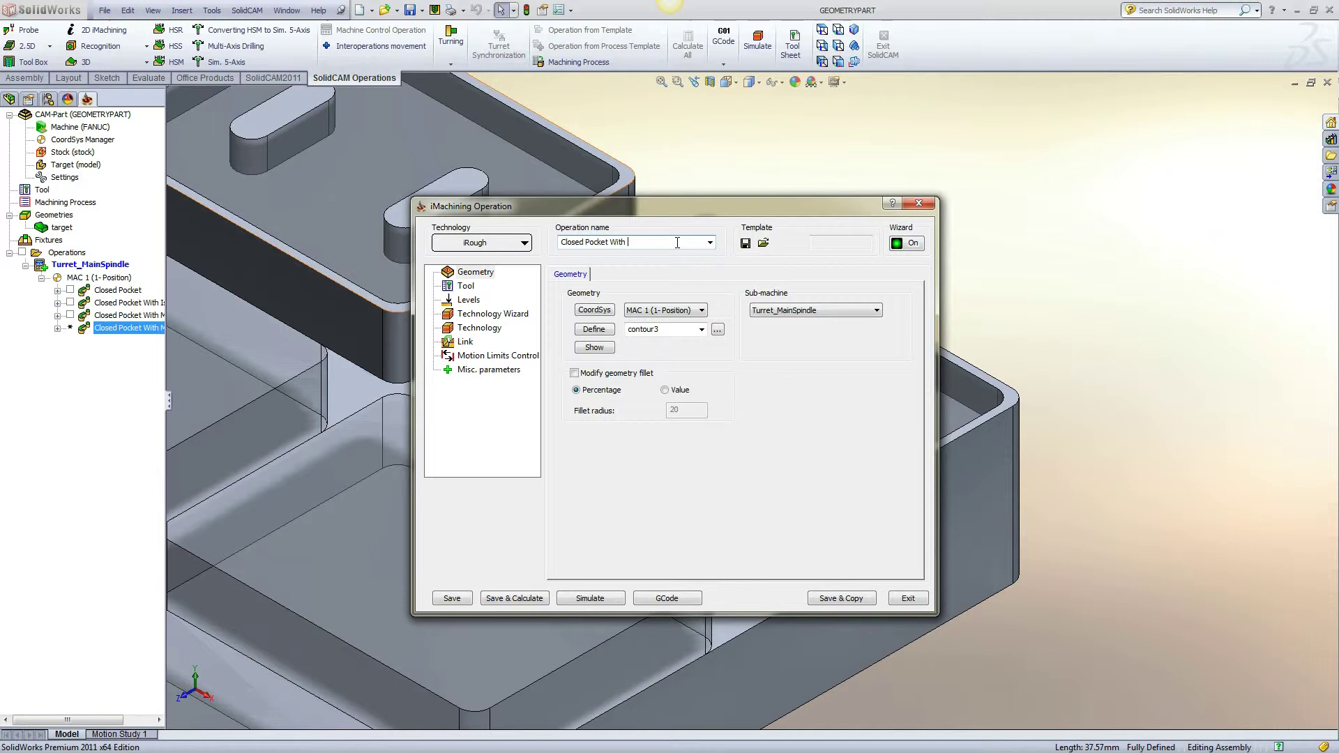
pyautogui.write('Entry')
pyautogui.click(532, 598)
# Step: Simulate the Closed Pocket With Entry toolpath around the teardrop island, then exit
pyautogui.click(561, 600)
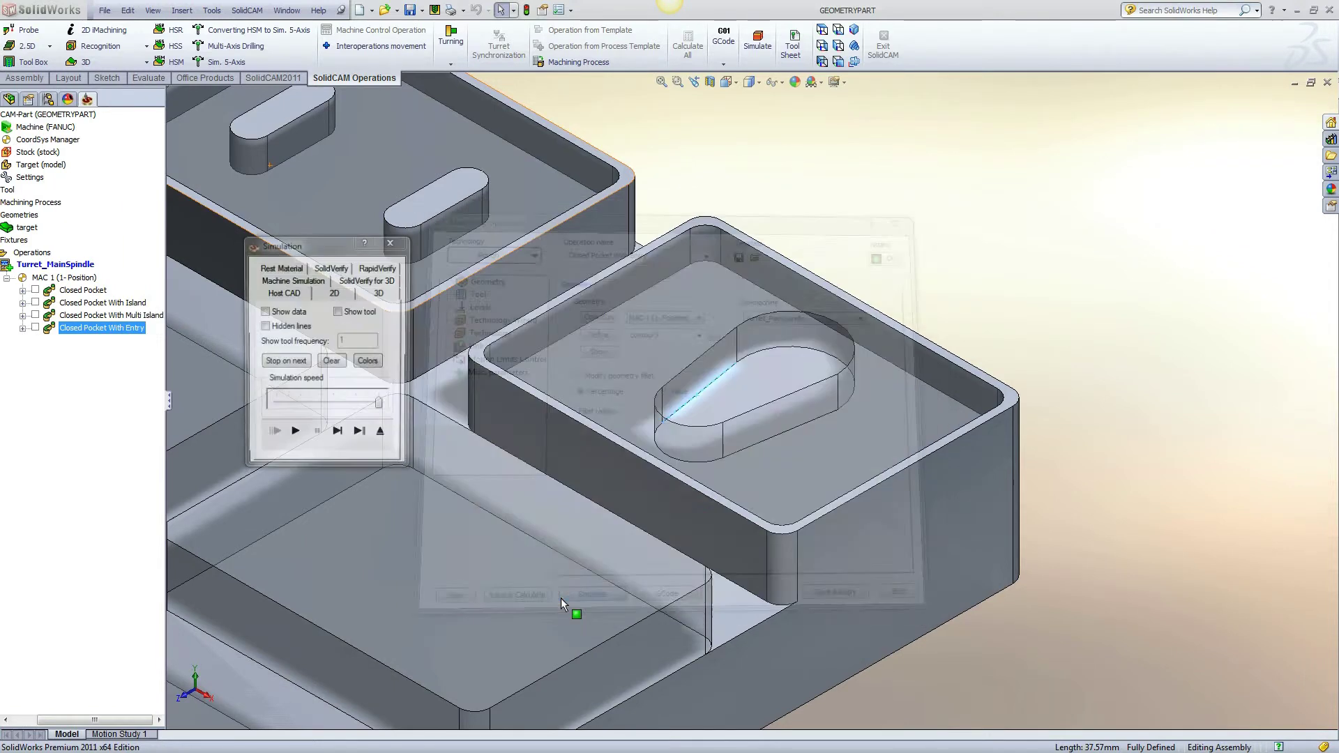
pyautogui.click(295, 434)
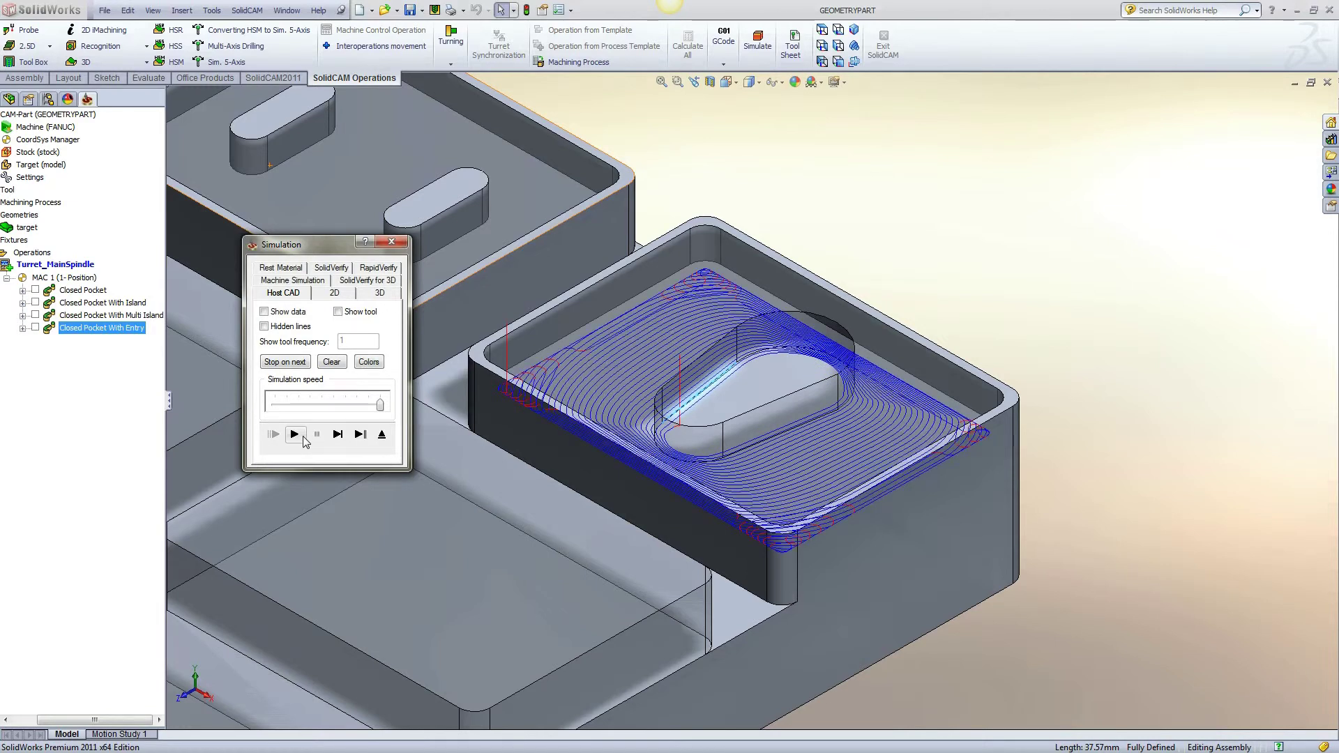
pyautogui.click(381, 435)
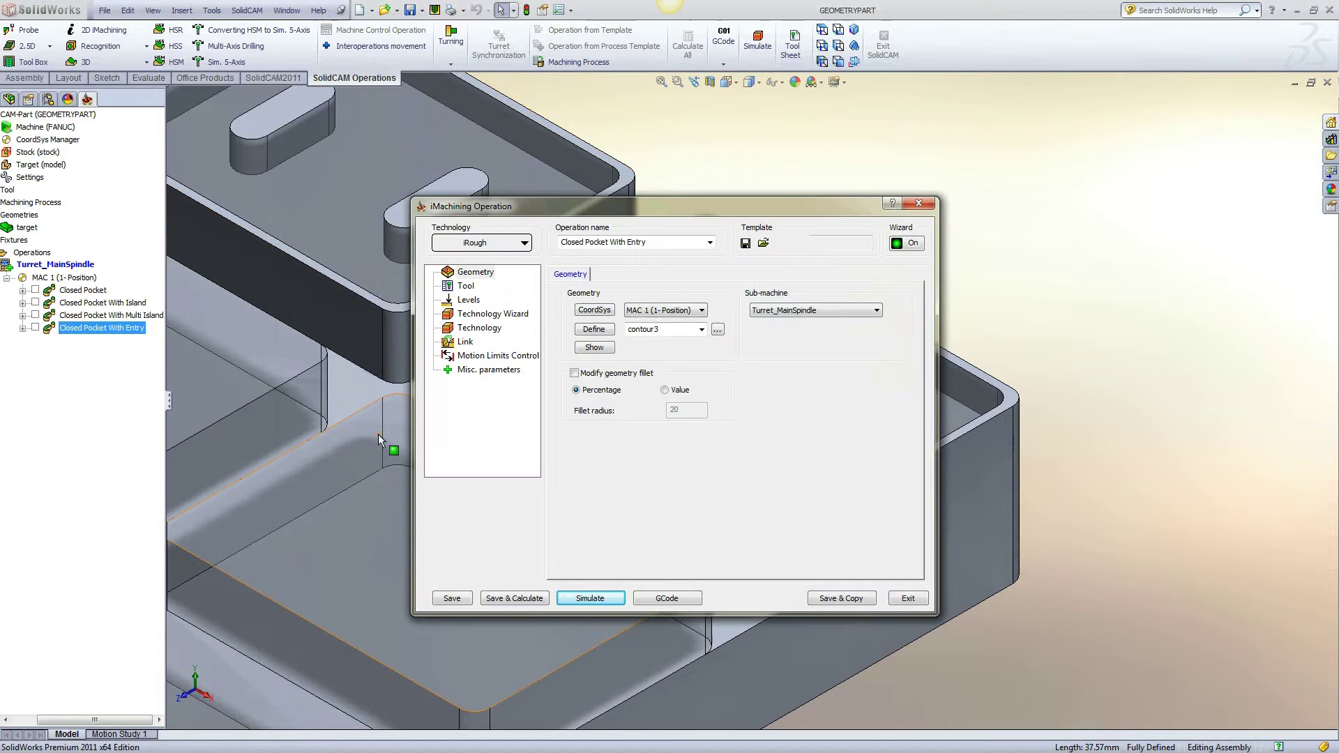
# Step: Copy the operation and start new geometry on part configuration -05
pyautogui.click(837, 600)
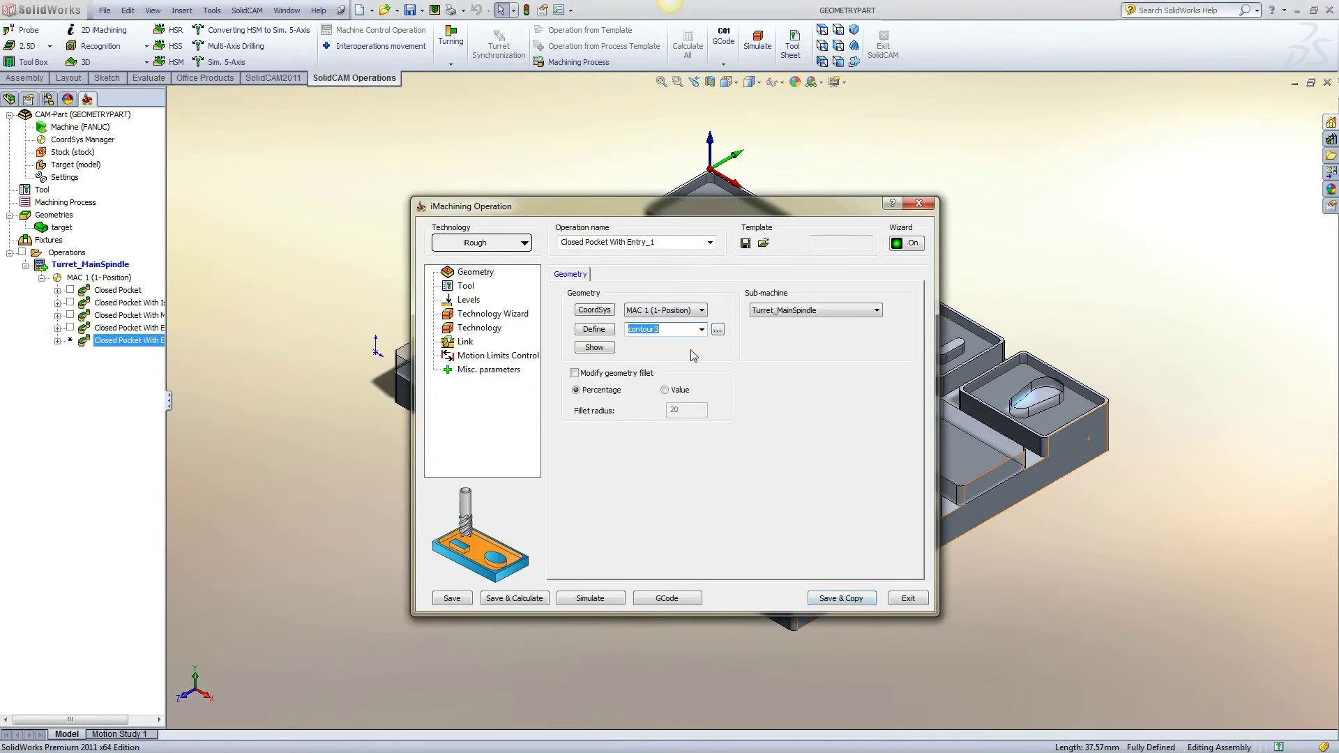
pyautogui.click(594, 328)
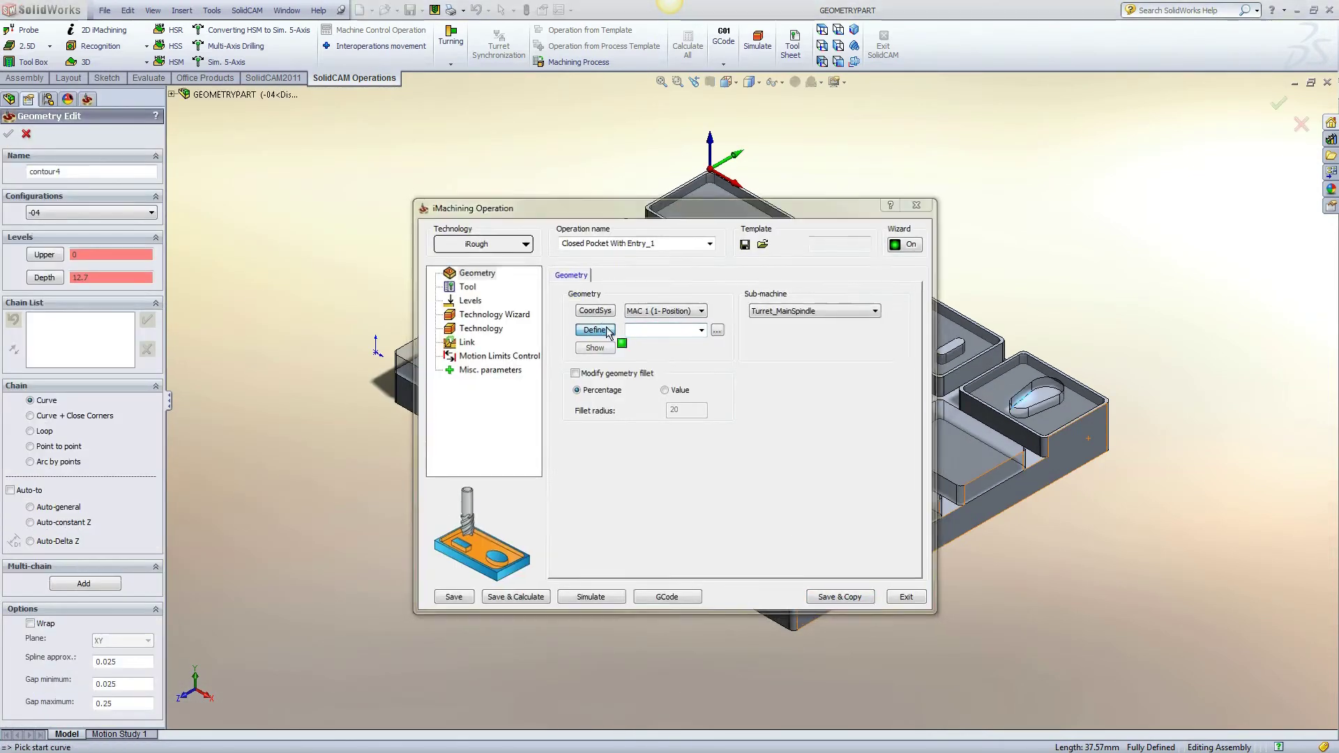
pyautogui.click(124, 213)
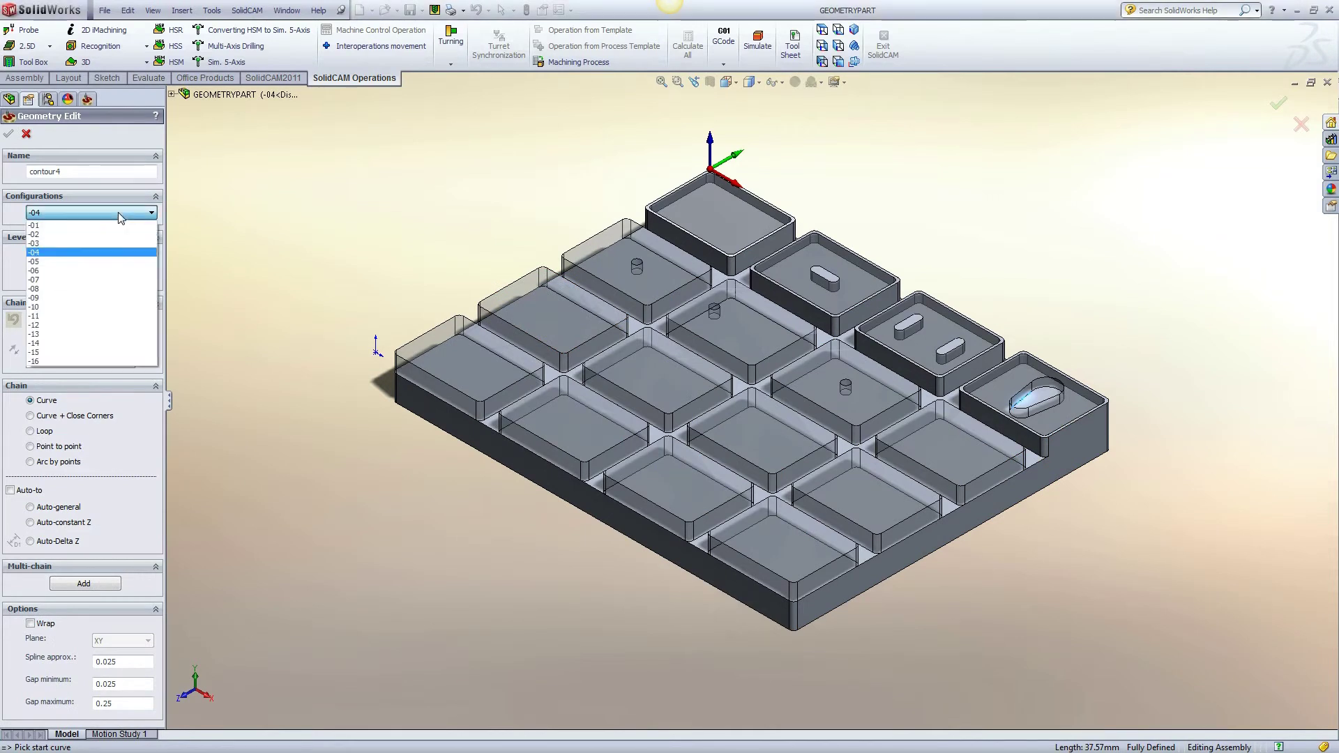
pyautogui.click(117, 259)
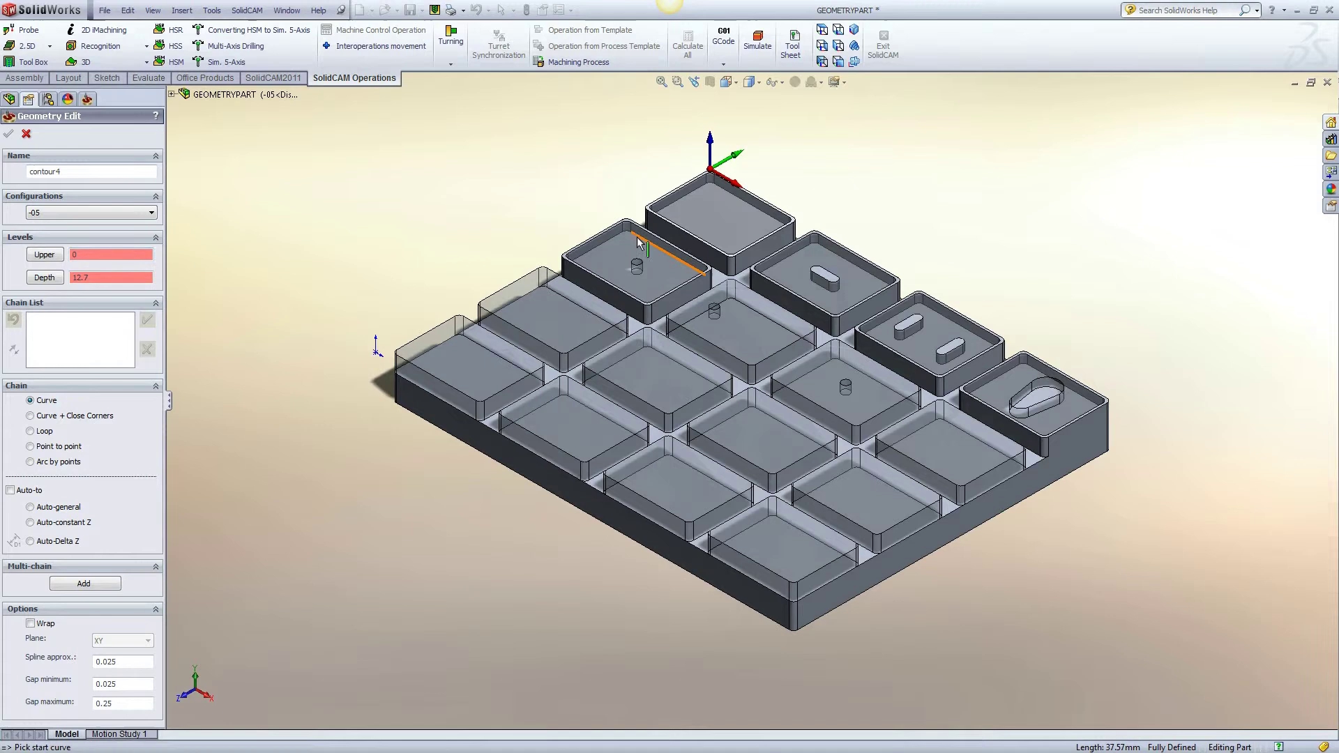
pyautogui.scroll(-10, 697, 247)
pyautogui.scroll(3, 559, 258)
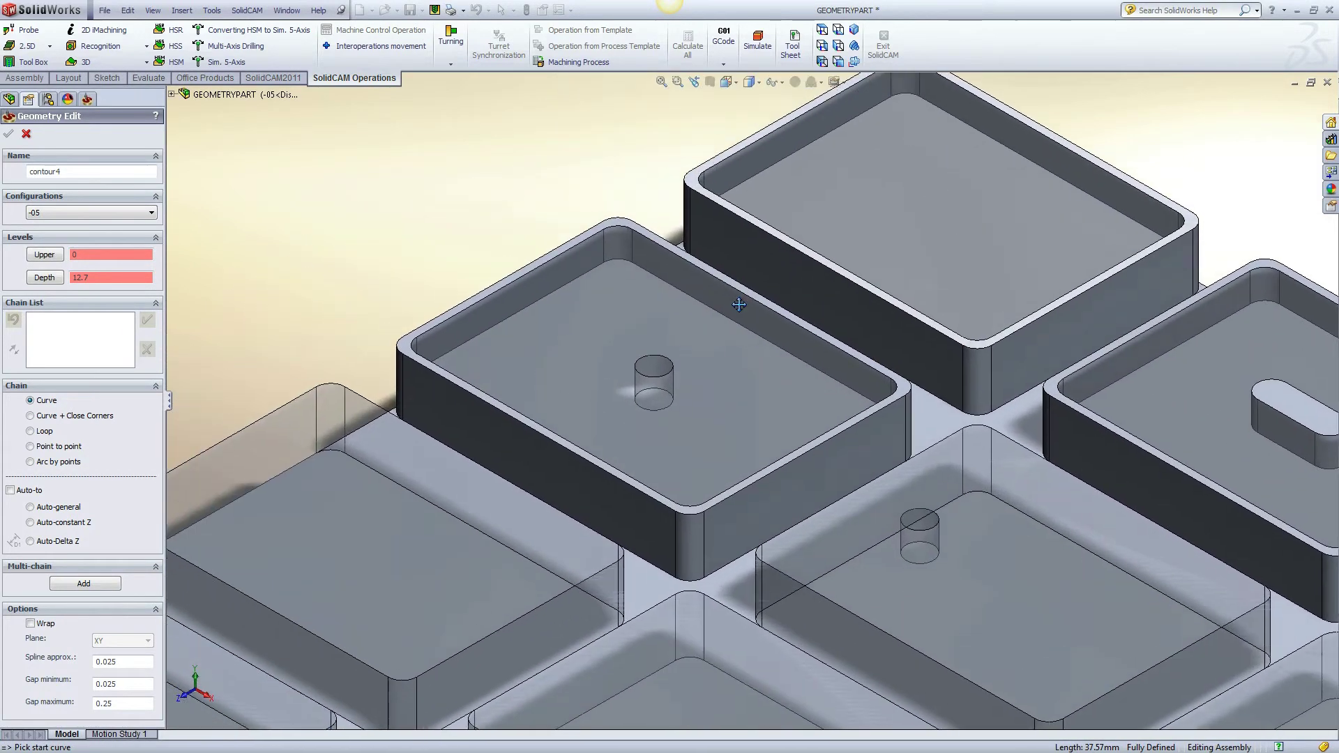
pyautogui.scroll(-4, 709, 337)
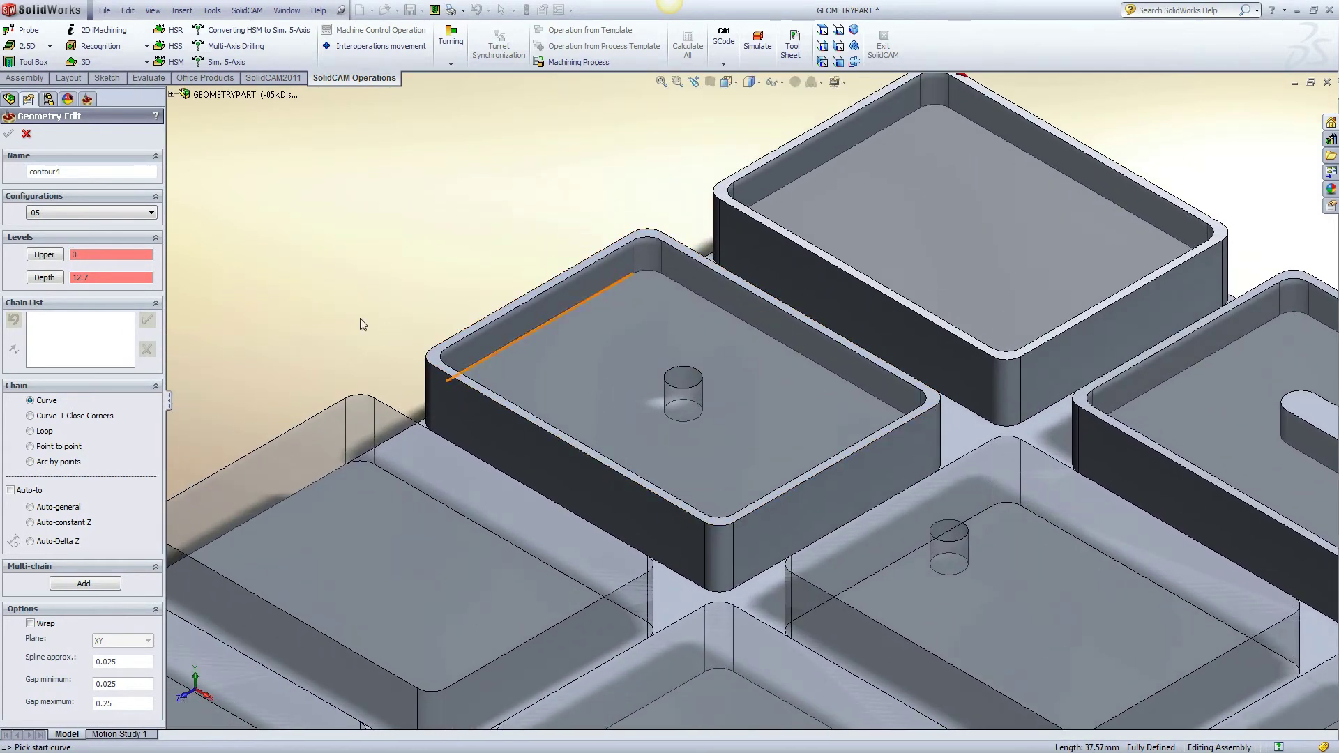
# Step: Chain the -05 pocket's inner top edge and the cylinder's top edge, marking the cylinder chain open
pyautogui.click(770, 336)
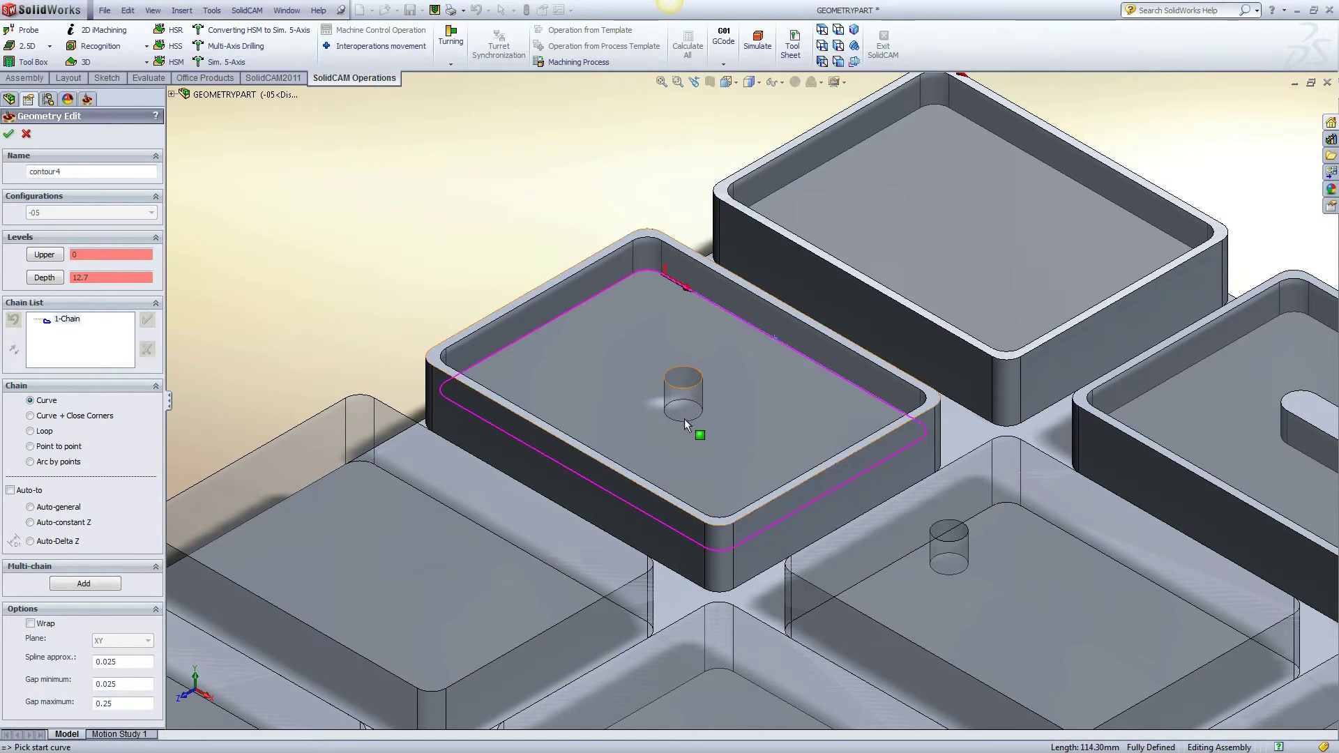
pyautogui.click(674, 386)
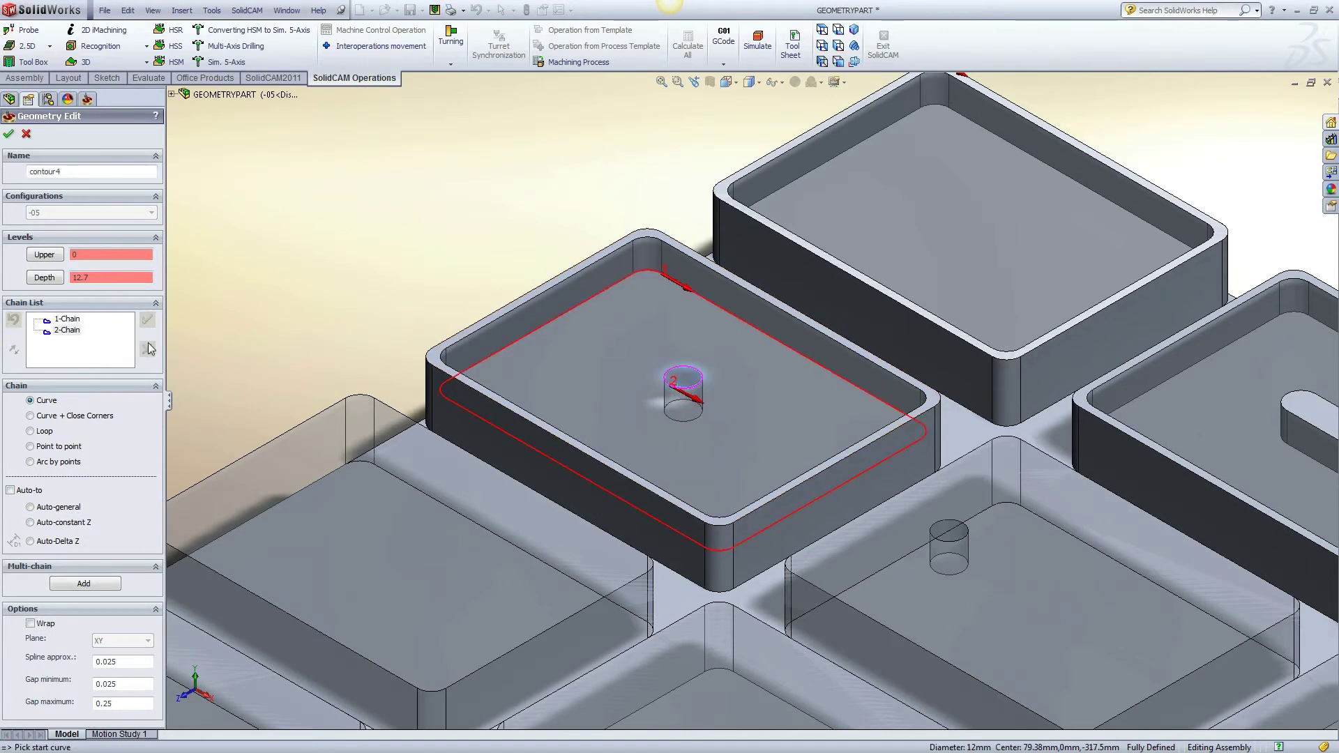
pyautogui.rightClick(59, 329)
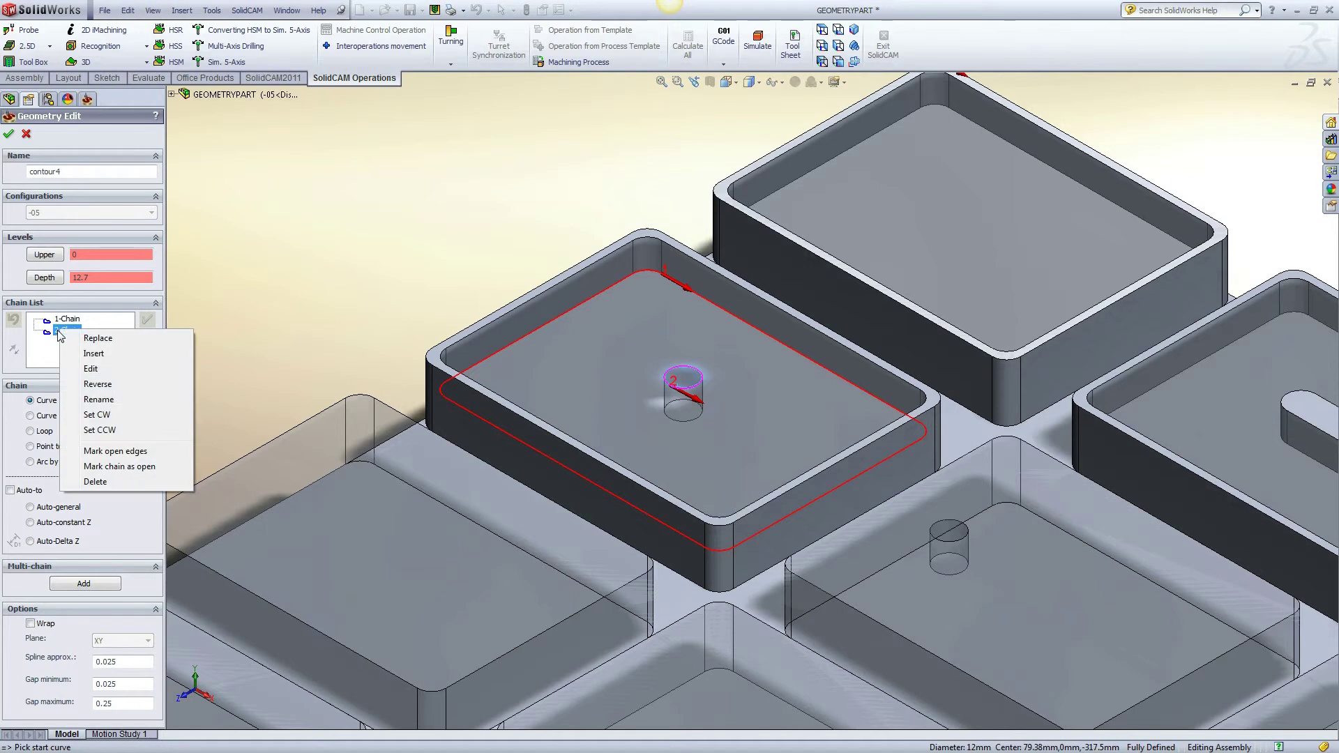
pyautogui.click(140, 465)
# Step: Name the operation 'Closed Pocket With Entry Hole', simulate its spiral toolpath, and save a copy
pyautogui.click(8, 133)
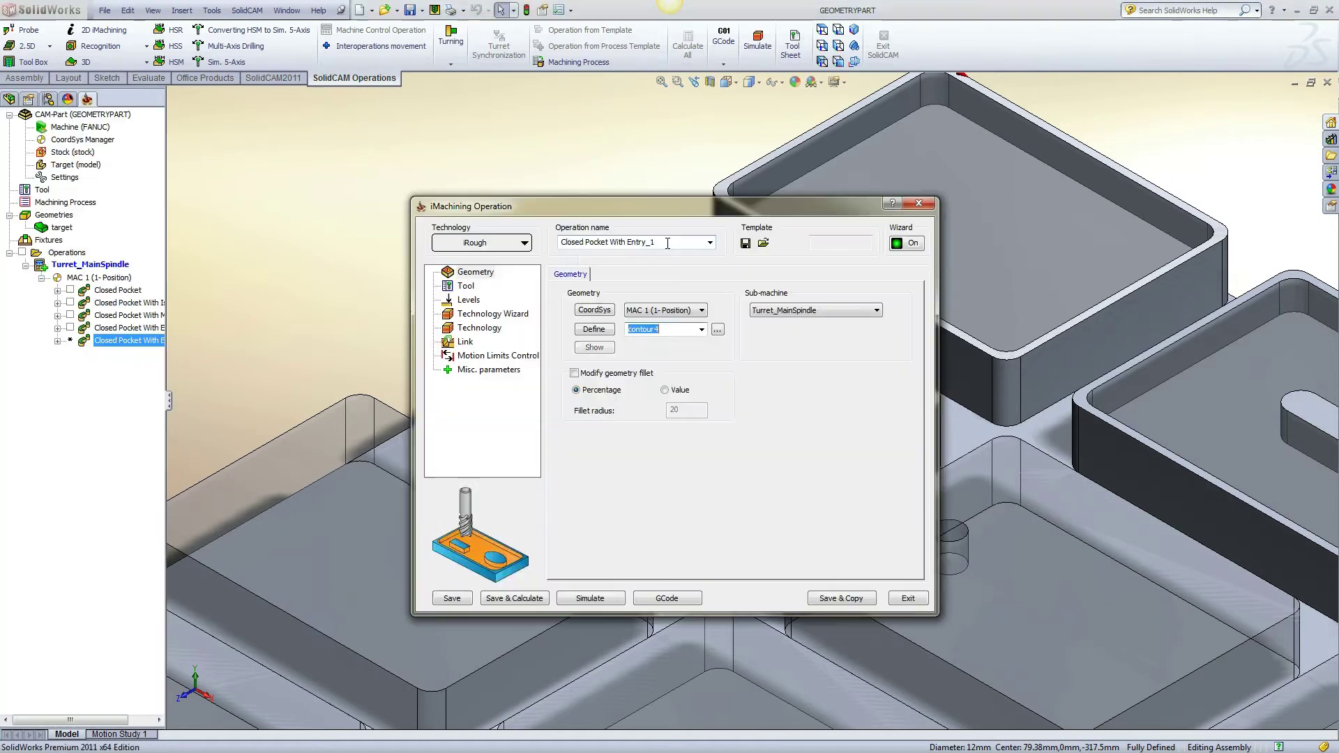
pyautogui.click(668, 243)
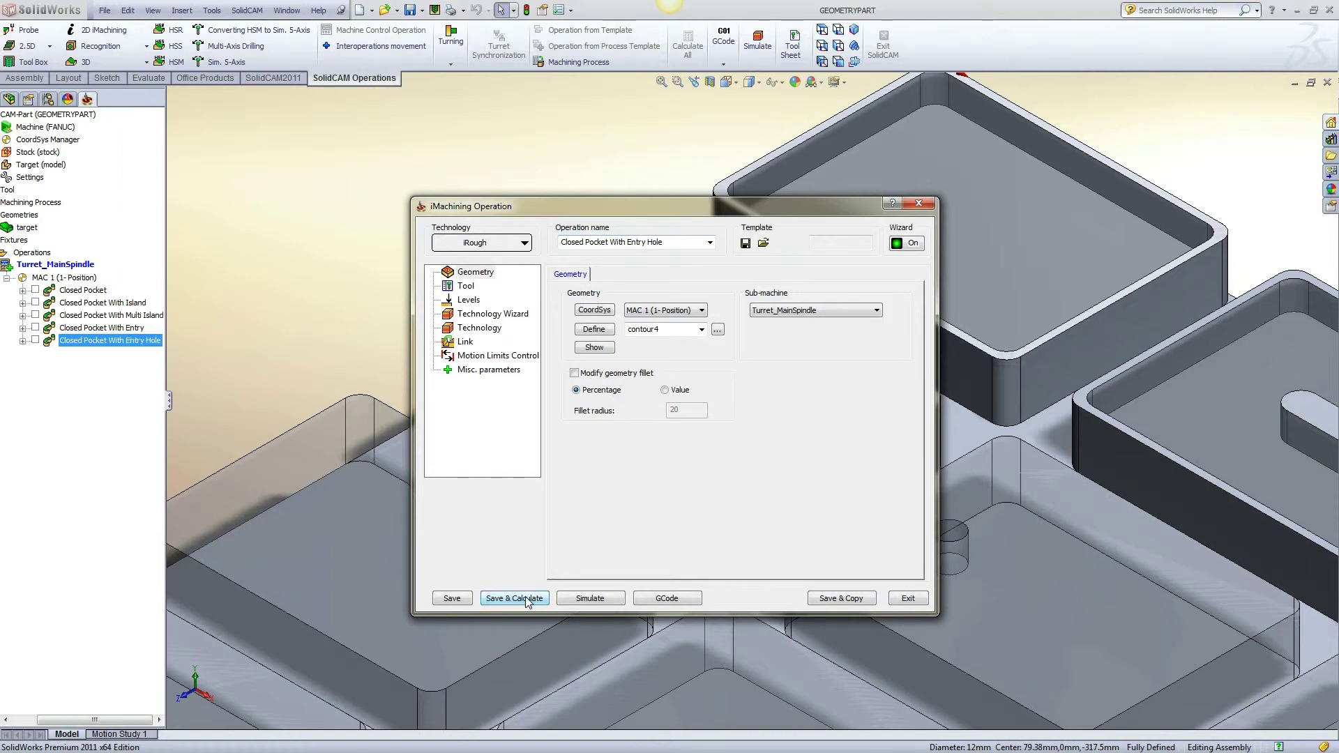
pyautogui.click(562, 600)
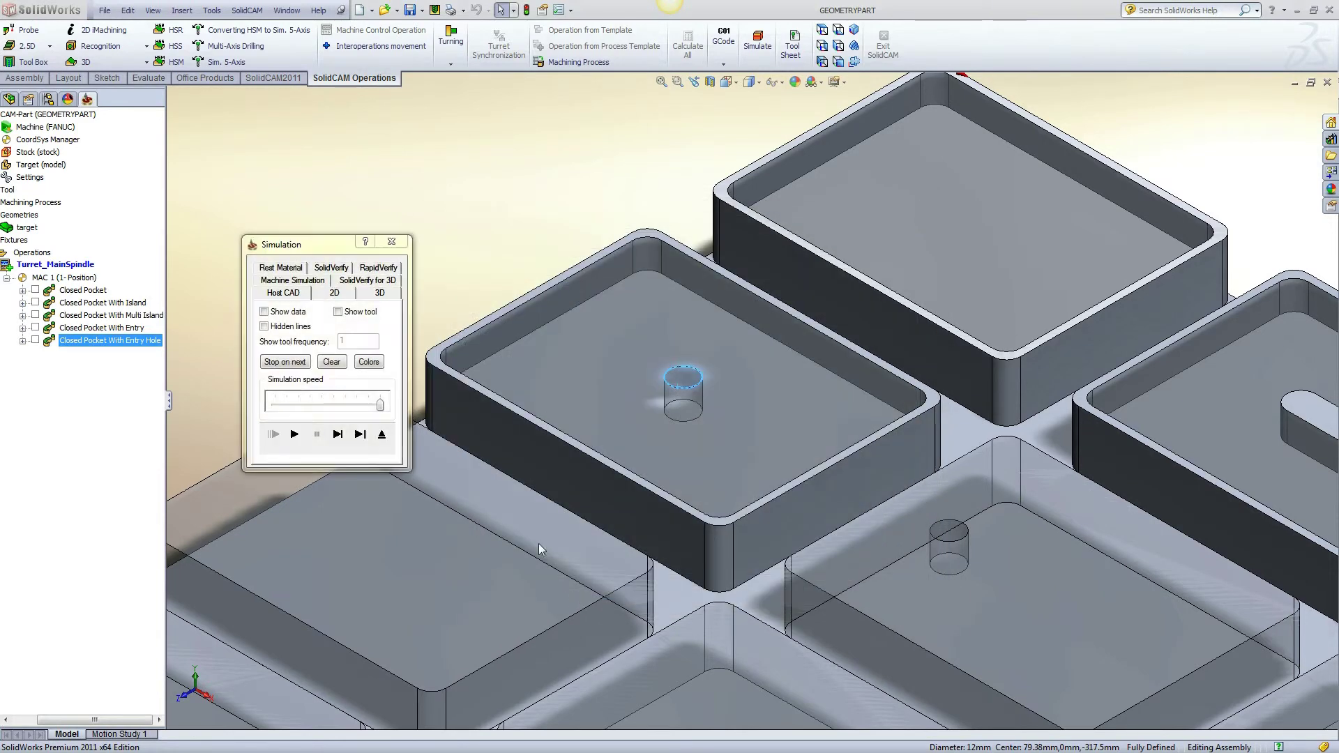
pyautogui.click(293, 434)
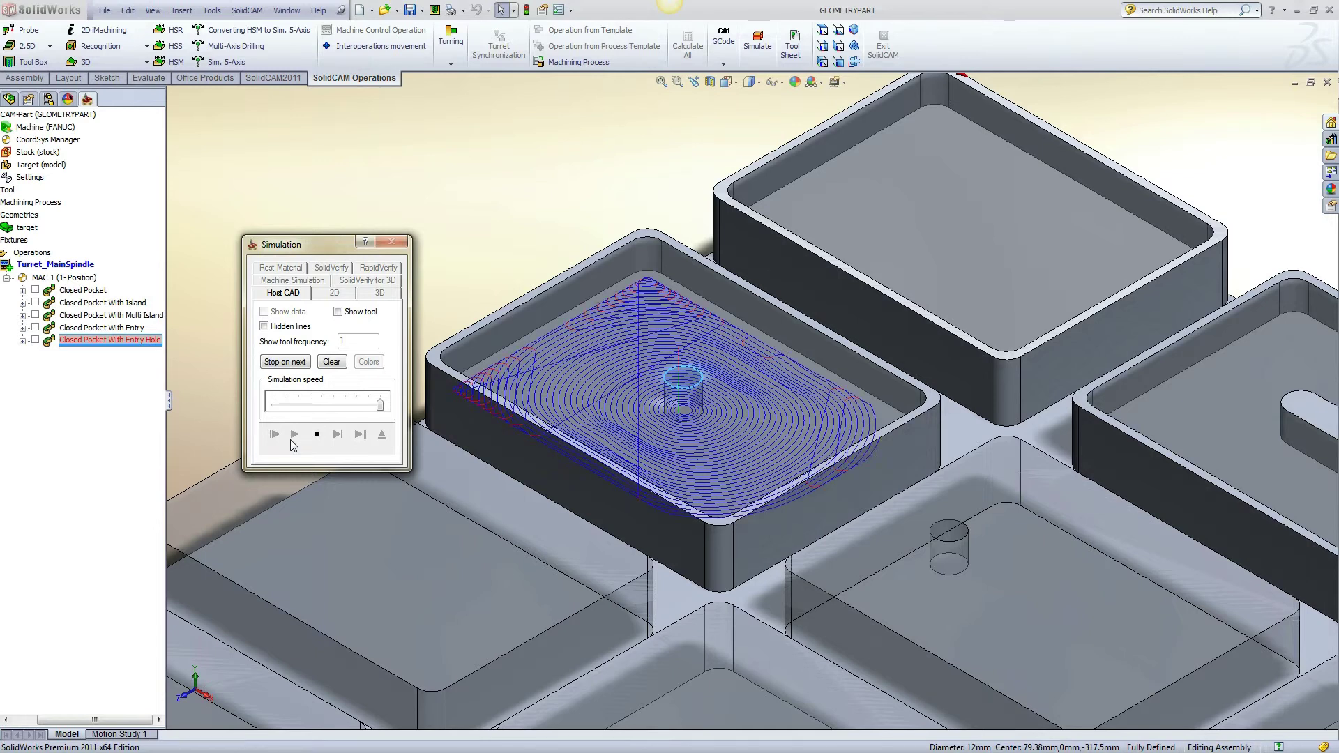
pyautogui.click(382, 434)
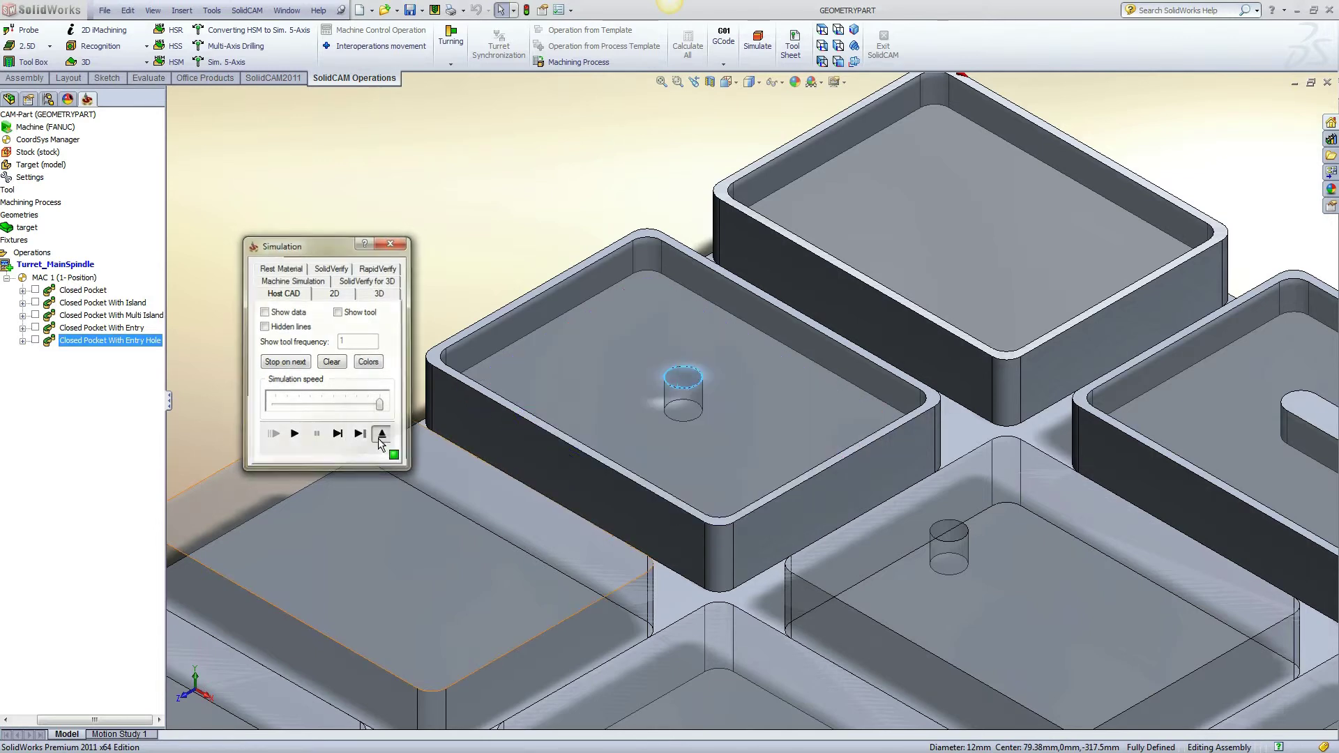
pyautogui.click(859, 604)
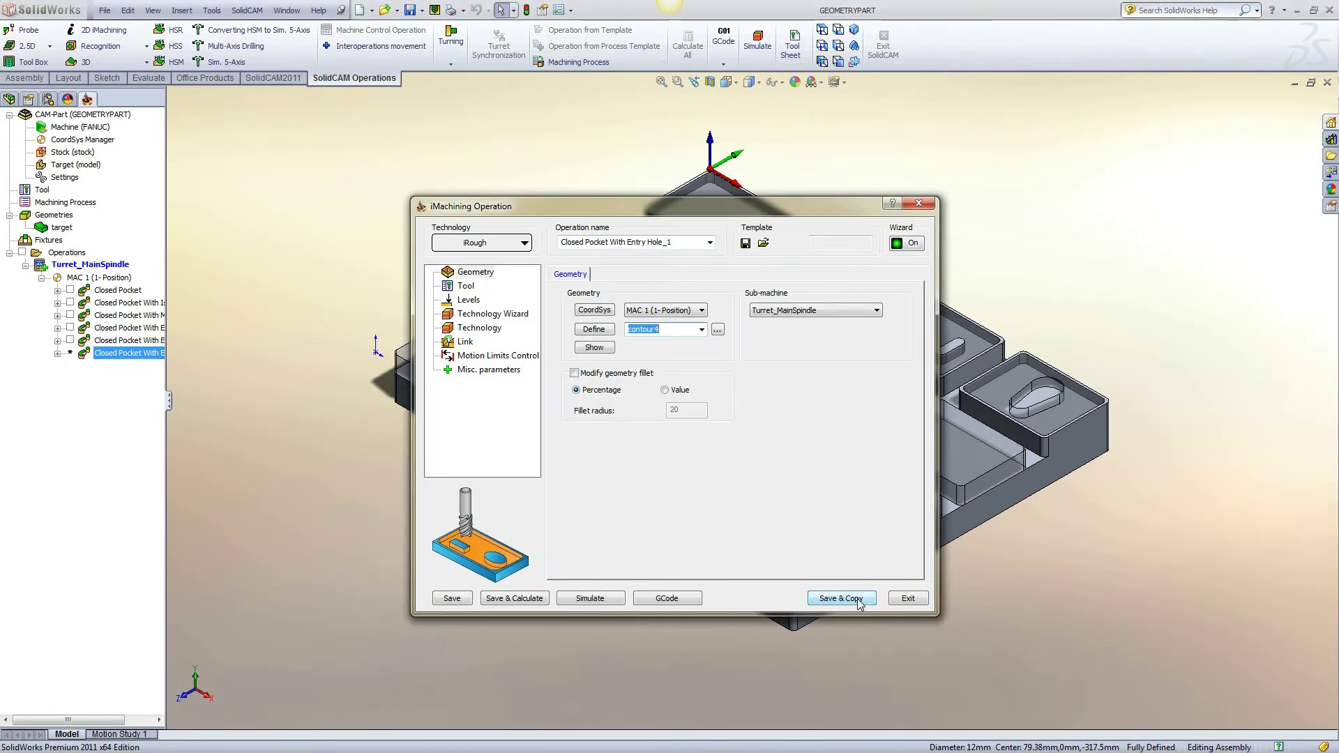
# Step: Start a new geometry definition on part configuration -06
pyautogui.click(592, 329)
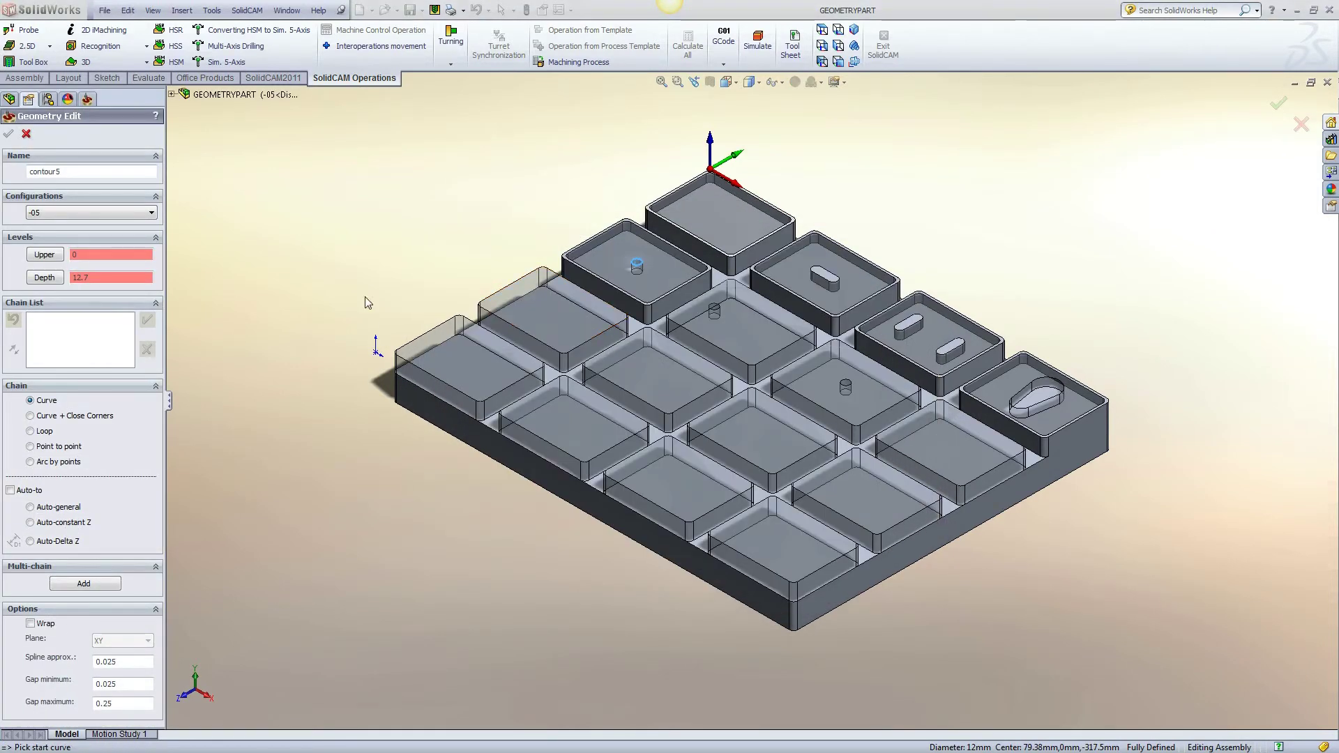
pyautogui.click(151, 213)
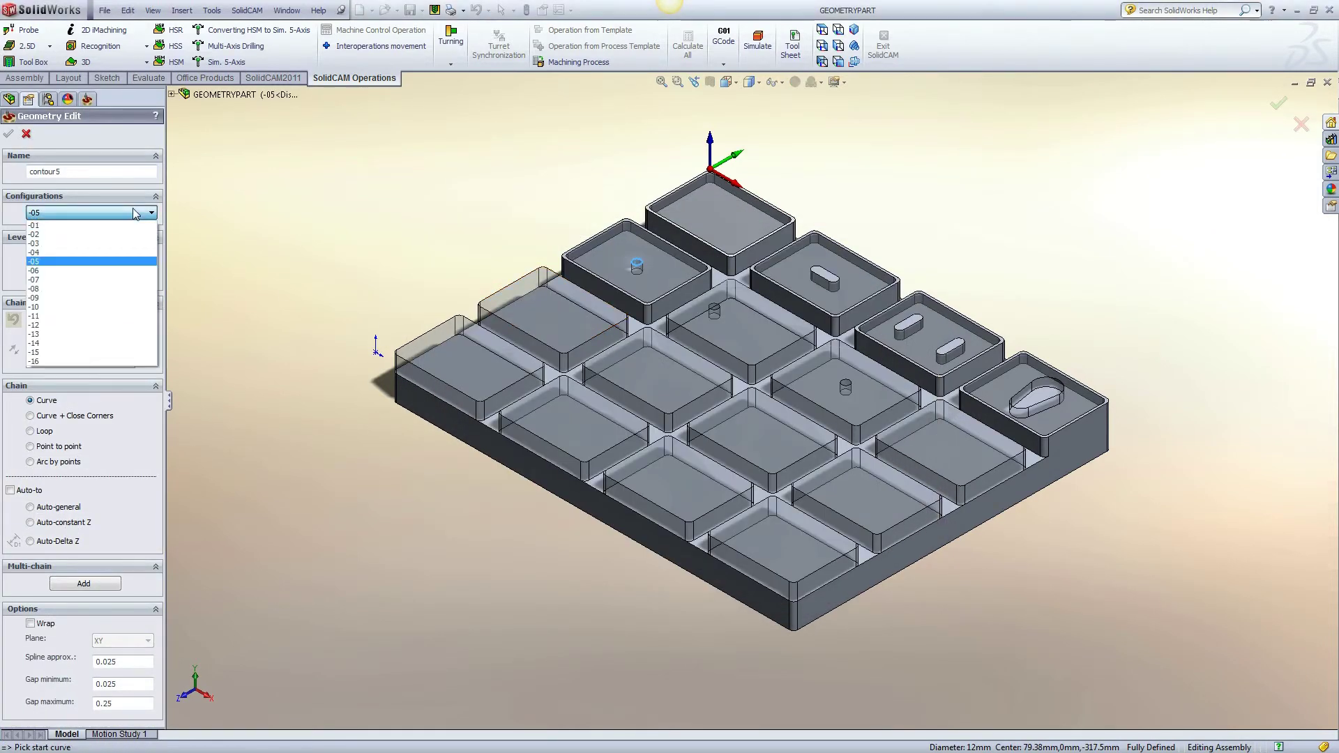
pyautogui.click(104, 271)
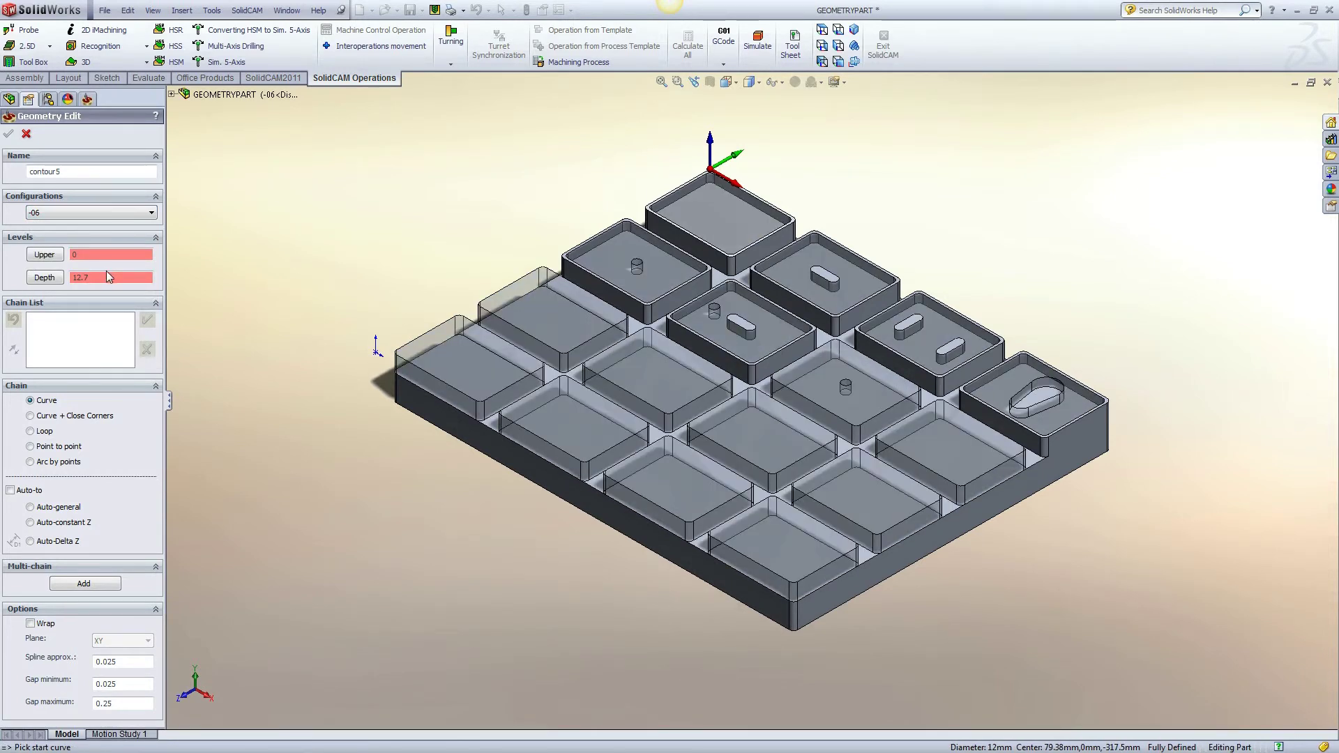
pyautogui.scroll(-5, 619, 400)
pyautogui.scroll(3, 629, 394)
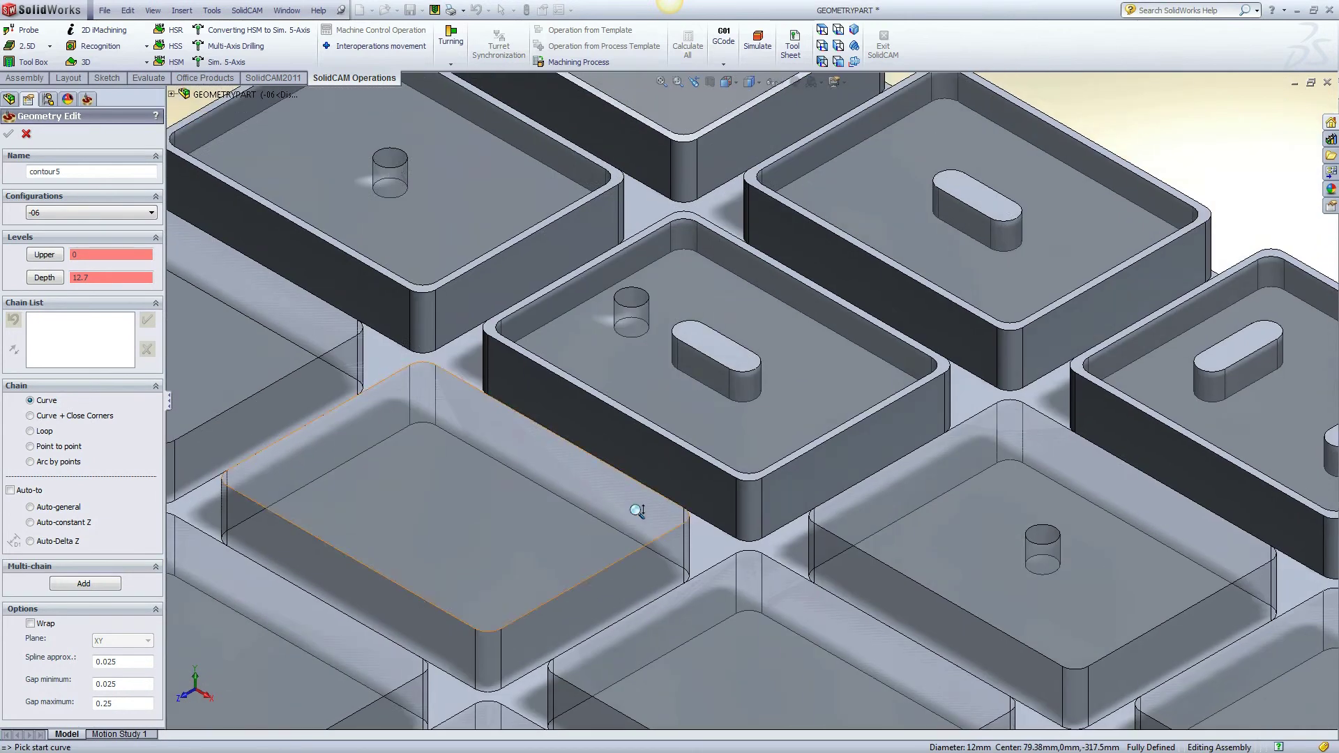
pyautogui.scroll(-5, 630, 487)
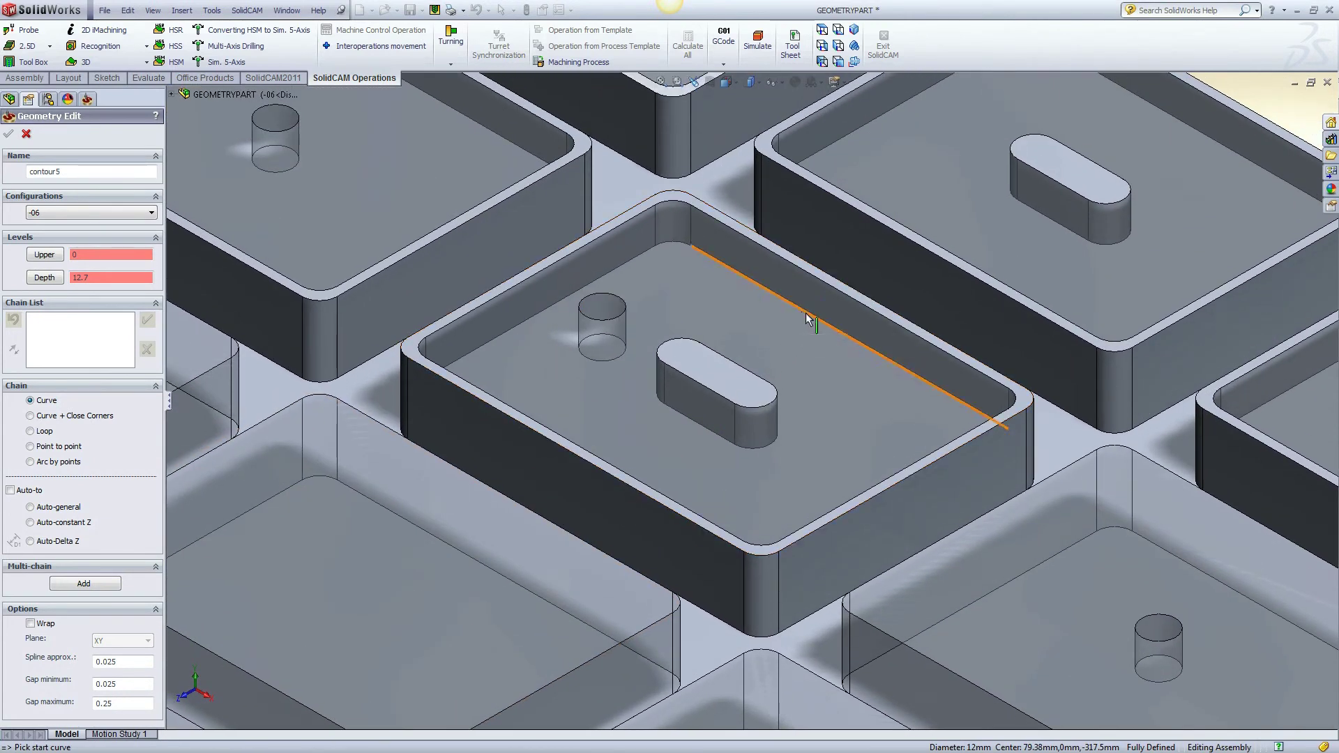
# Step: Chain the pocket outline, the slot island and an open cylinder edge, then confirm contour5
pyautogui.click(801, 311)
pyautogui.click(44, 525)
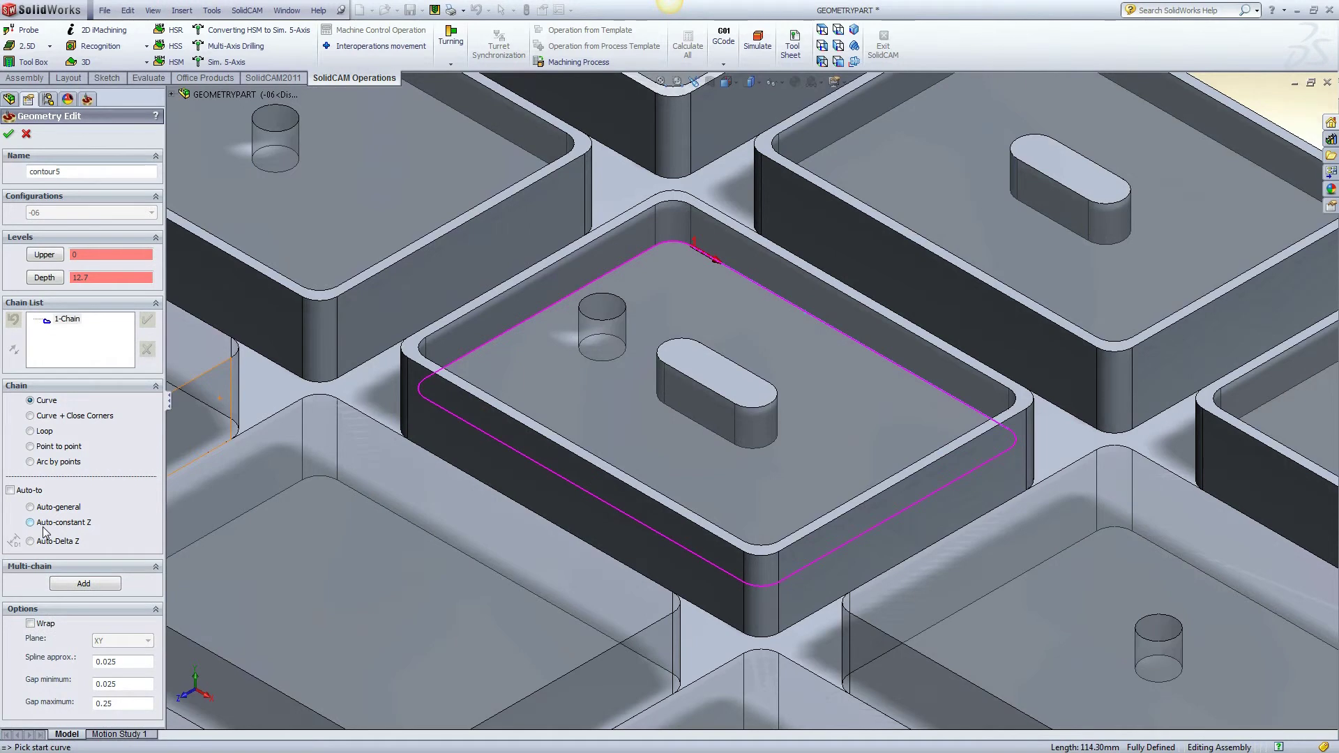
pyautogui.click(685, 415)
pyautogui.click(80, 523)
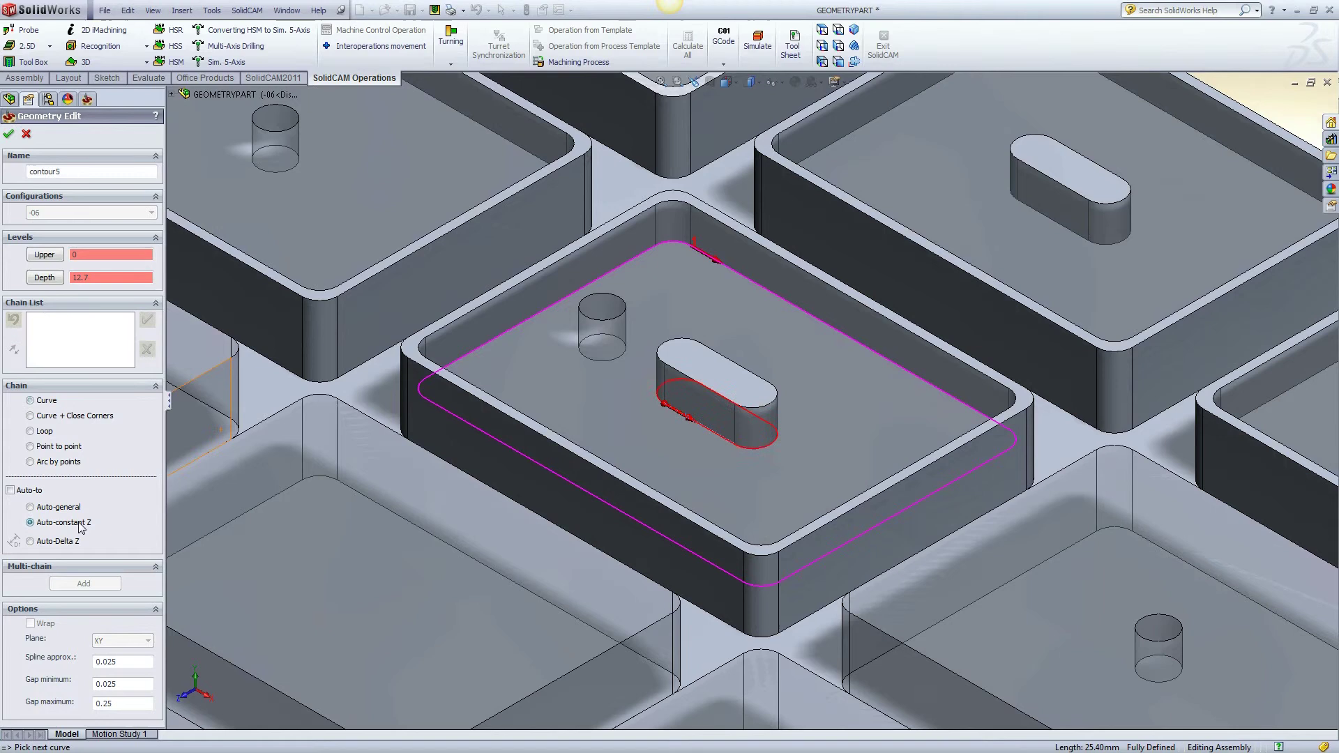
pyautogui.click(610, 360)
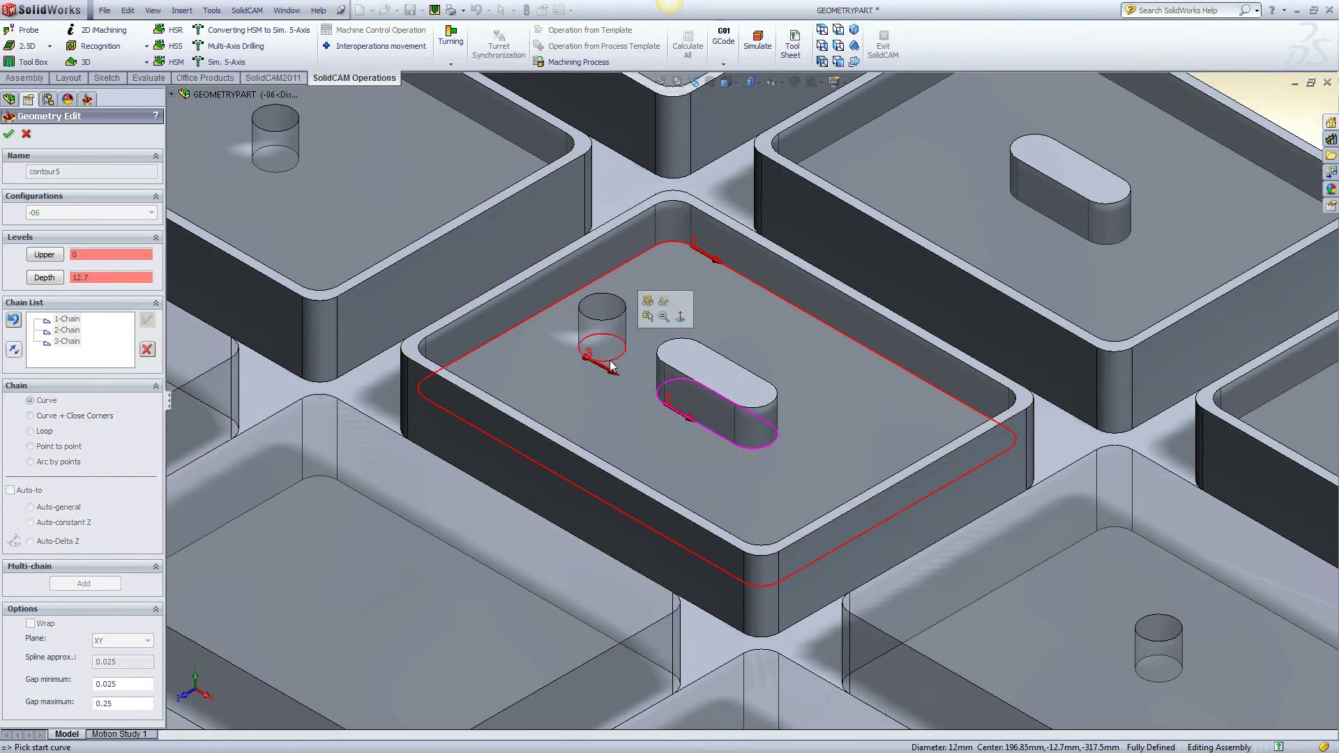
pyautogui.rightClick(78, 340)
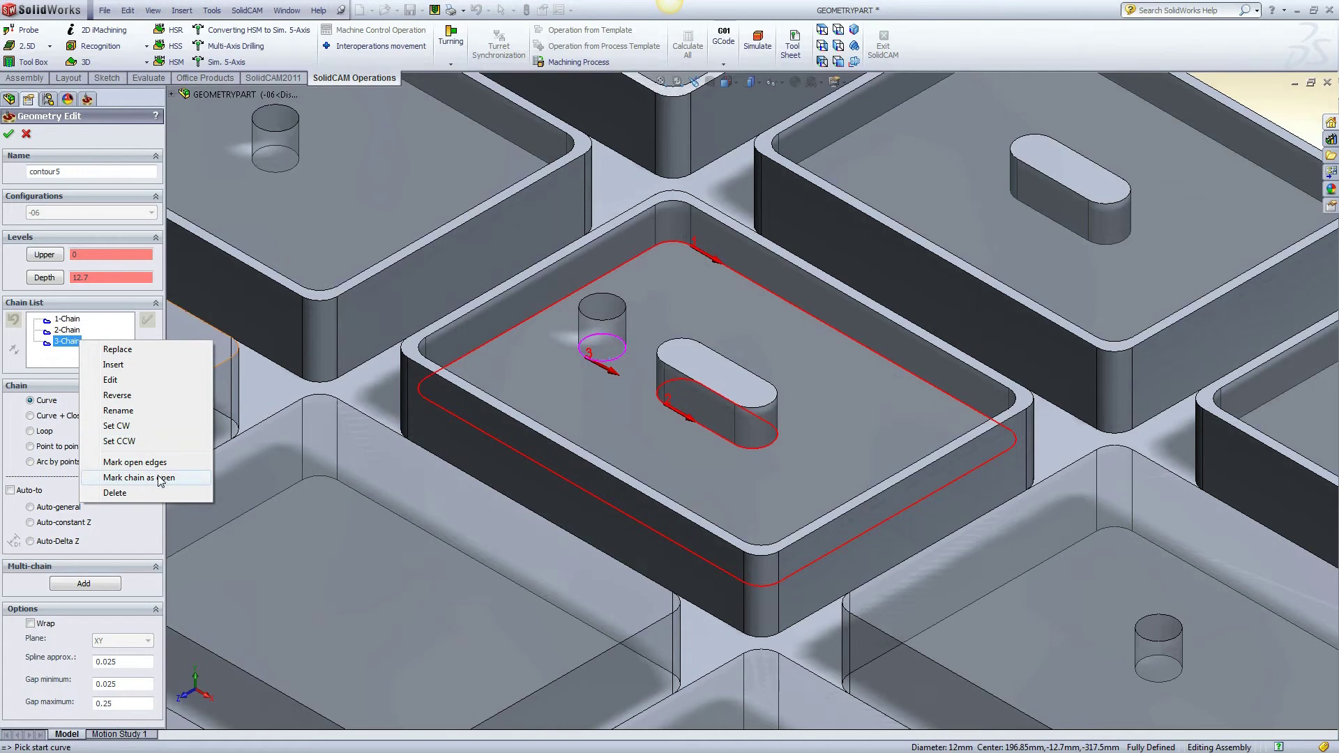
pyautogui.click(161, 479)
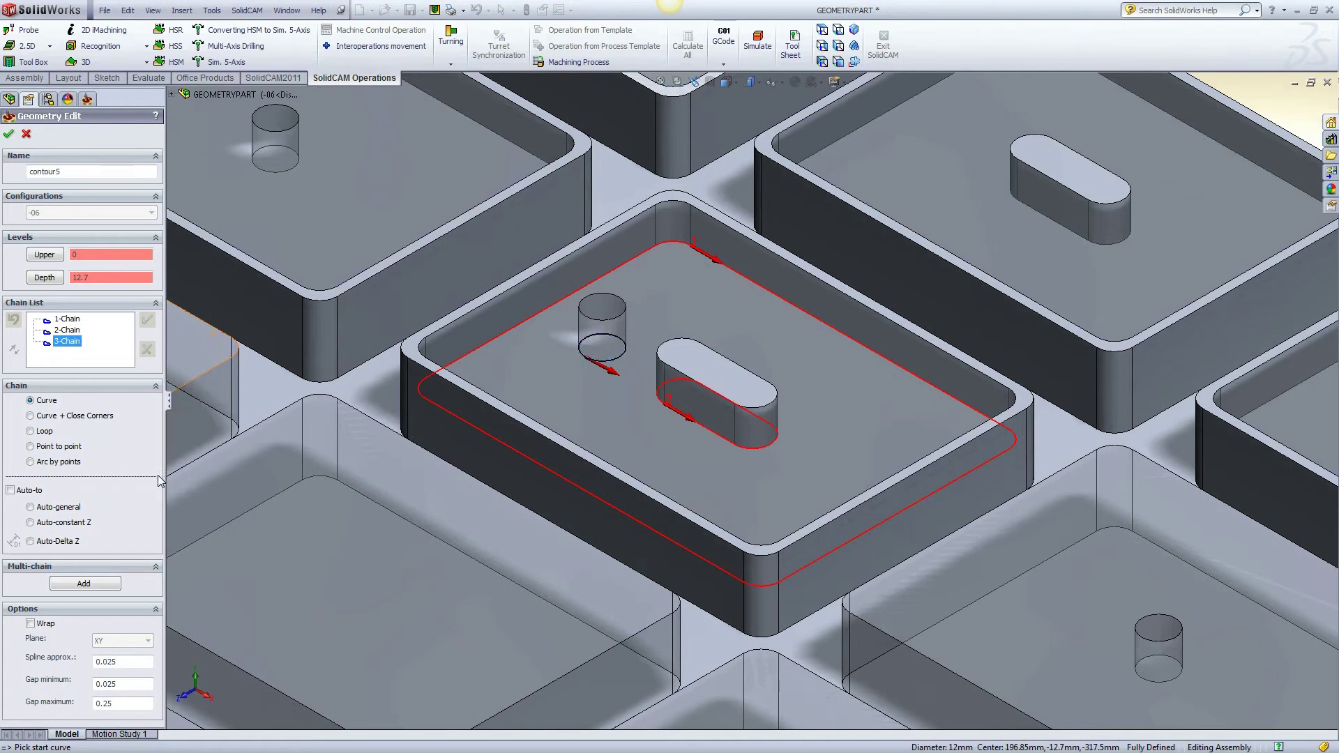
pyautogui.click(9, 136)
# Step: Rename the operation to 'Closed Pocket With Island And Entry Hole', dropping the trailing 1
pyautogui.click(628, 243)
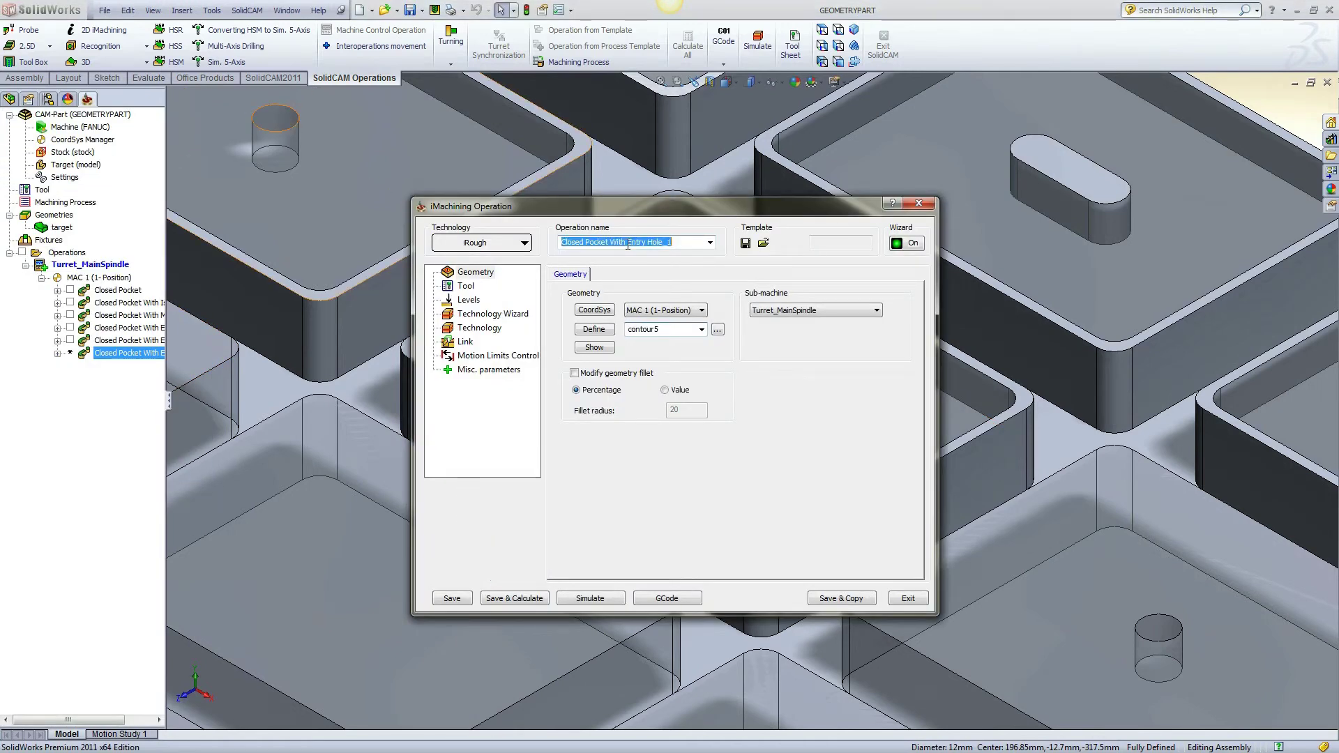
pyautogui.click(630, 244)
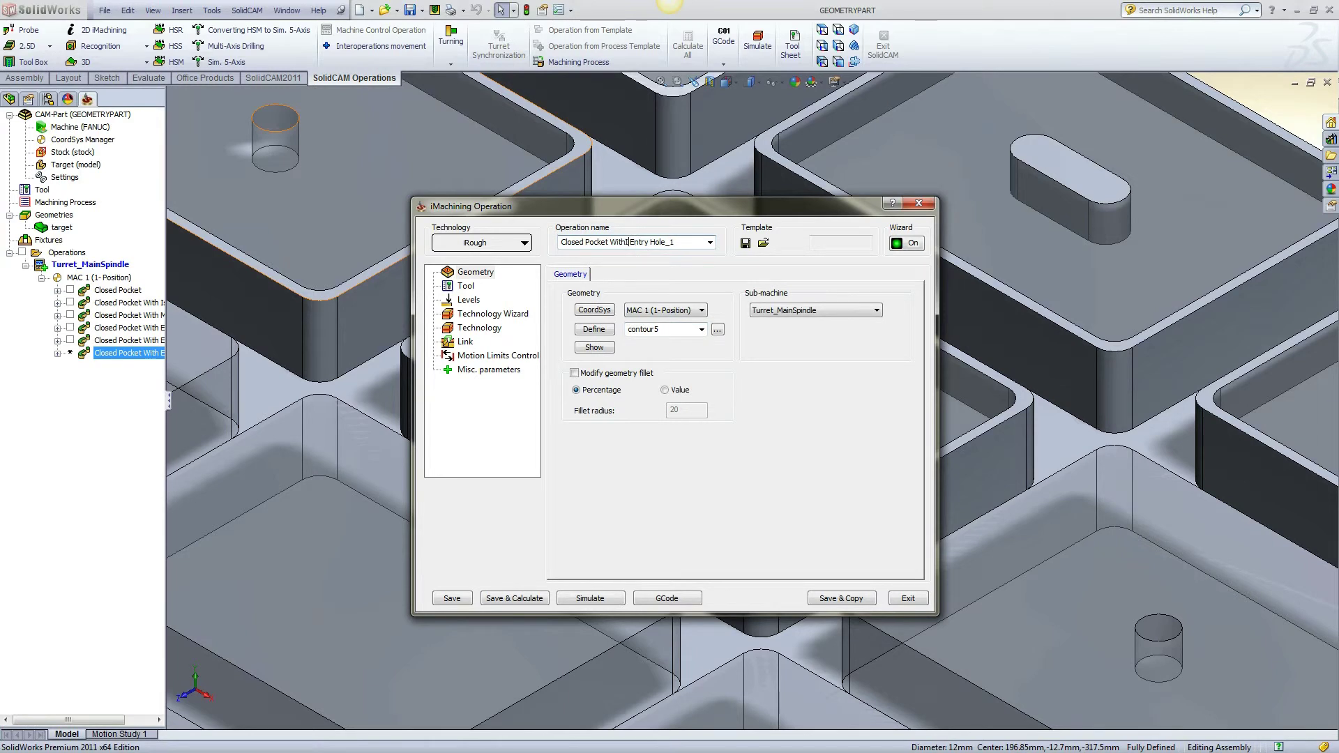
pyautogui.write('Island And')
pyautogui.press('End')
pyautogui.press('BackSpace')
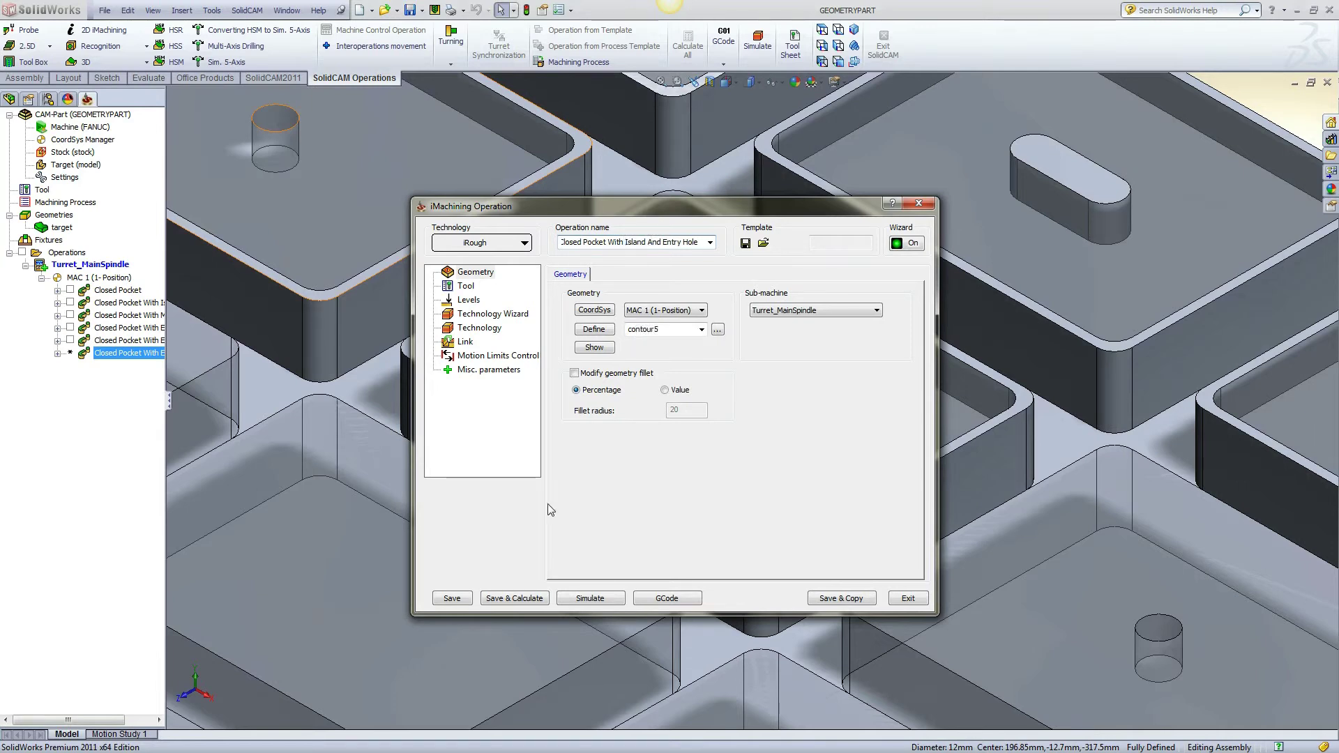
# Step: Calculate the operation and play its toolpath simulation around the island and hole
pyautogui.click(514, 598)
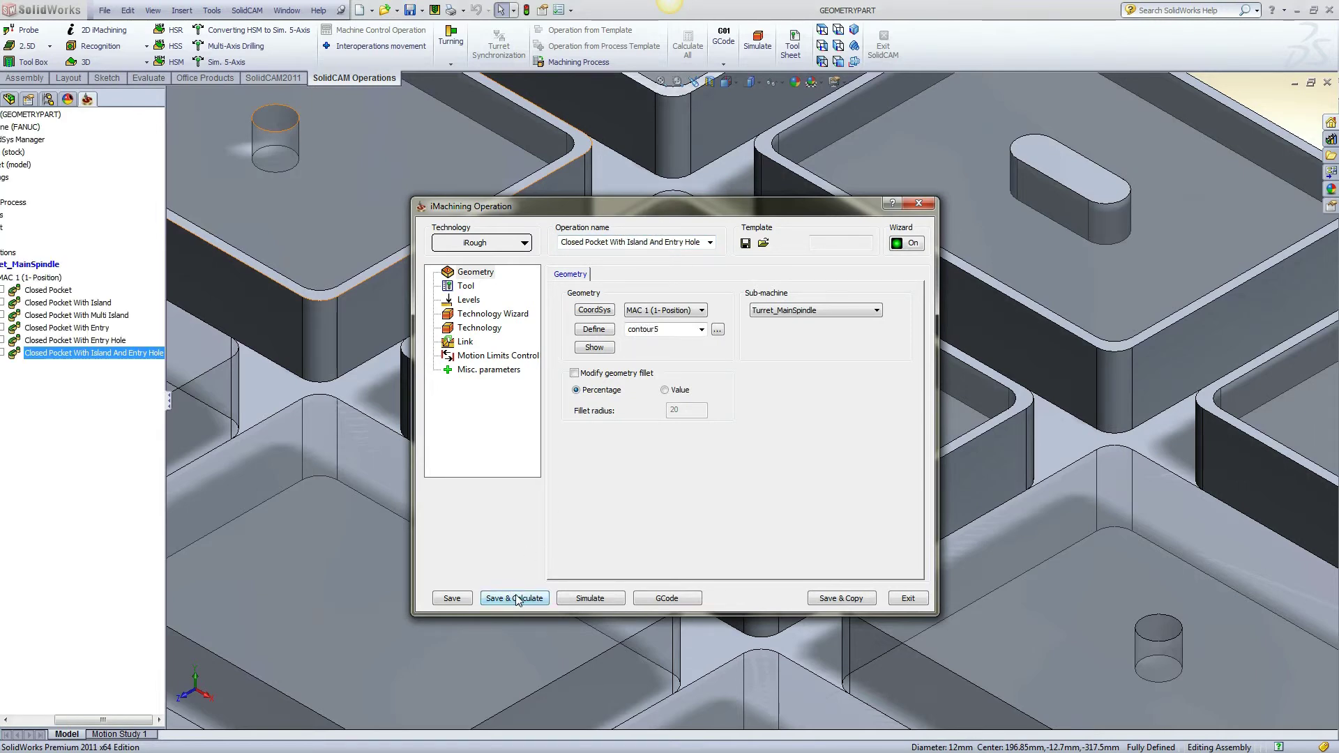
pyautogui.click(568, 599)
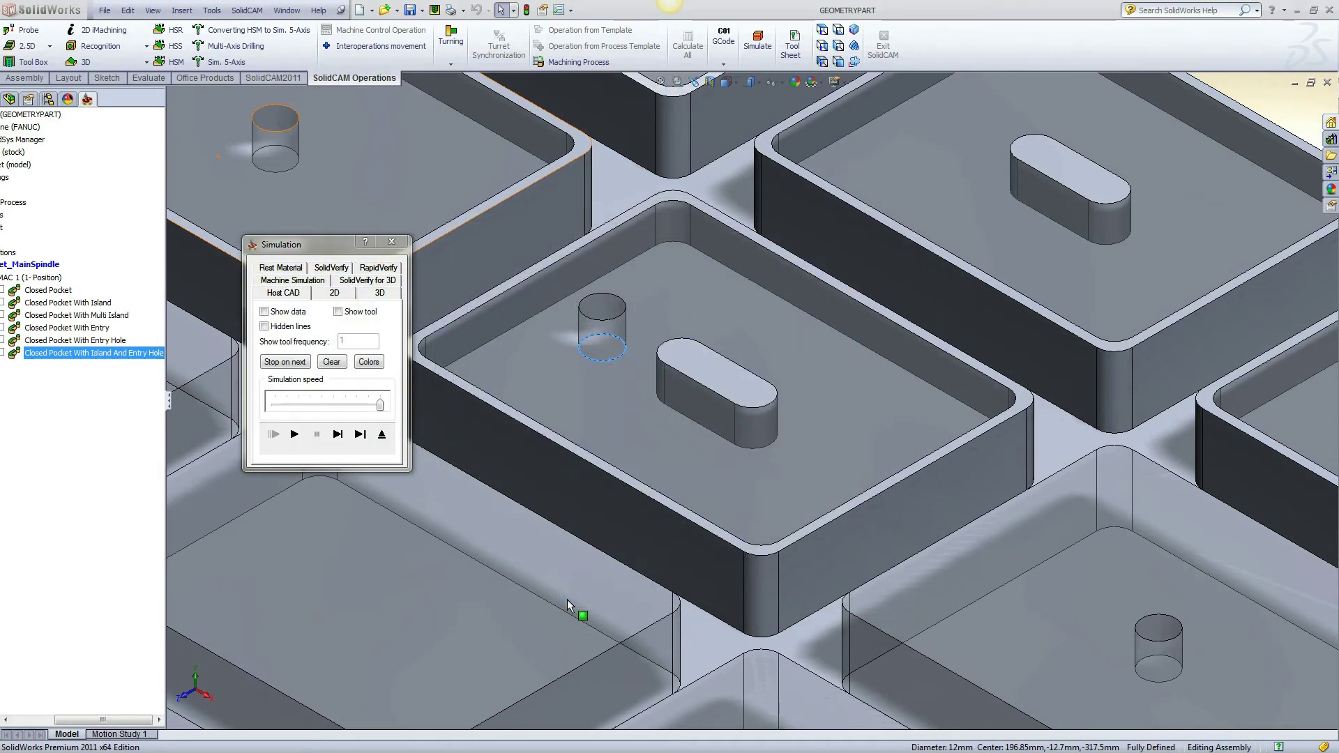
pyautogui.click(294, 434)
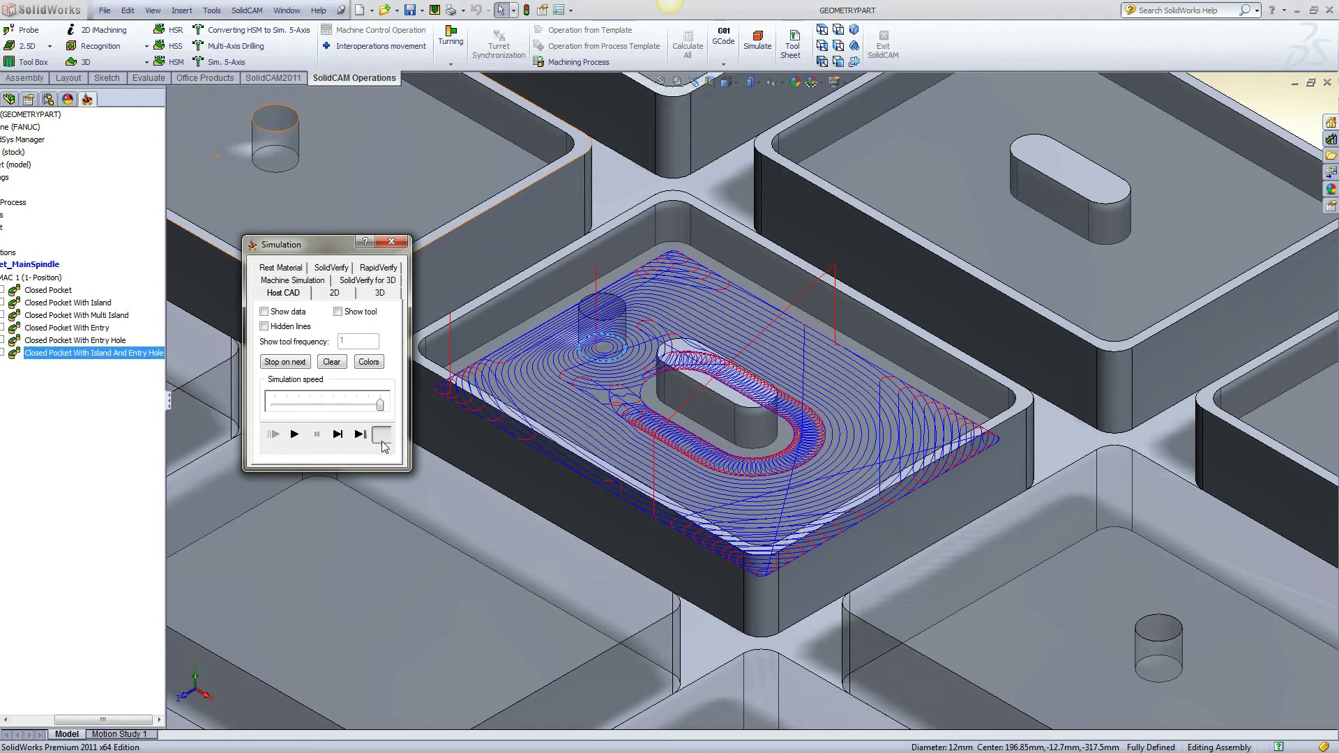
pyautogui.click(381, 437)
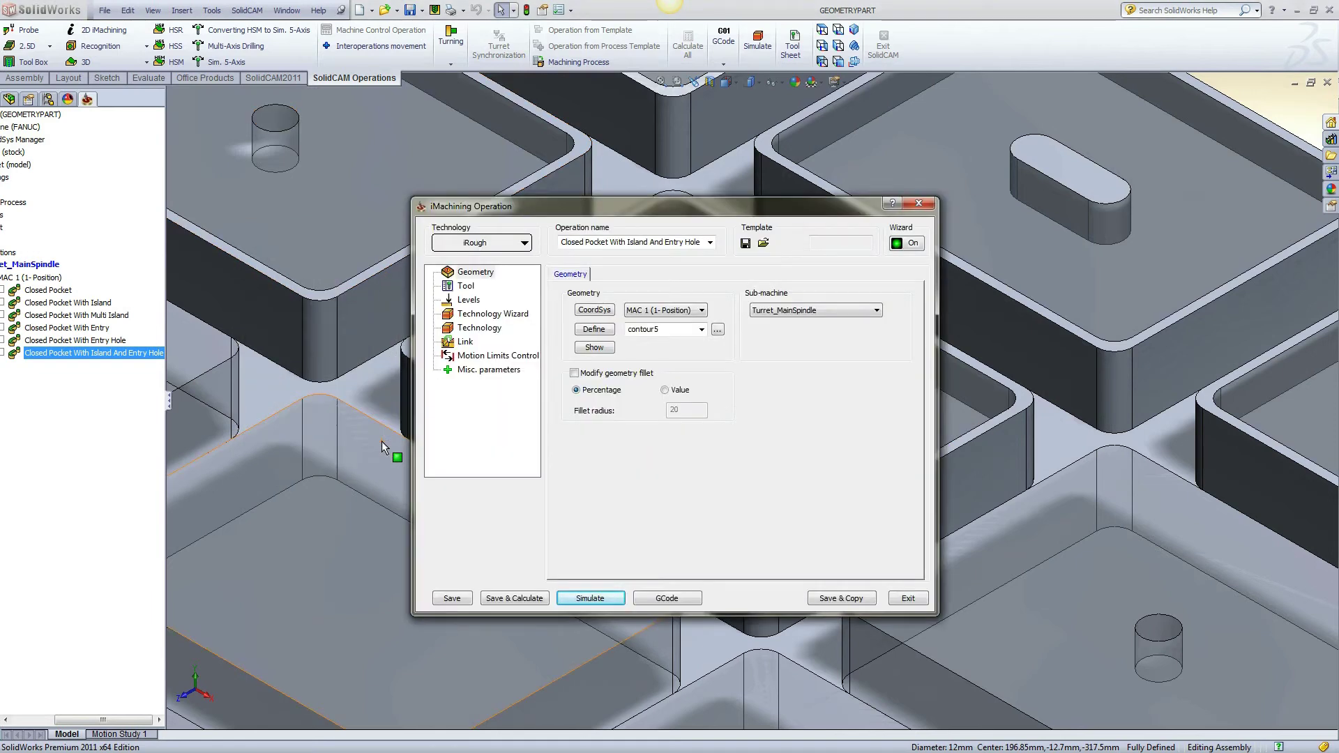
# Step: Save a copy of the operation, delete contour5, and define new geometry on configuration -07
pyautogui.click(825, 597)
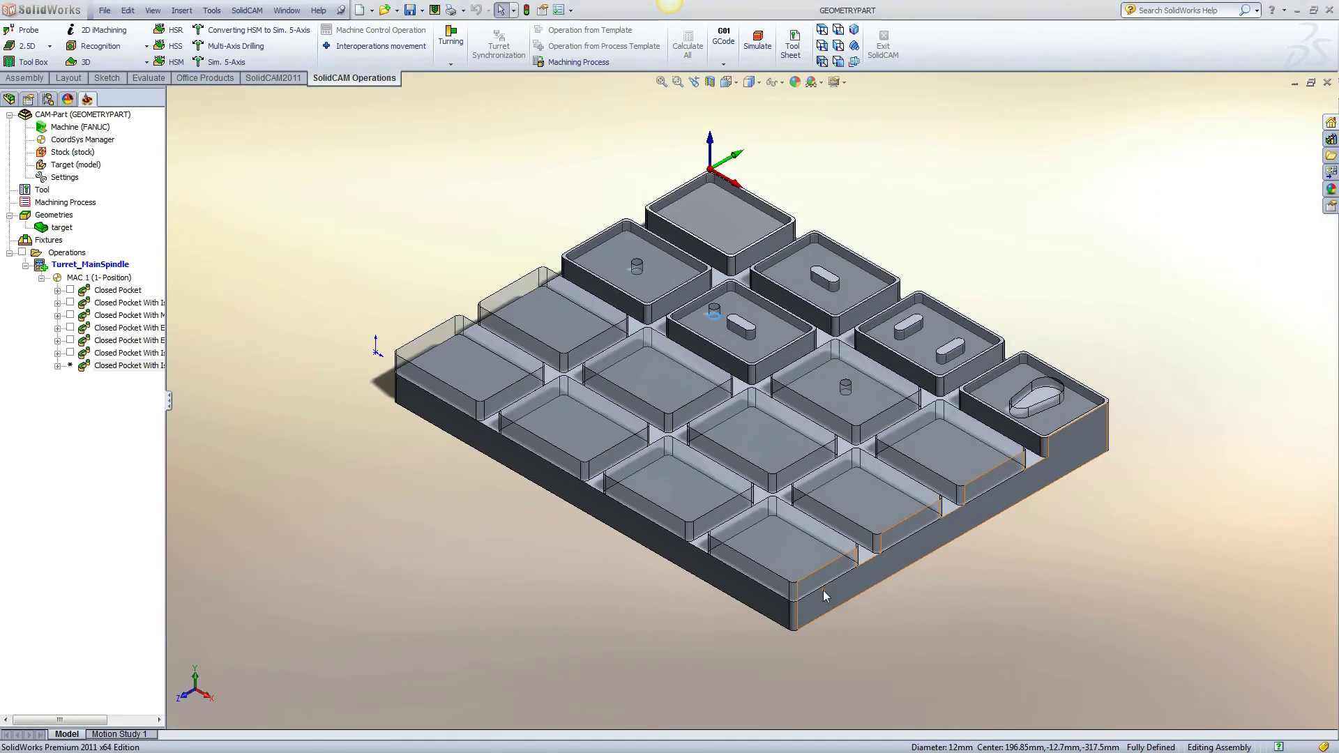
pyautogui.press('Delete')
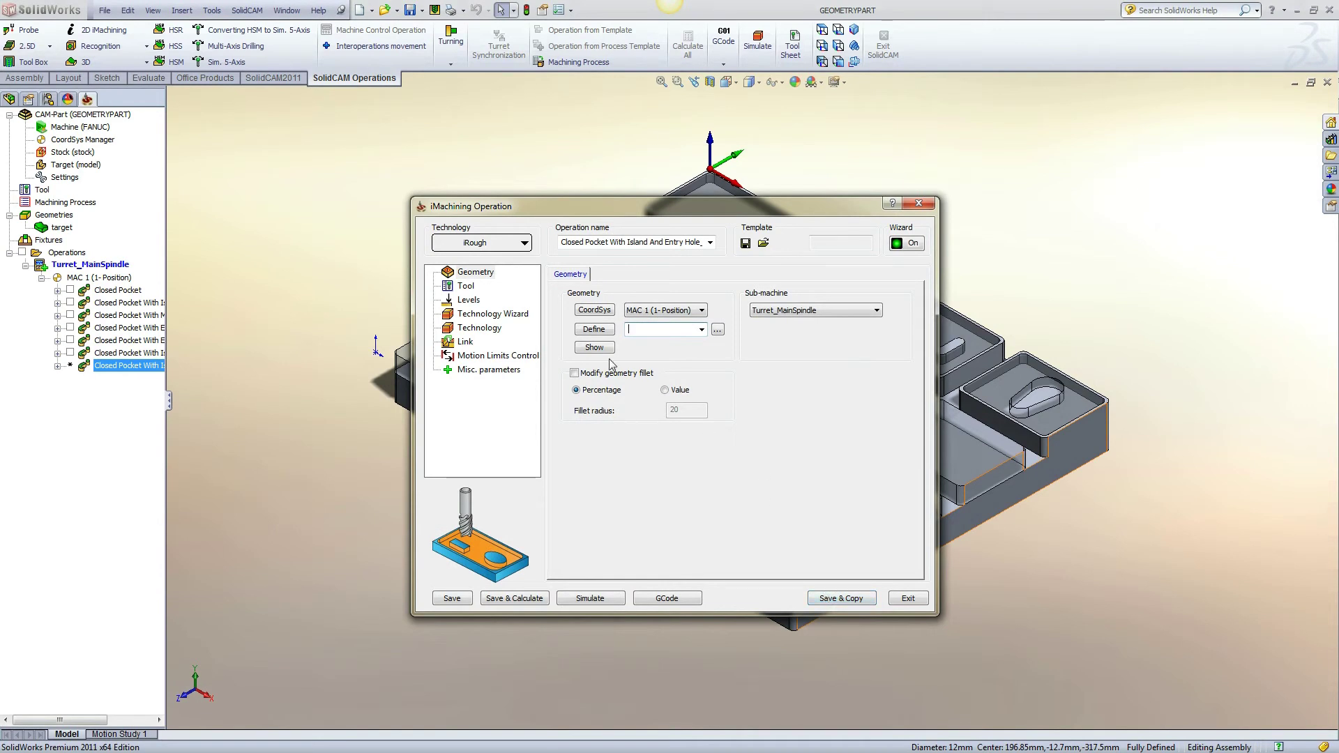
pyautogui.click(585, 332)
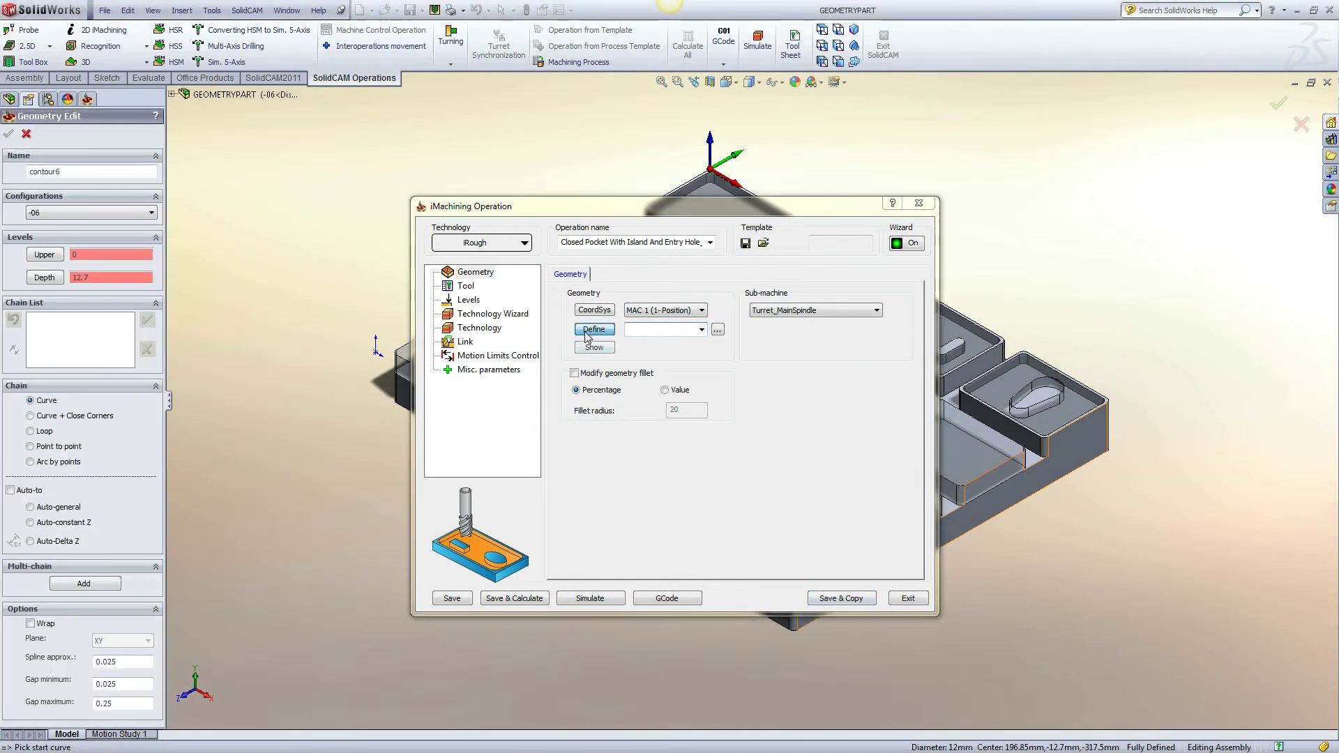
pyautogui.click(118, 213)
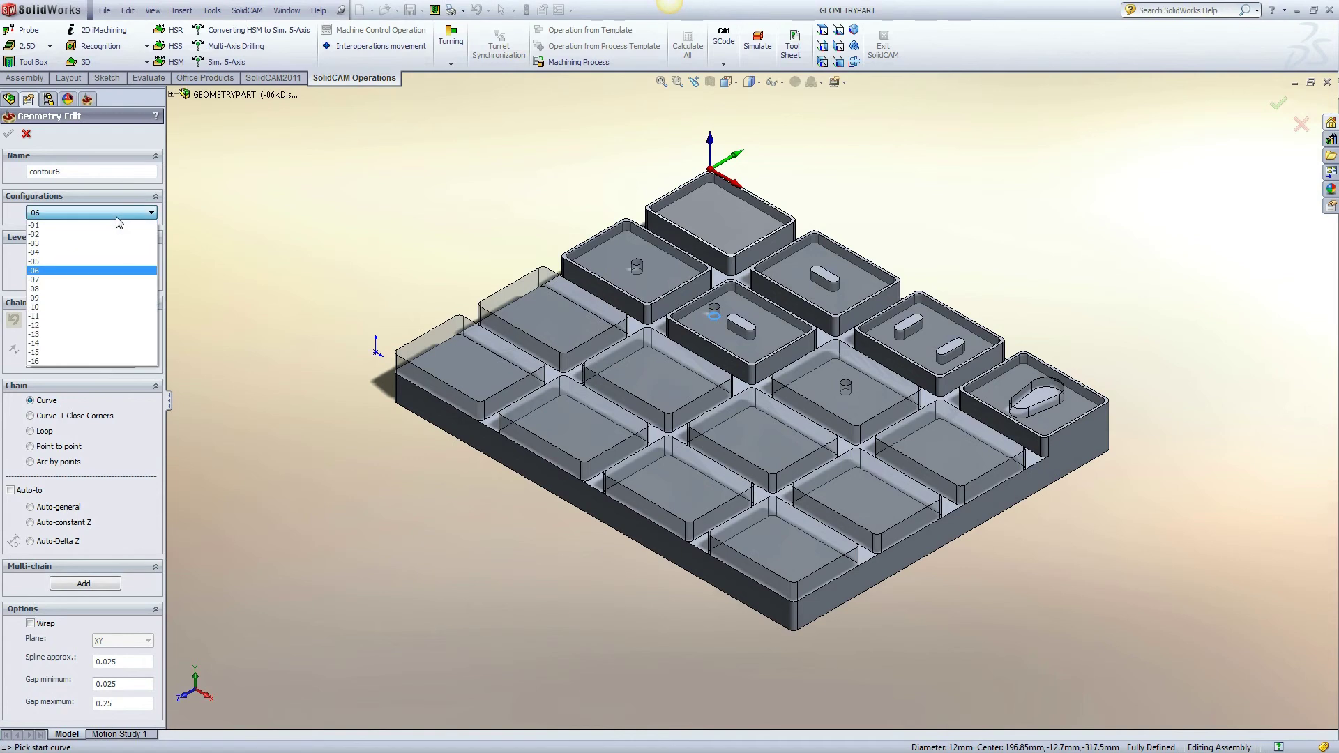
pyautogui.click(118, 279)
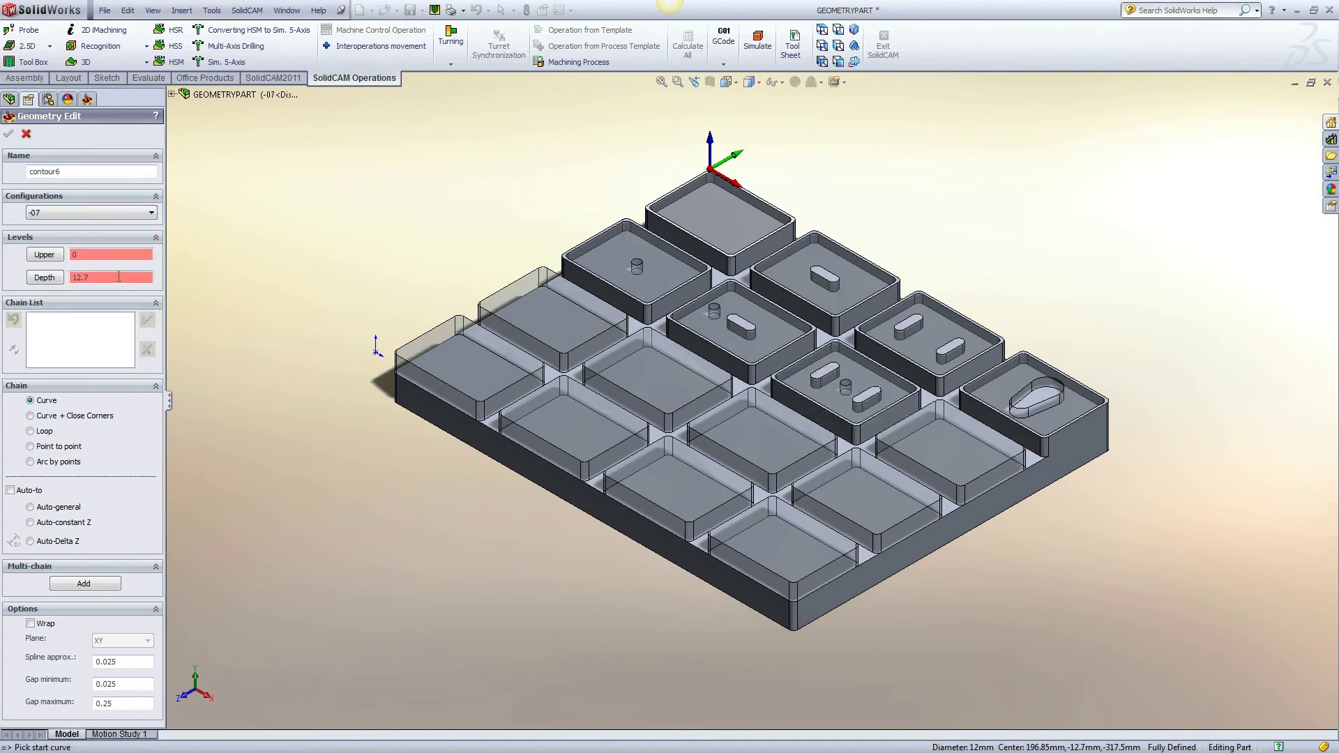
pyautogui.scroll(-5, 886, 446)
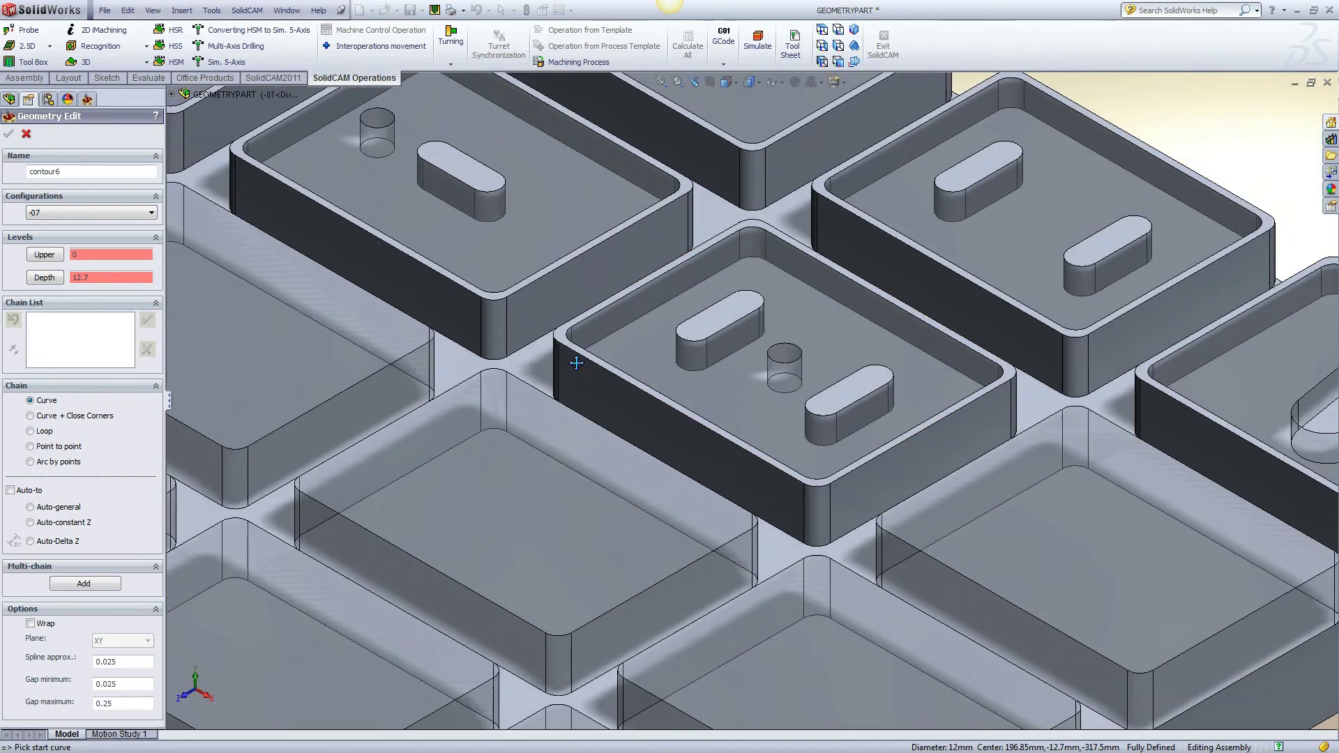
pyautogui.scroll(-3, 507, 398)
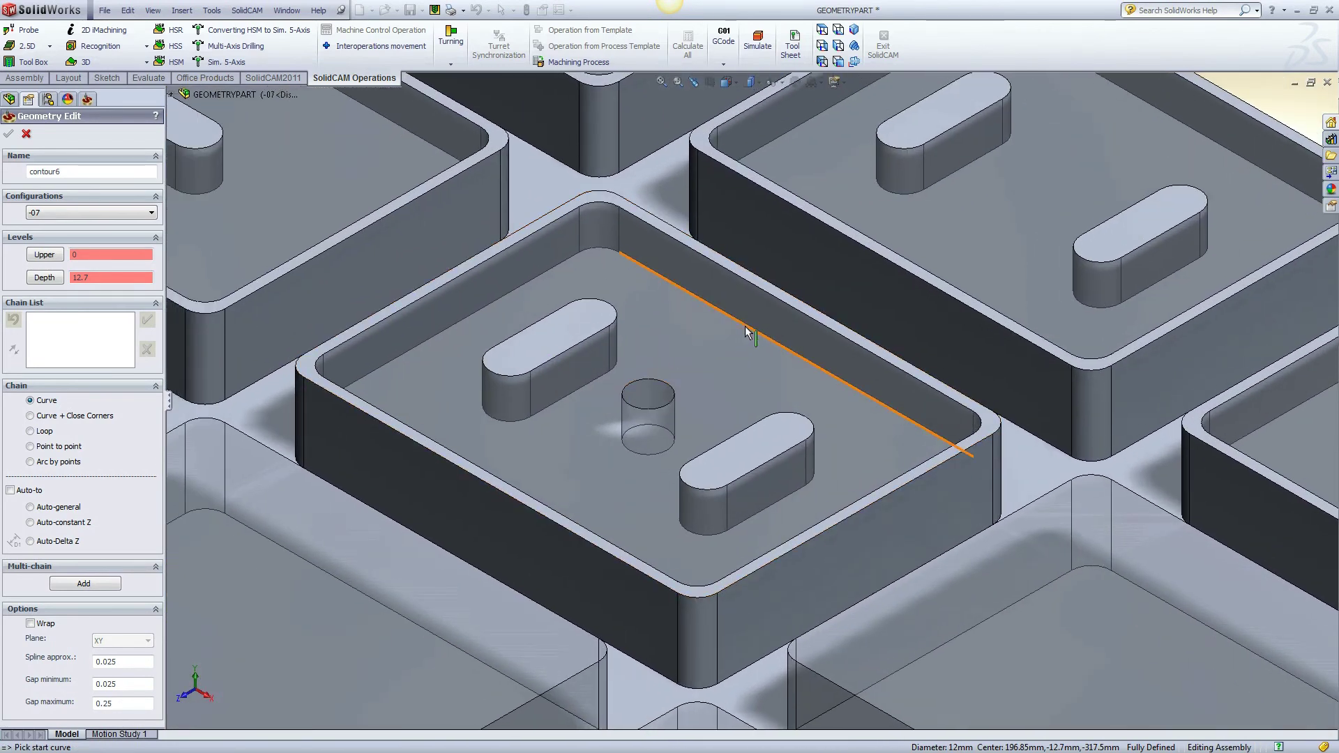
# Step: Chain the pocket outline, both slot islands and an open hole circle, then confirm contour6
pyautogui.click(746, 330)
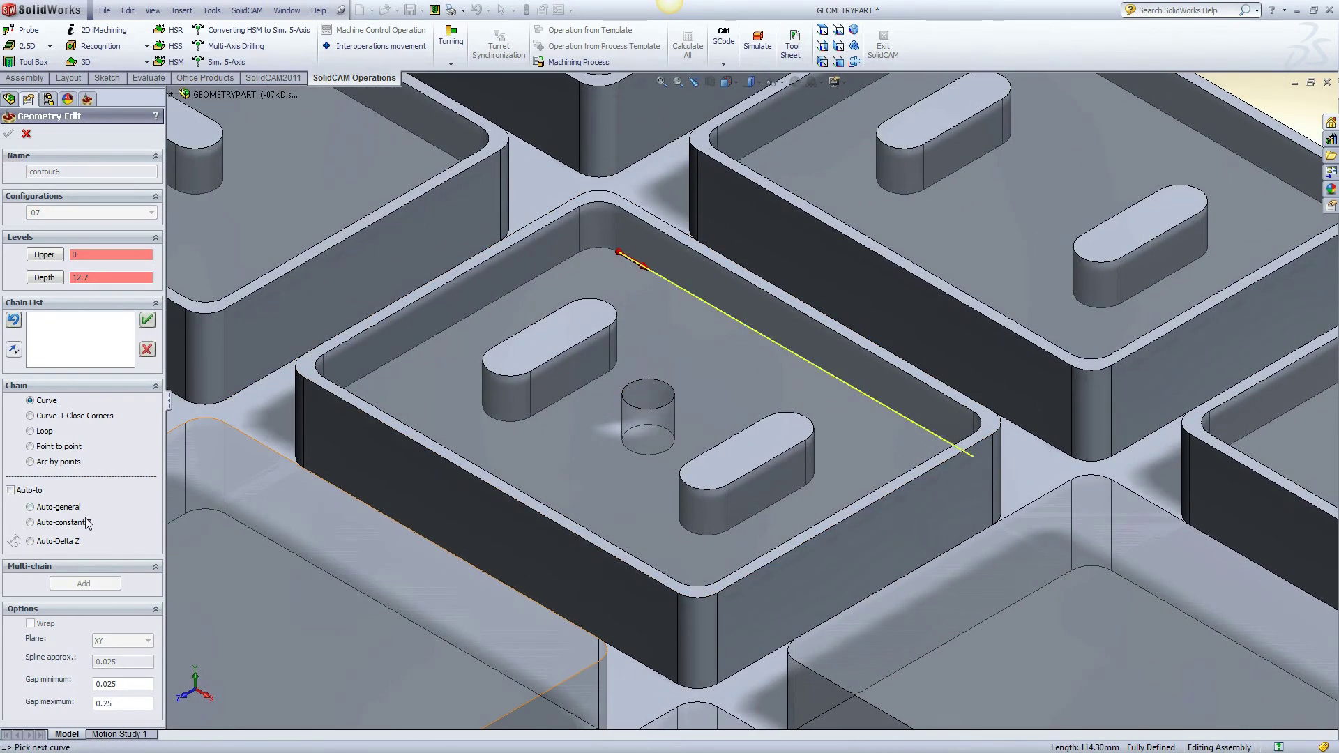
pyautogui.click(554, 402)
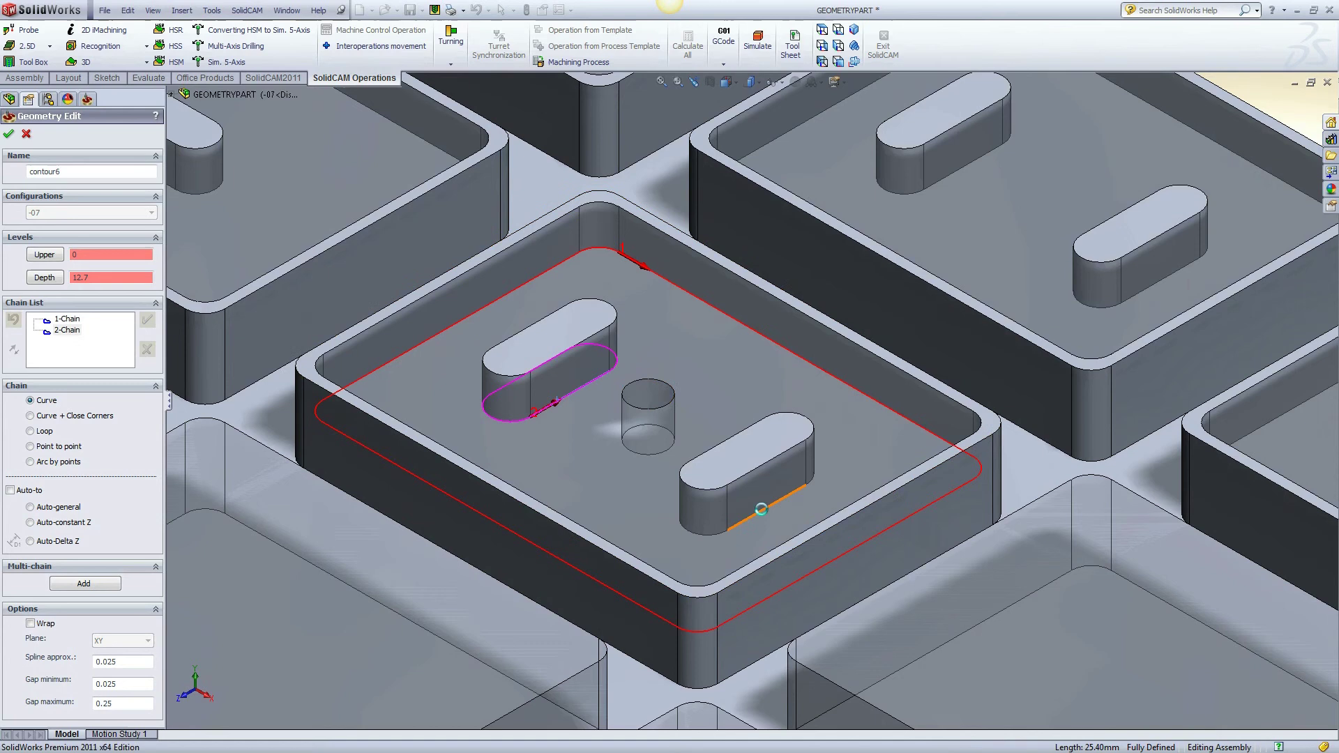
pyautogui.click(761, 509)
pyautogui.press('Return')
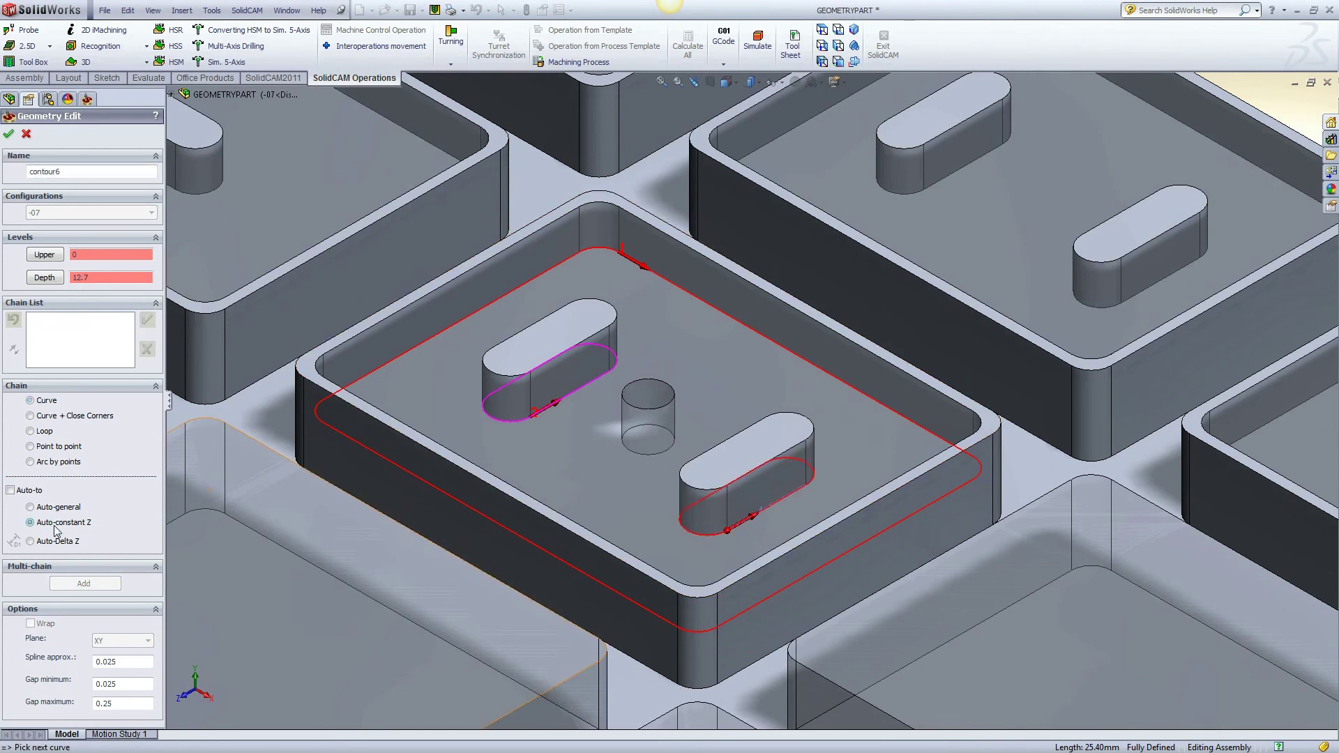
pyautogui.click(661, 452)
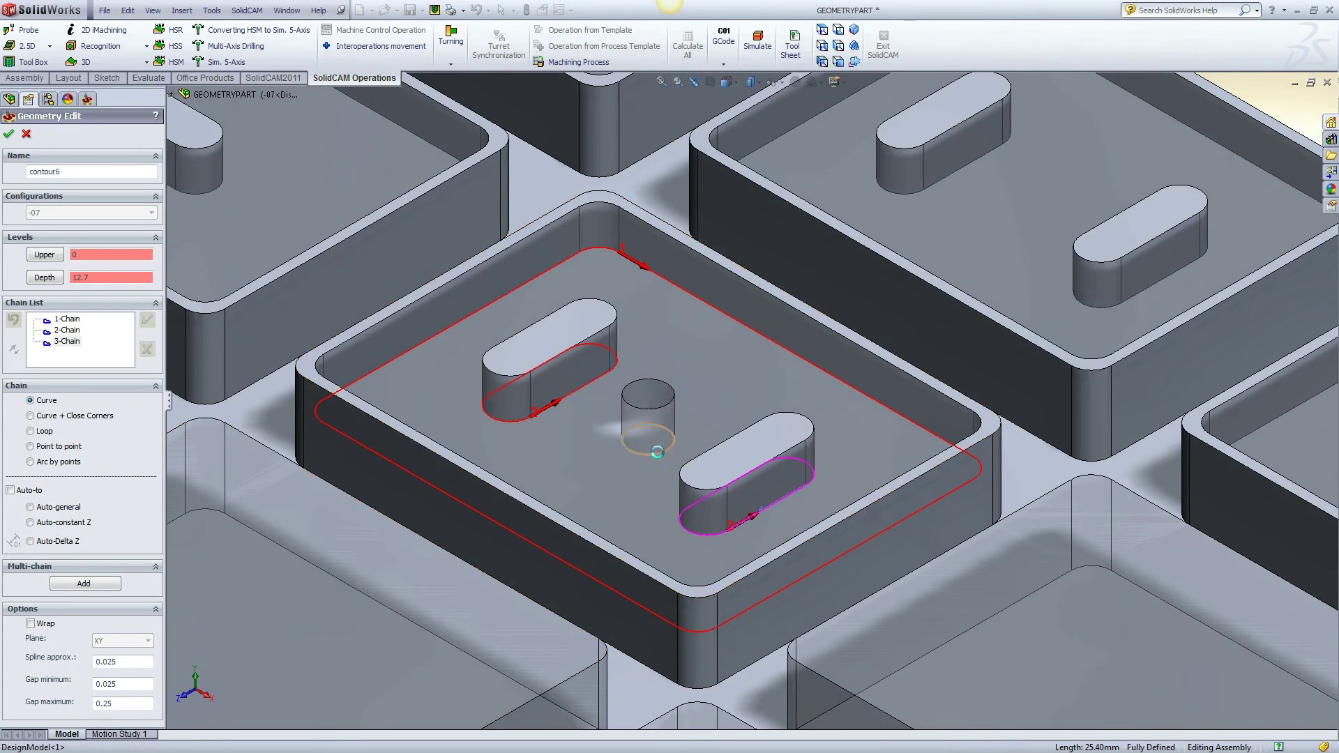
pyautogui.press('Return')
pyautogui.rightClick(77, 358)
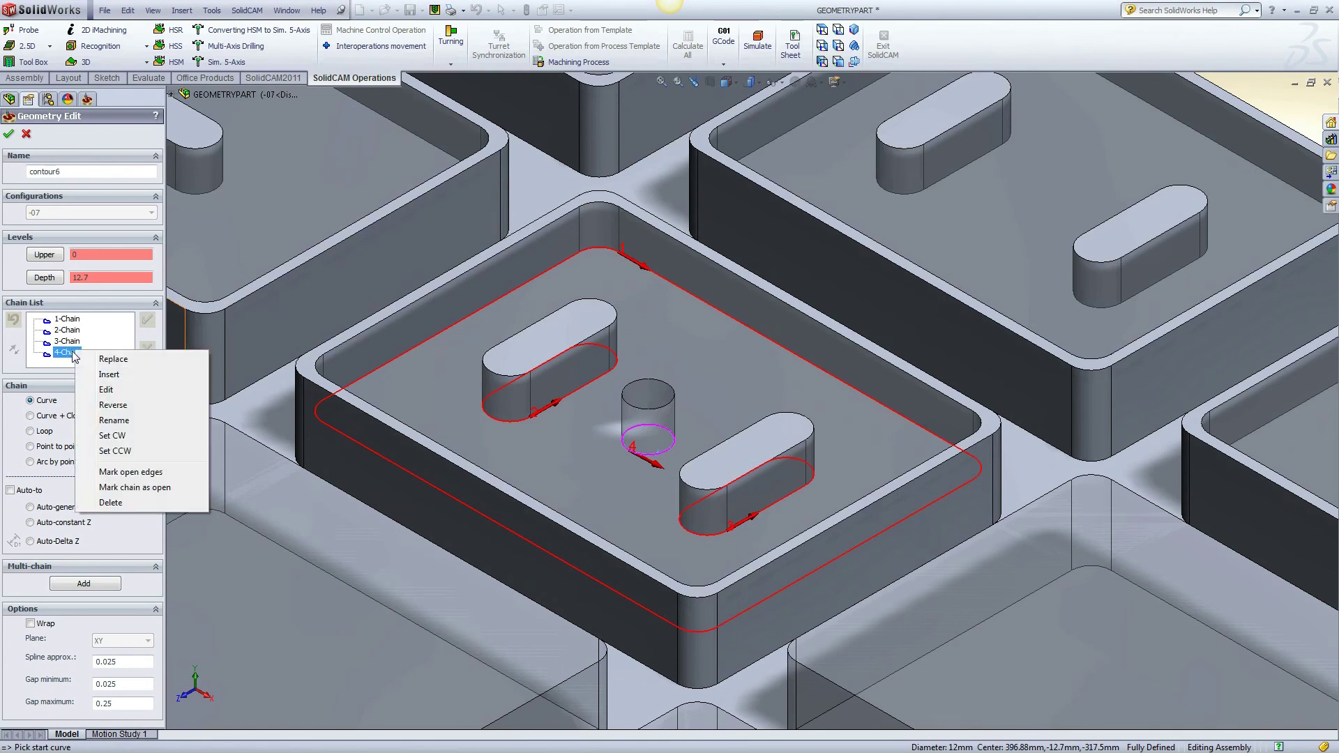
pyautogui.click(128, 488)
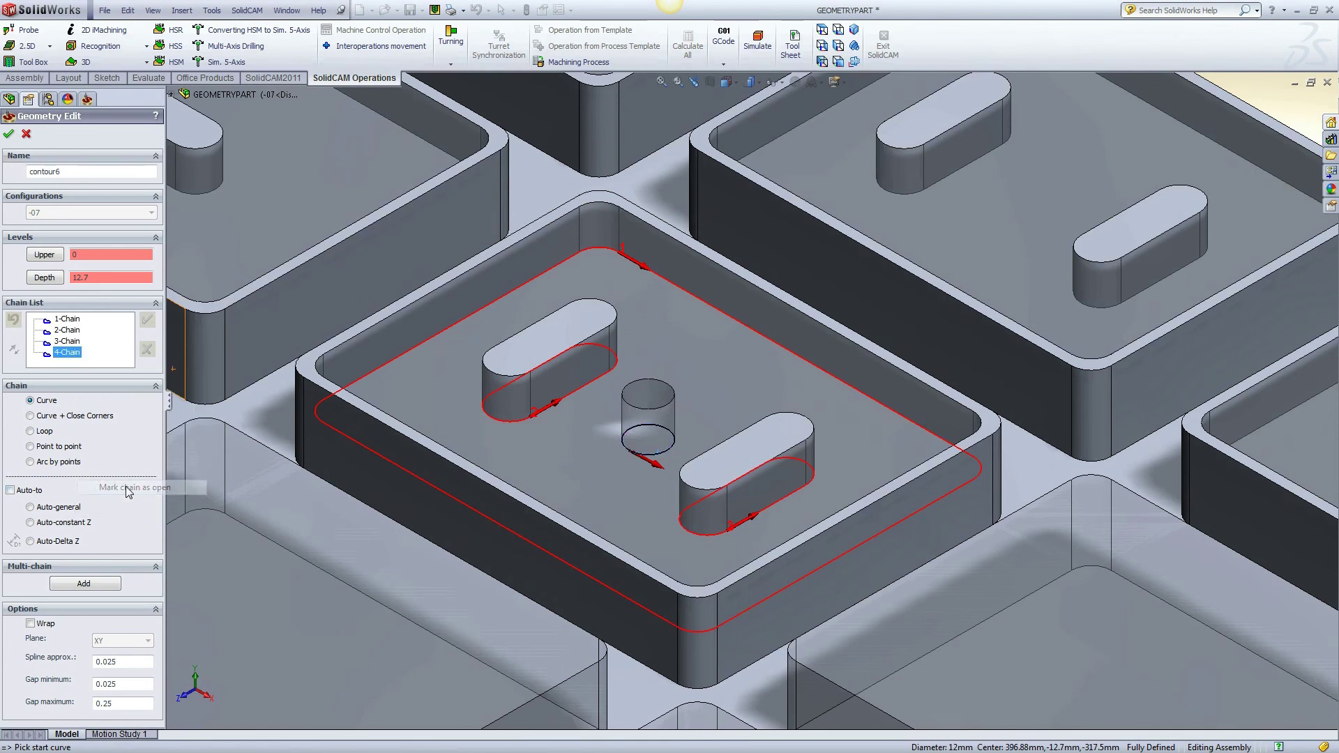
pyautogui.click(9, 135)
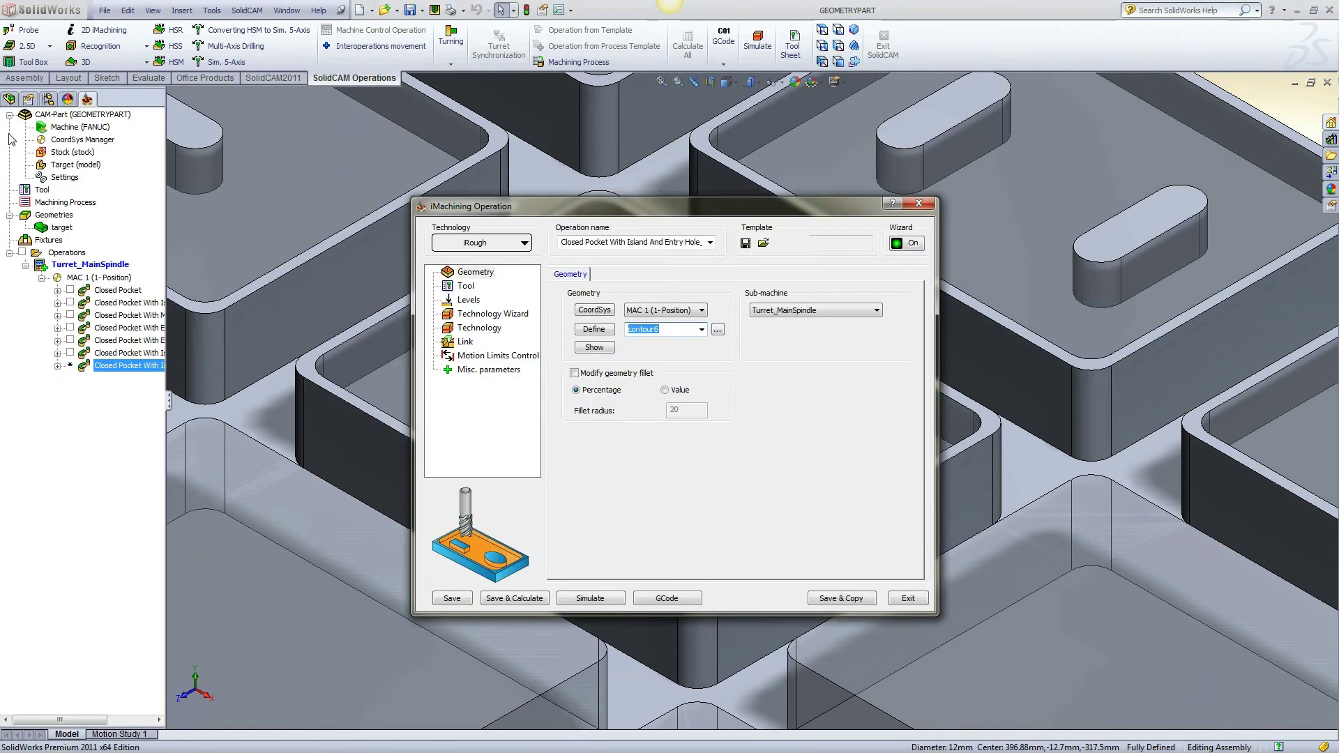
# Step: Insert 'Multi' into the operation name, calculate it, and play the entry-hole spiral simulation
pyautogui.click(623, 241)
pyautogui.click(627, 240)
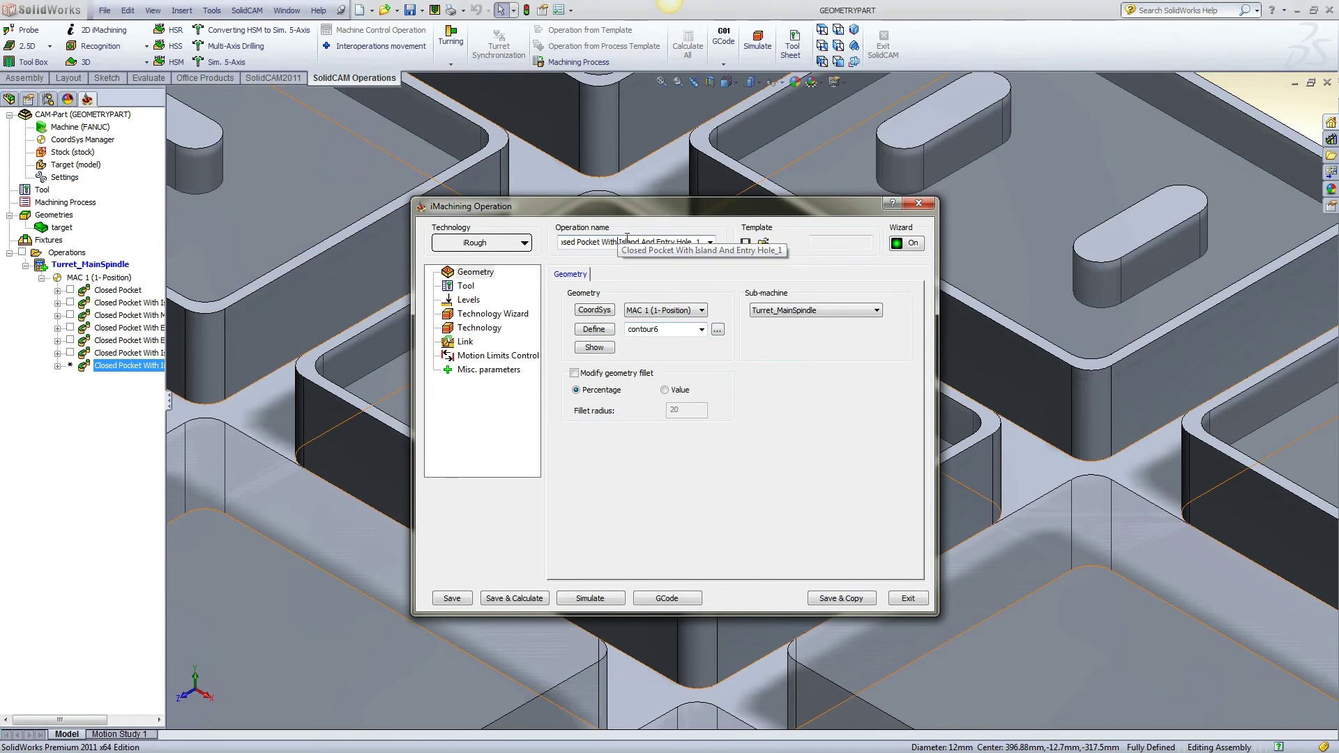
pyautogui.write('Mul')
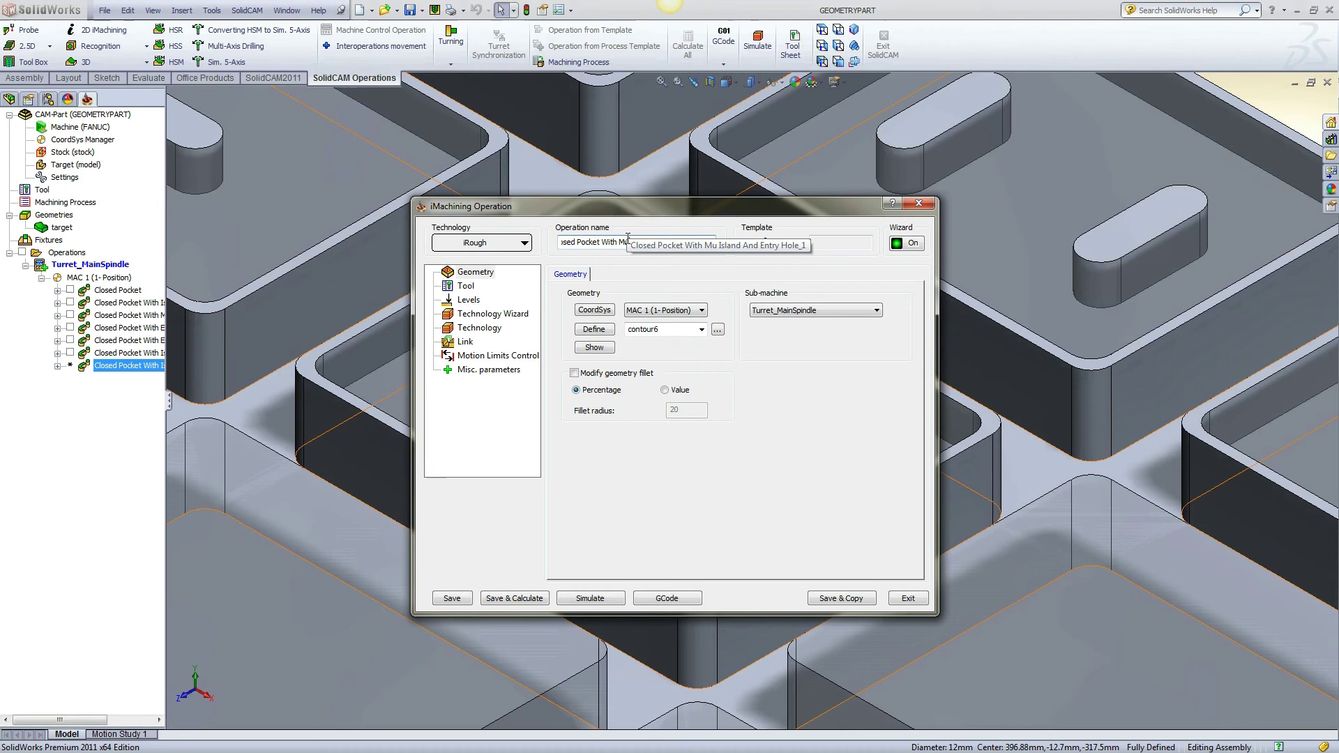
pyautogui.write('ti Island And Entry Hc')
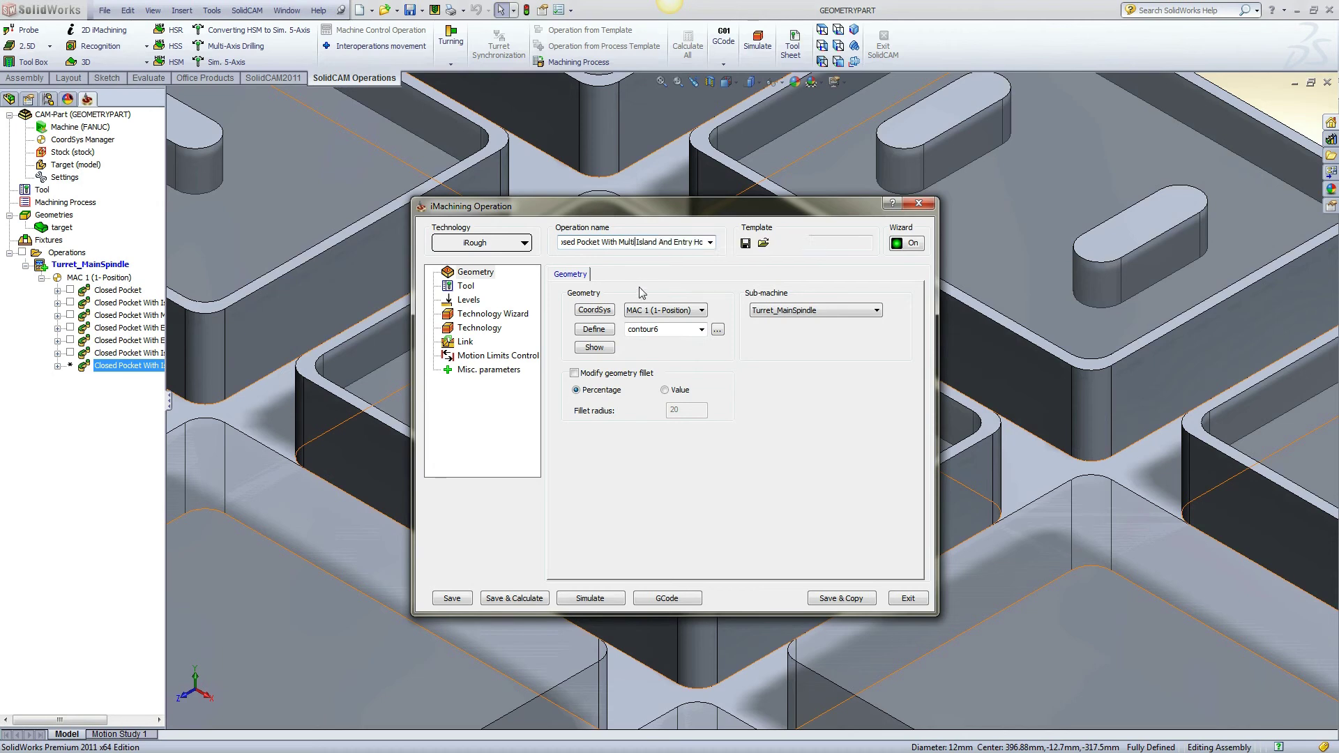
pyautogui.click(519, 598)
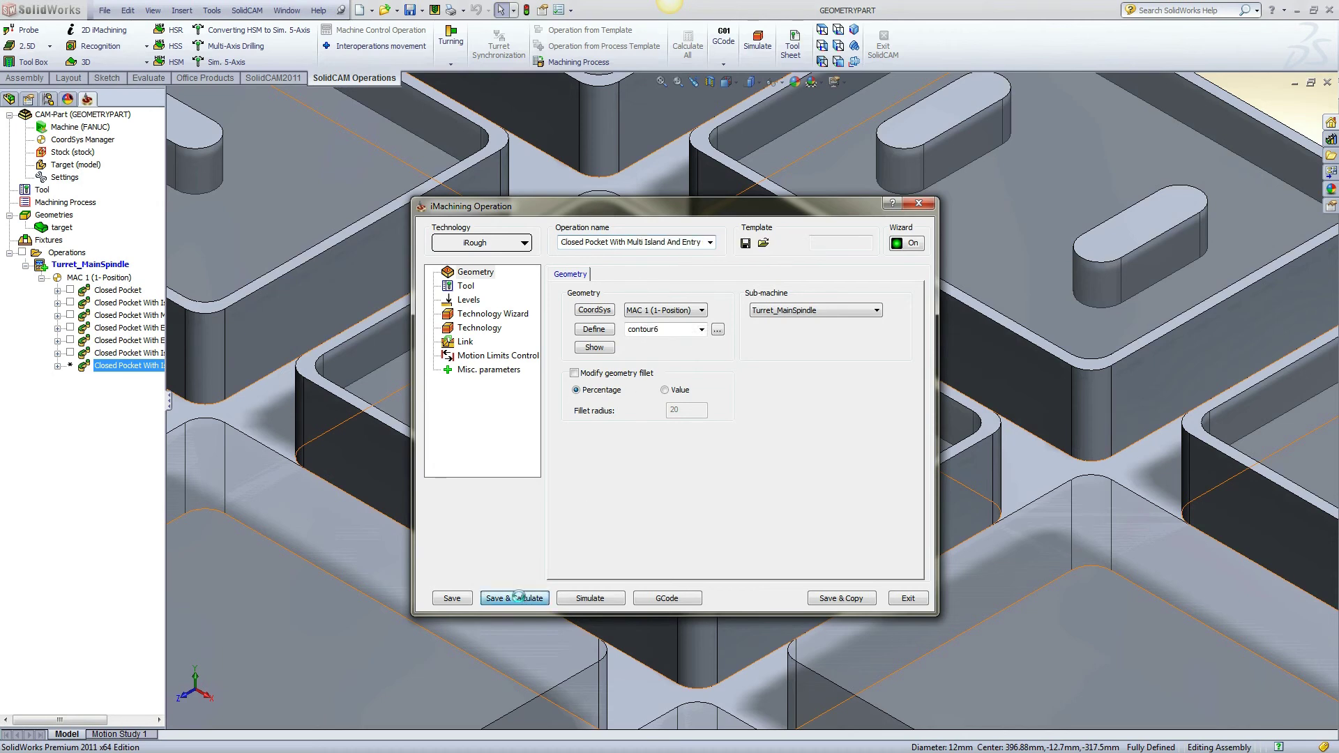
pyautogui.click(570, 598)
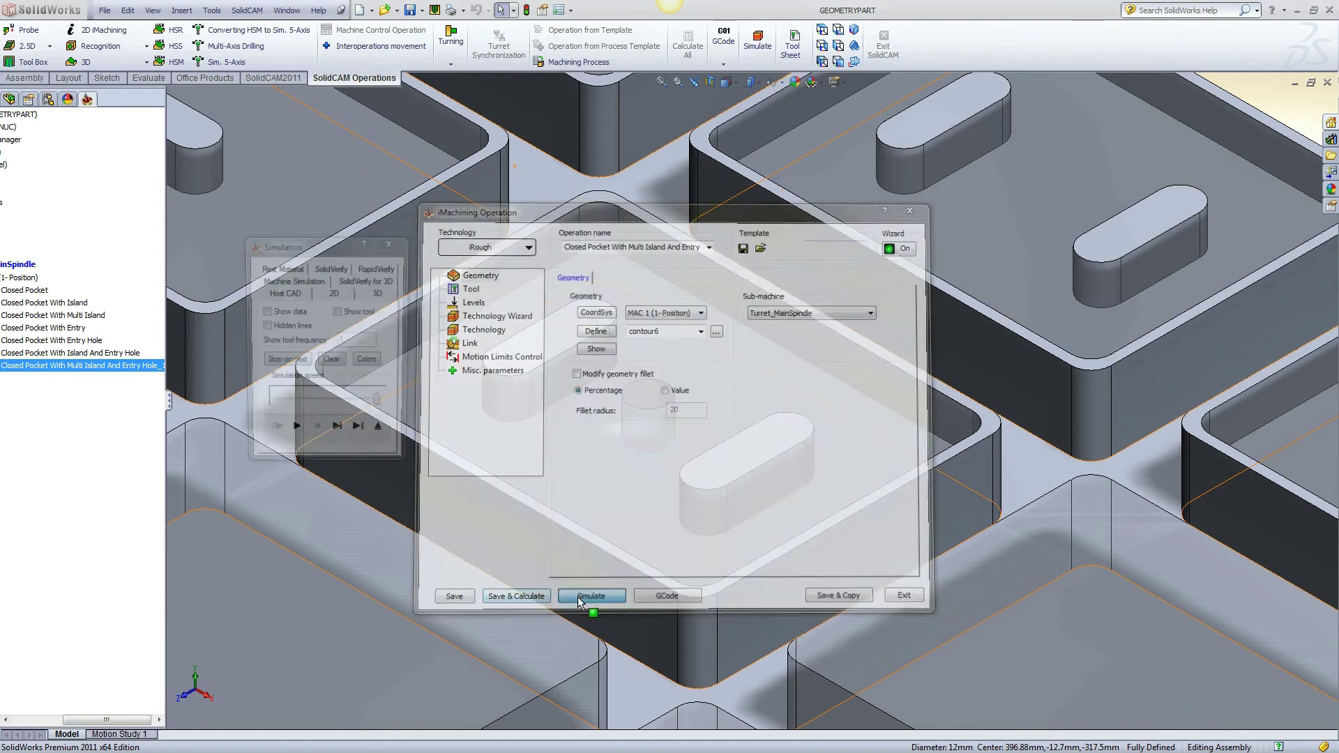
pyautogui.click(296, 435)
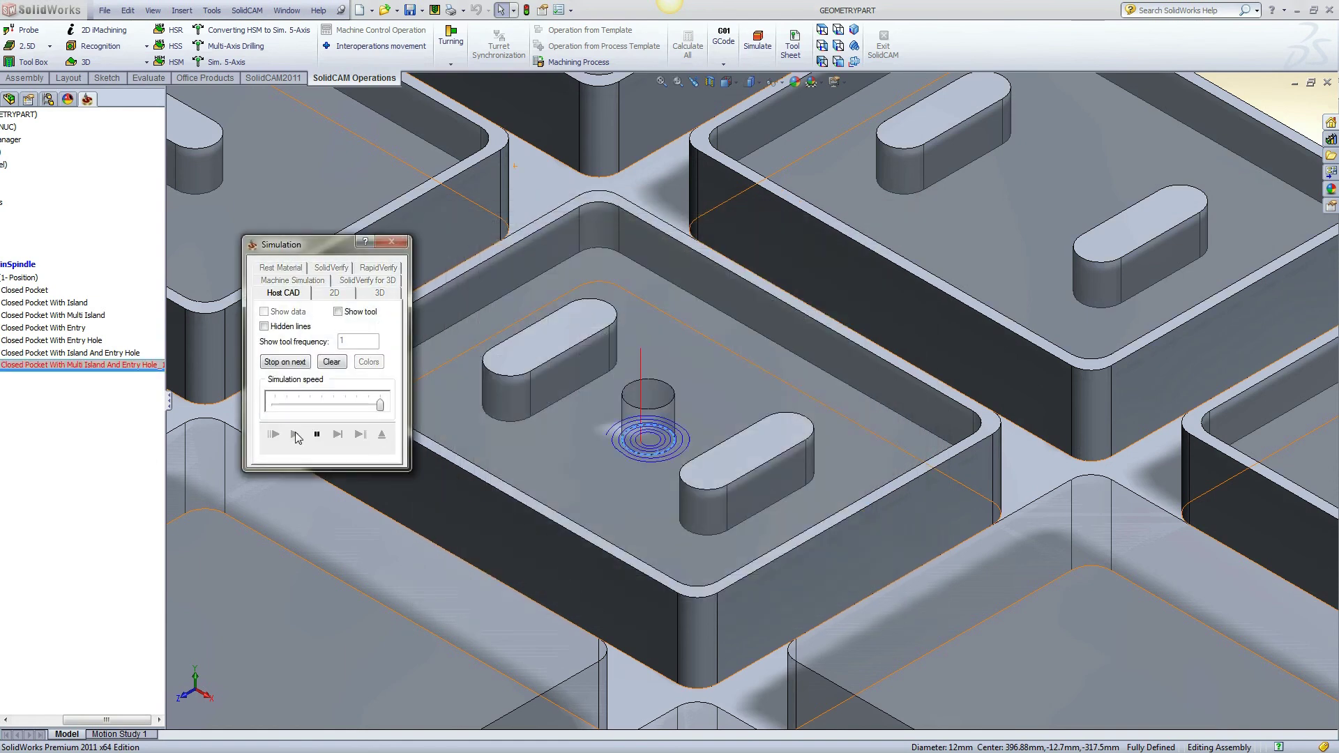